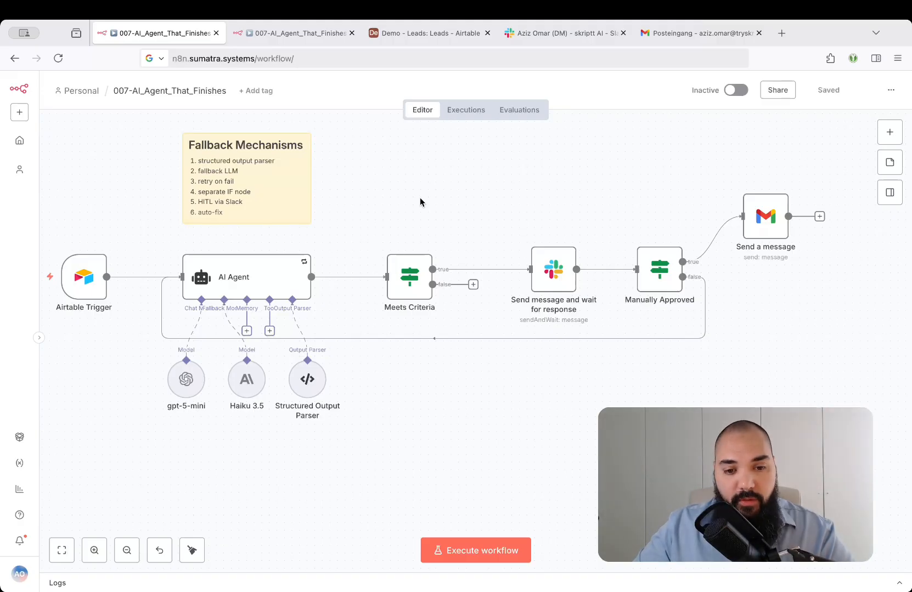
# Switch to the Demo - Leads base in Airtable and review the fields stored for each lead.
pyautogui.hotkey('ctrl', 'Tab')
pyautogui.click(435, 35)
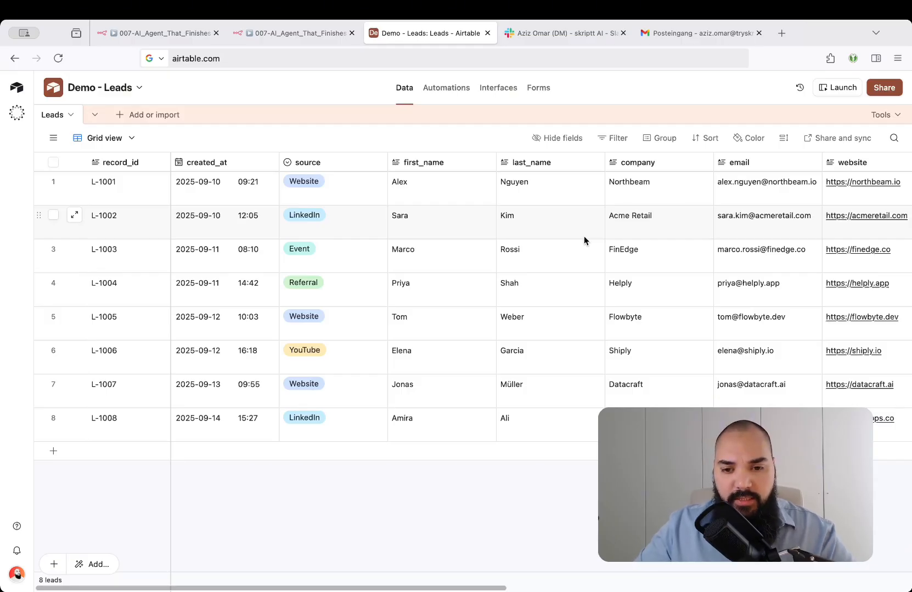
pyautogui.hscroll(10, 583, 236)
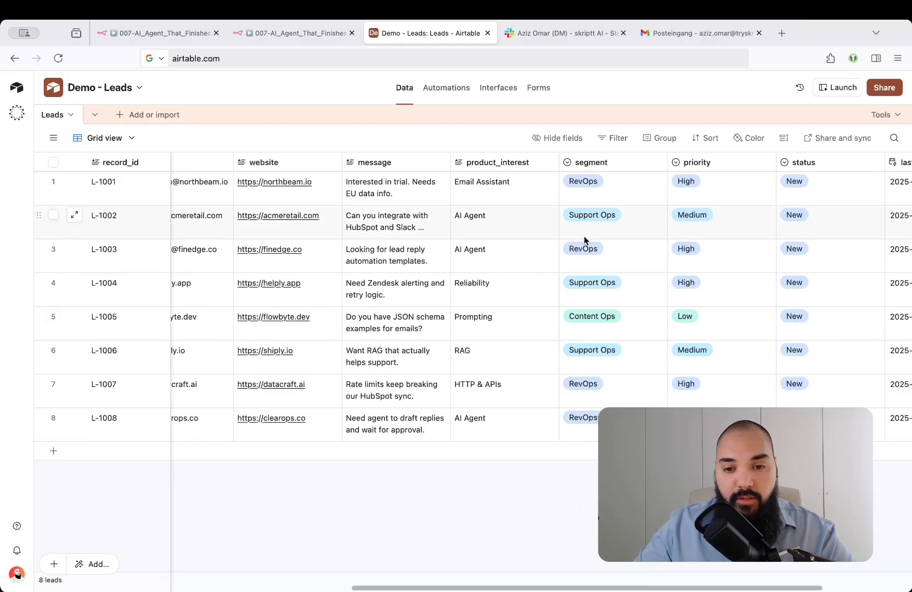
pyautogui.hscroll(5, 583, 236)
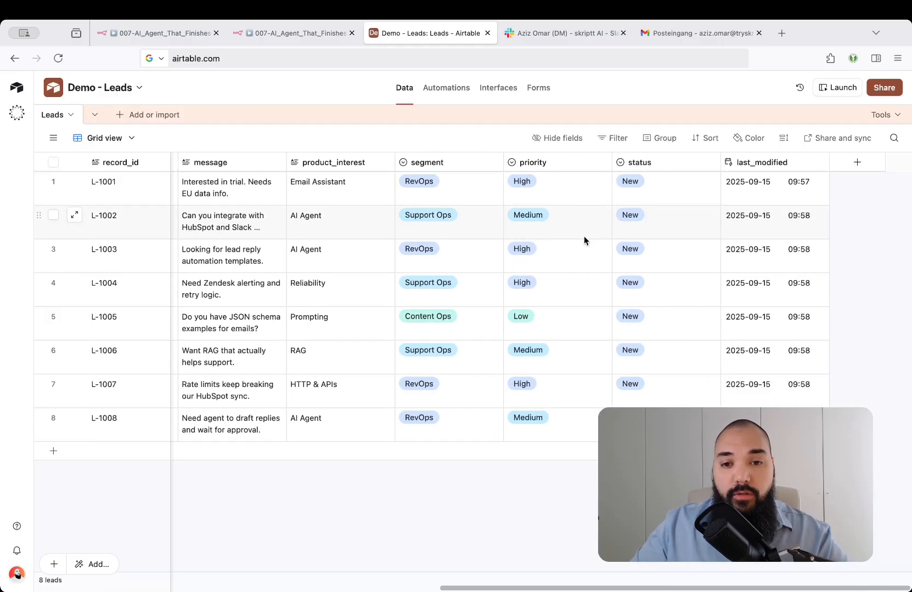
pyautogui.moveTo(552, 38)
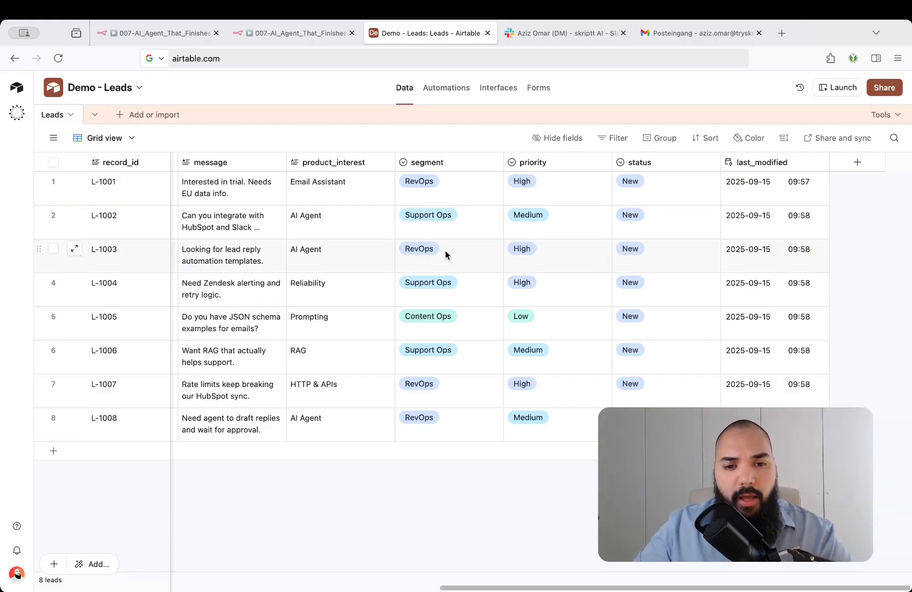
pyautogui.hscroll(-5, 445, 252)
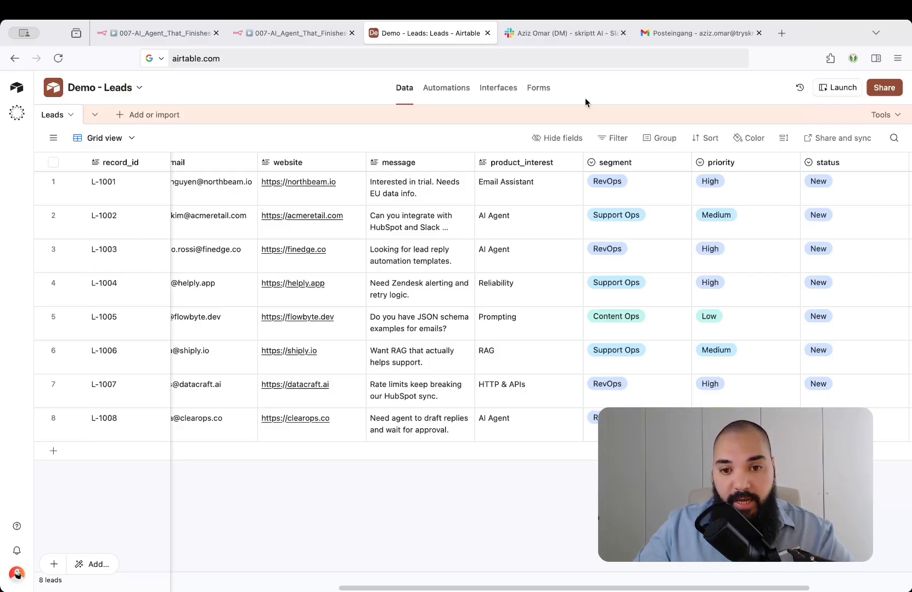
# In the empty n8n workflow, add an Airtable new-event trigger that polls the leads table every minute on the last_modified field.
pyautogui.press('super+1')
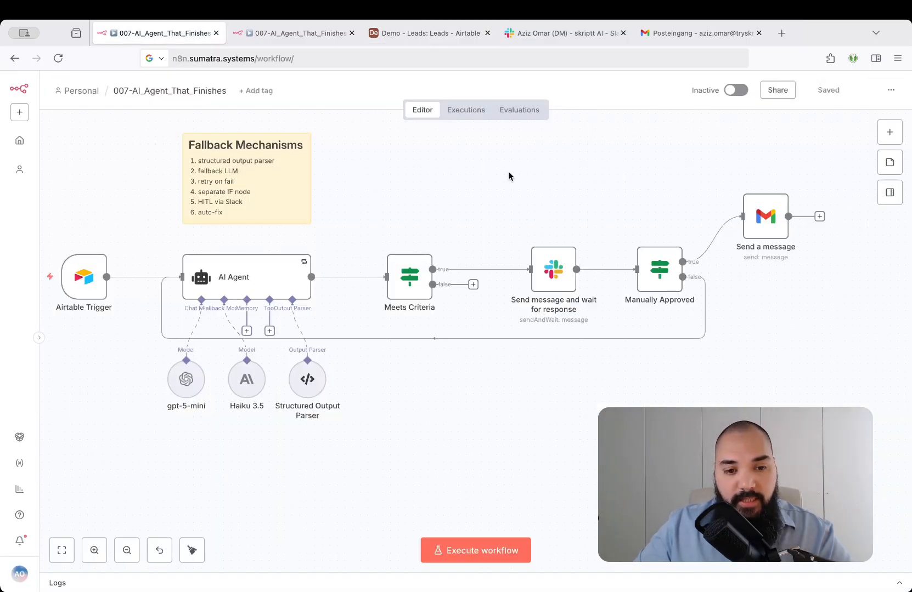
pyautogui.press('super+2')
pyautogui.click(475, 331)
pyautogui.write('airtab')
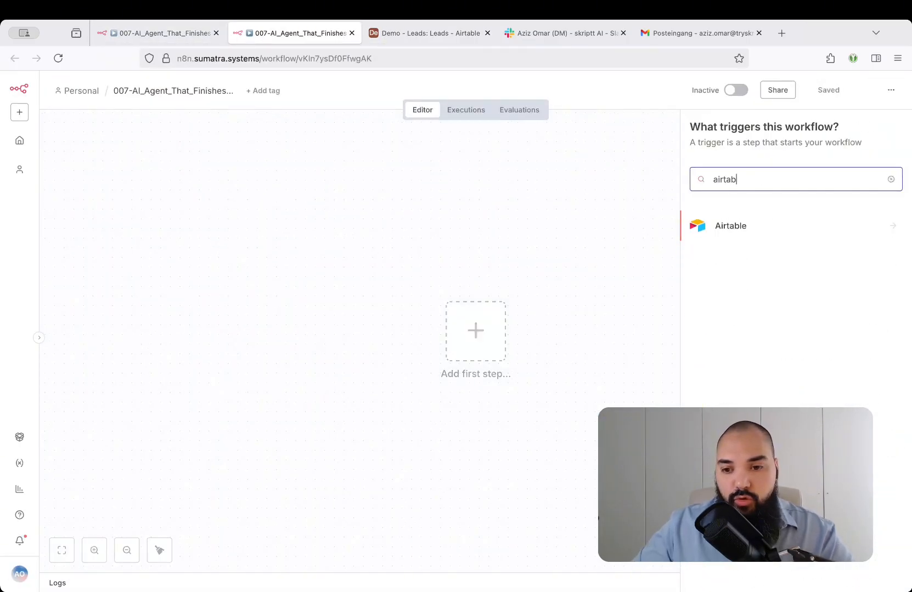
pyautogui.press('Return')
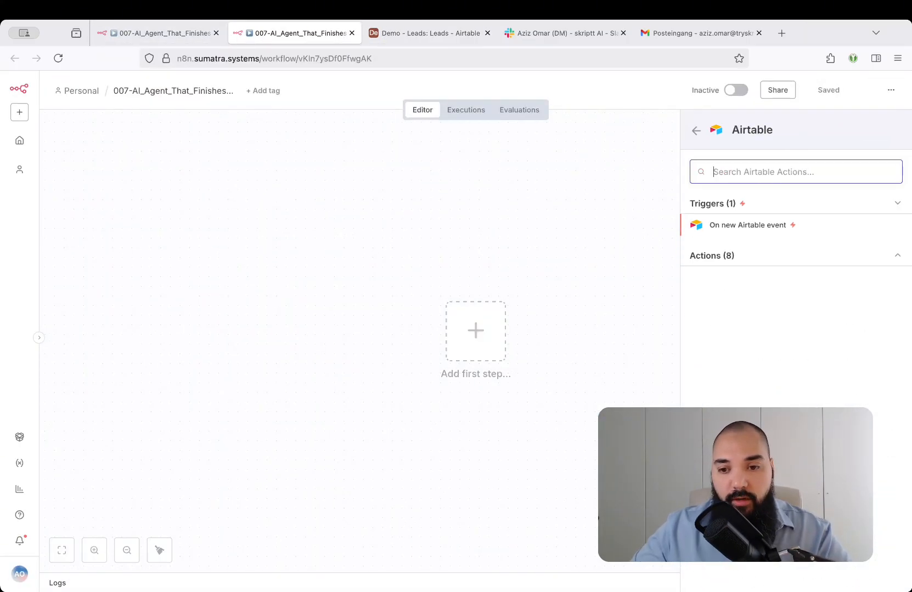
pyautogui.click(731, 226)
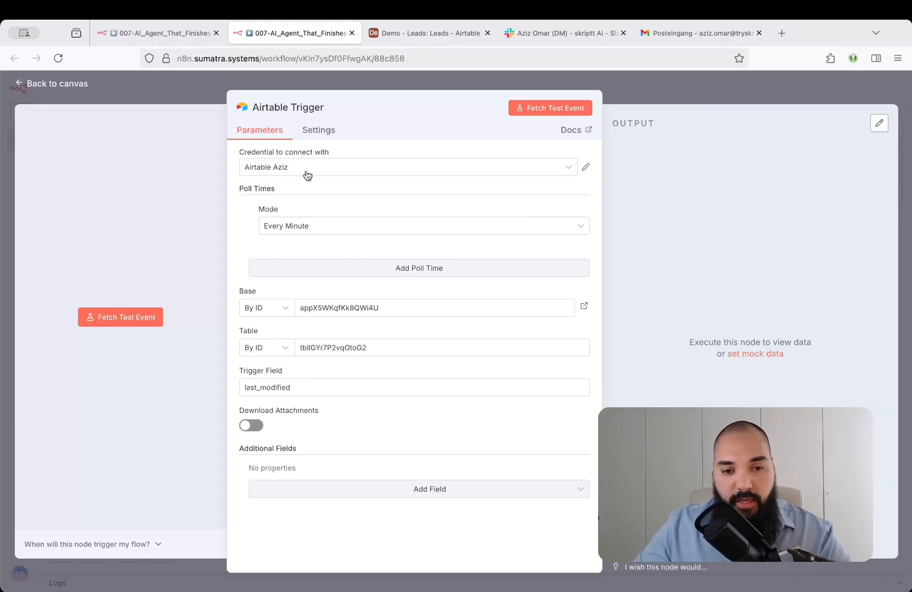
# Check the trigger field name against the last_modified column in Airtable, and return to the n8n workflow canvas.
pyautogui.moveTo(319, 388); pyautogui.dragTo(228, 382)
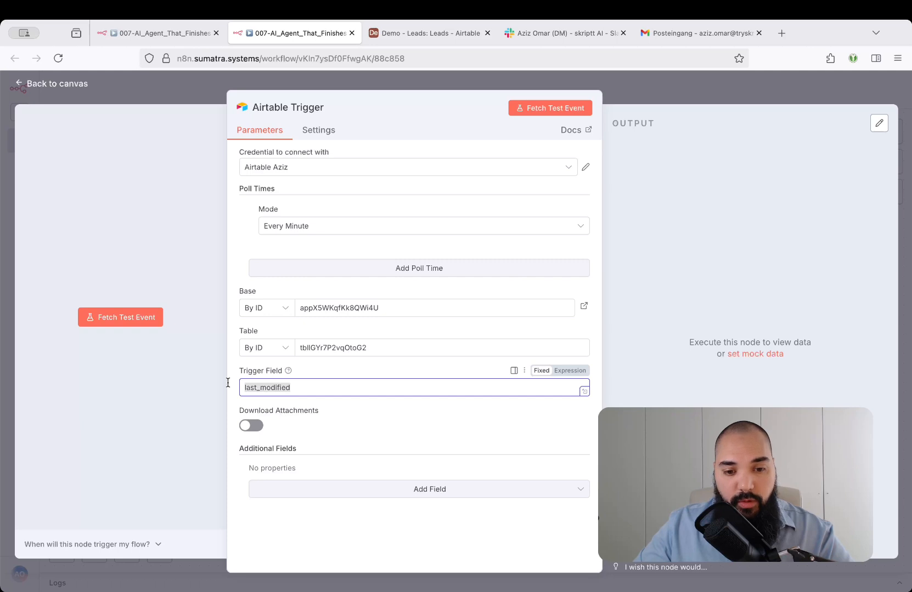
pyautogui.click(461, 43)
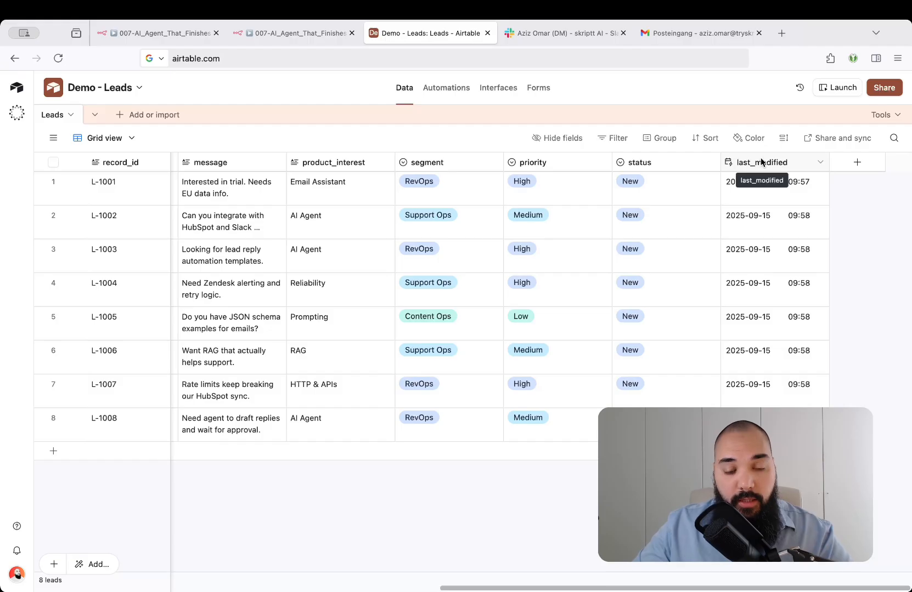
pyautogui.hotkey('ctrl', 'shift', 'Tab')
pyautogui.click(642, 75)
# Add an AI Agent node after the Airtable trigger and set its prompt source to Define below.
pyautogui.moveTo(631, 209); pyautogui.dragTo(533, 177)
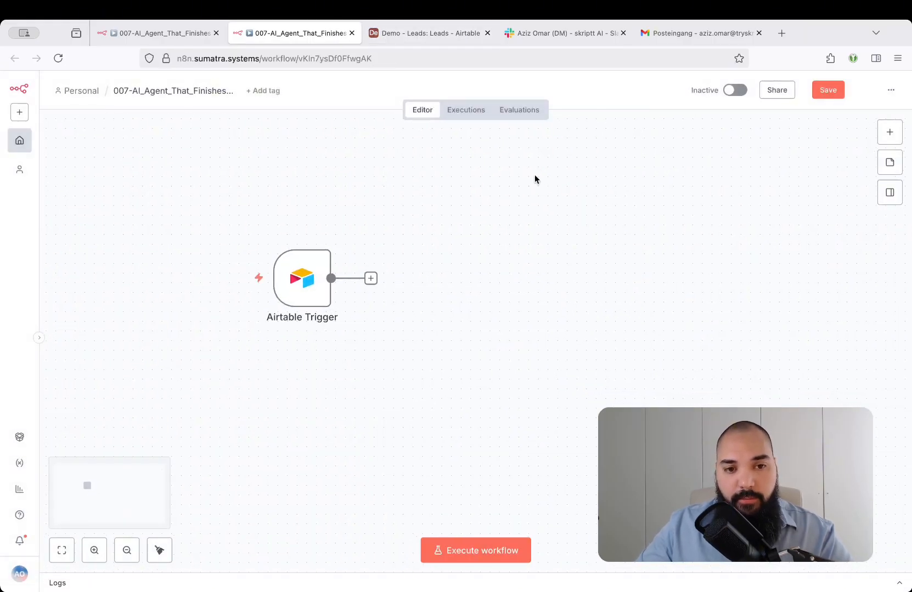
pyautogui.click(371, 280)
pyautogui.press('Return')
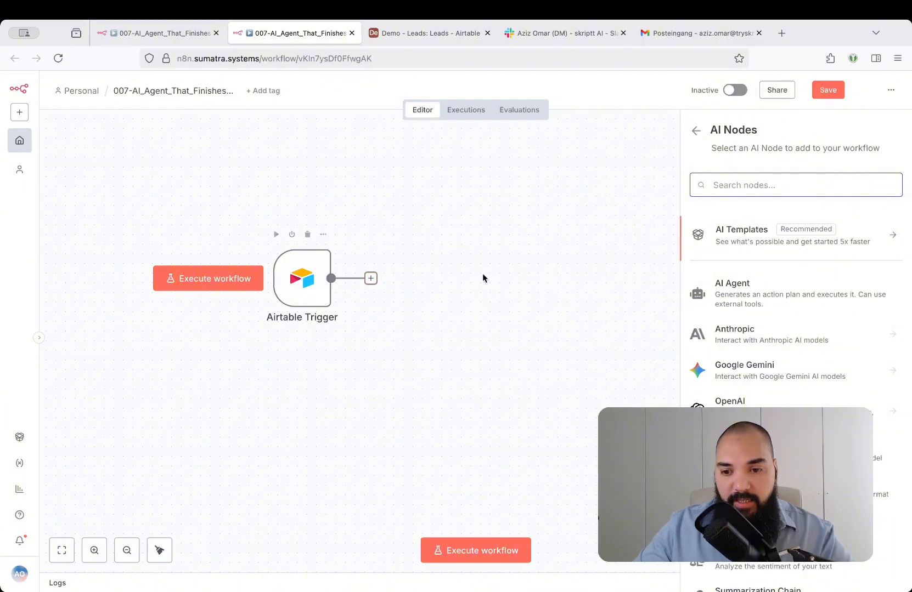
pyautogui.click(829, 303)
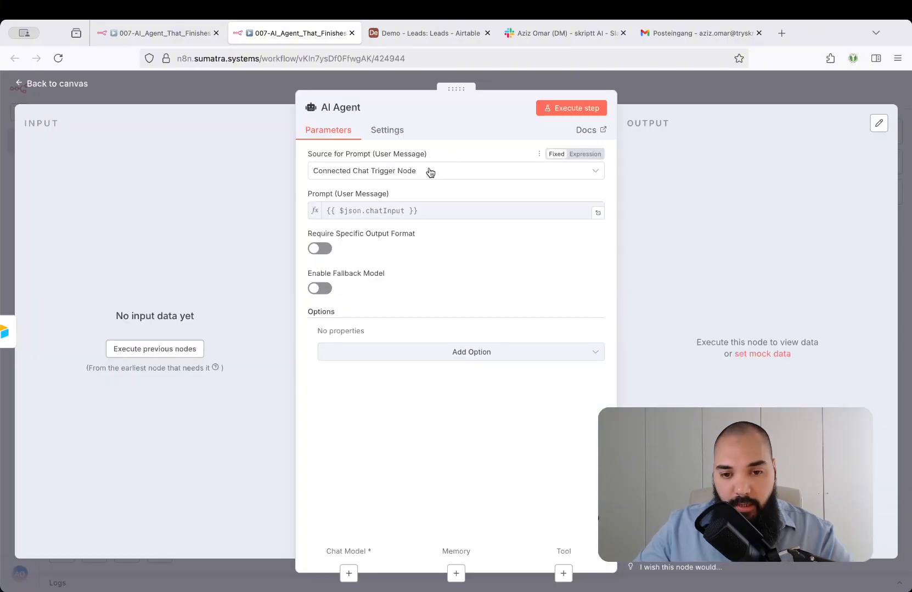
pyautogui.click(395, 171)
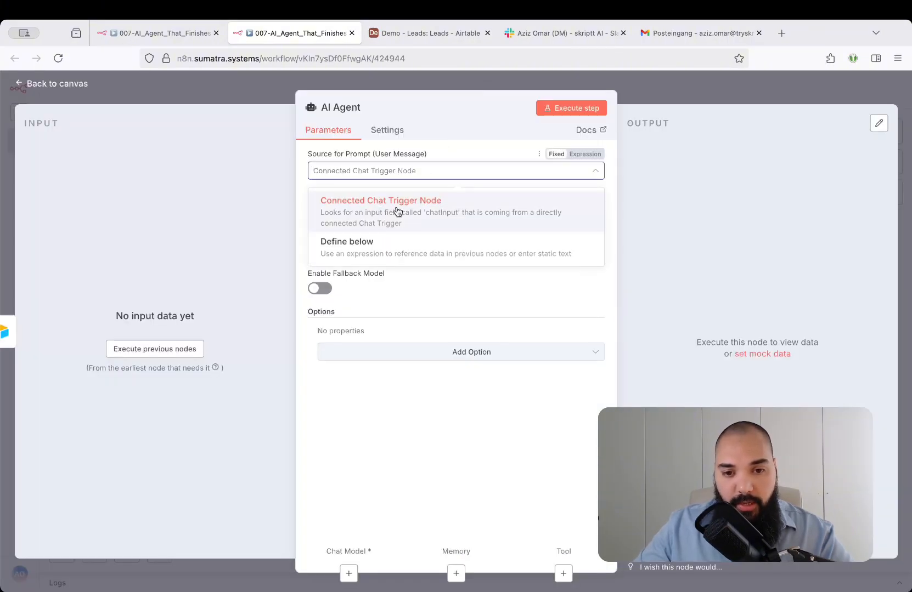
pyautogui.click(399, 252)
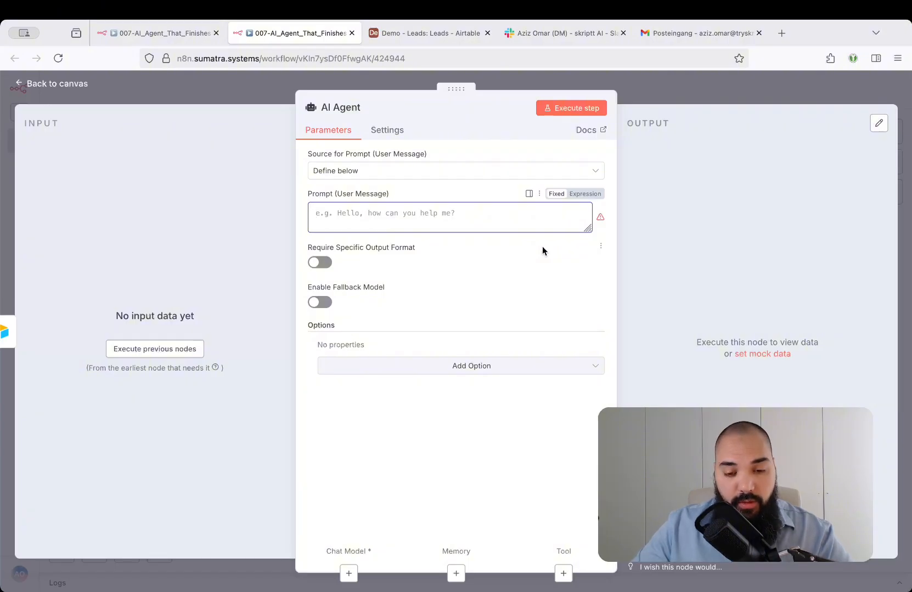
# Add a System Message for an operations assistant replying in JSON, and fill the user prompt with a reply-email request using the lead's fields.
pyautogui.click(482, 366)
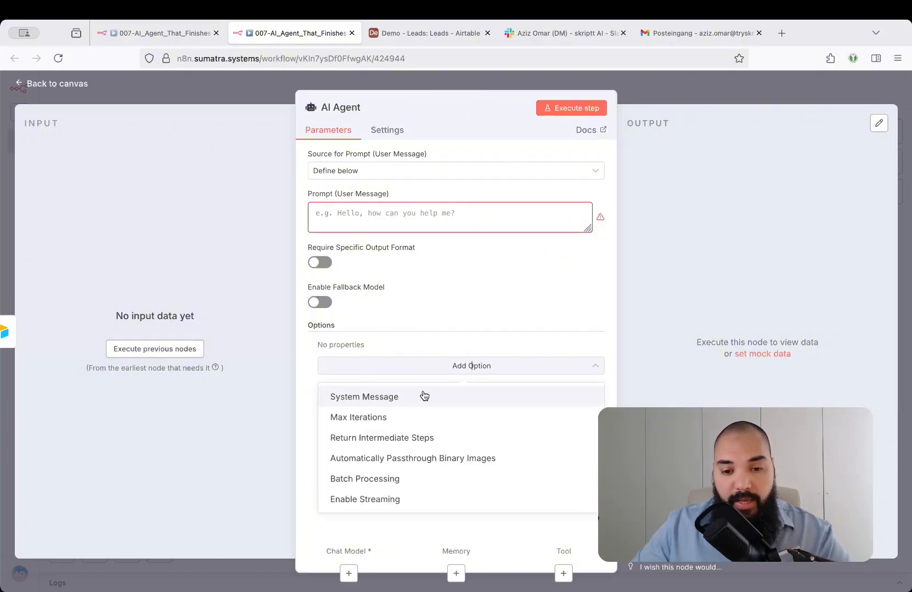
pyautogui.click(404, 401)
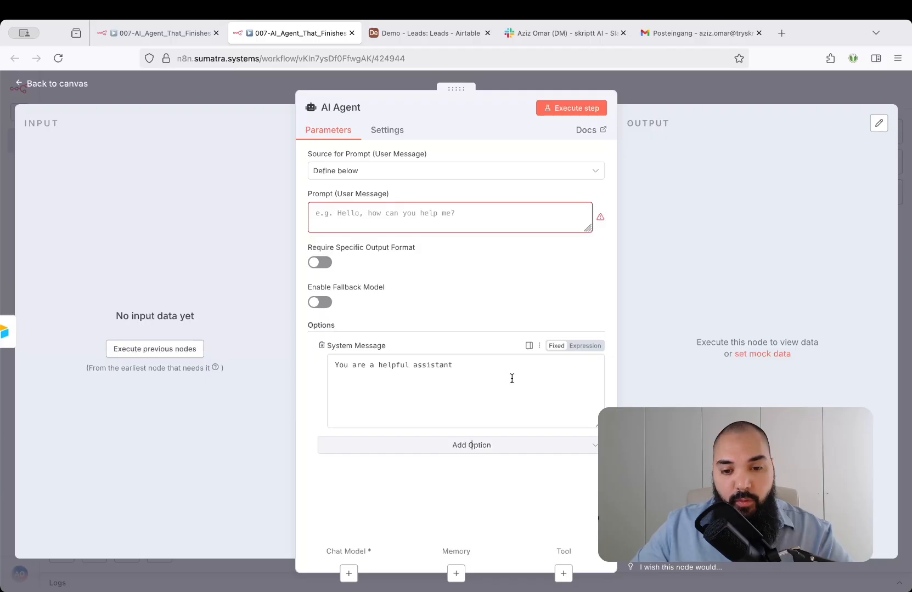
pyautogui.moveTo(476, 370); pyautogui.dragTo(318, 360)
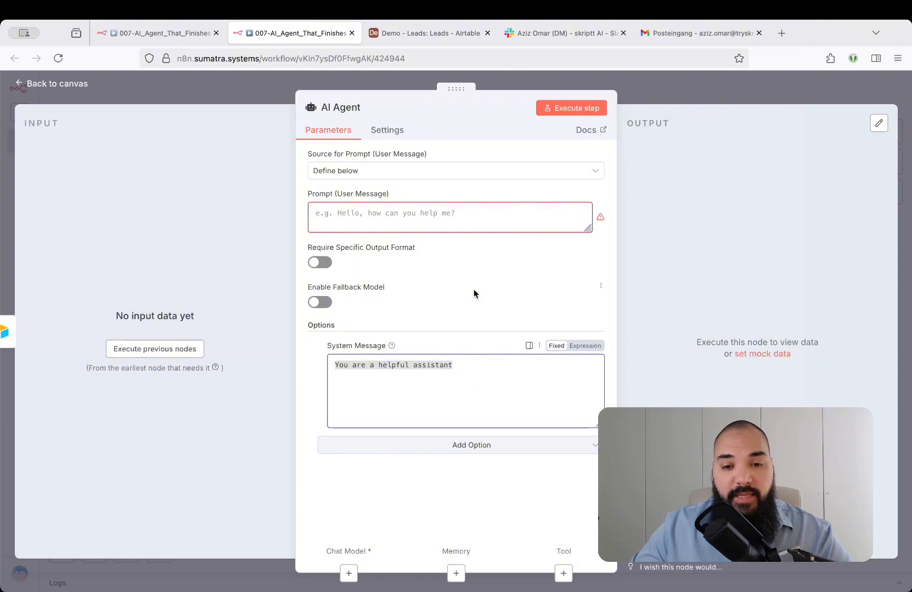
pyautogui.click(458, 220)
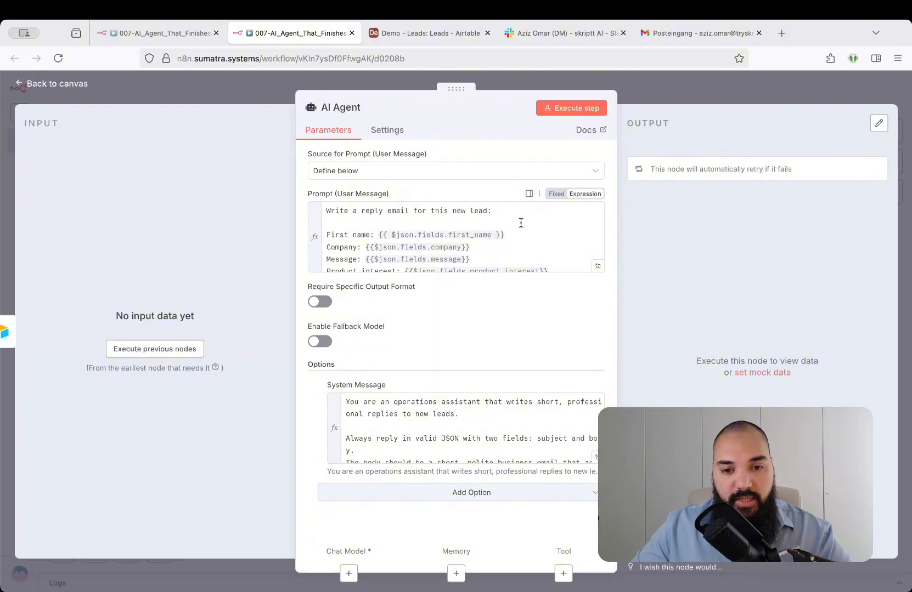
# Read through the AI Agent's full system message, checking the instructions on the JSON output and its subject and body fields.
pyautogui.click(596, 458)
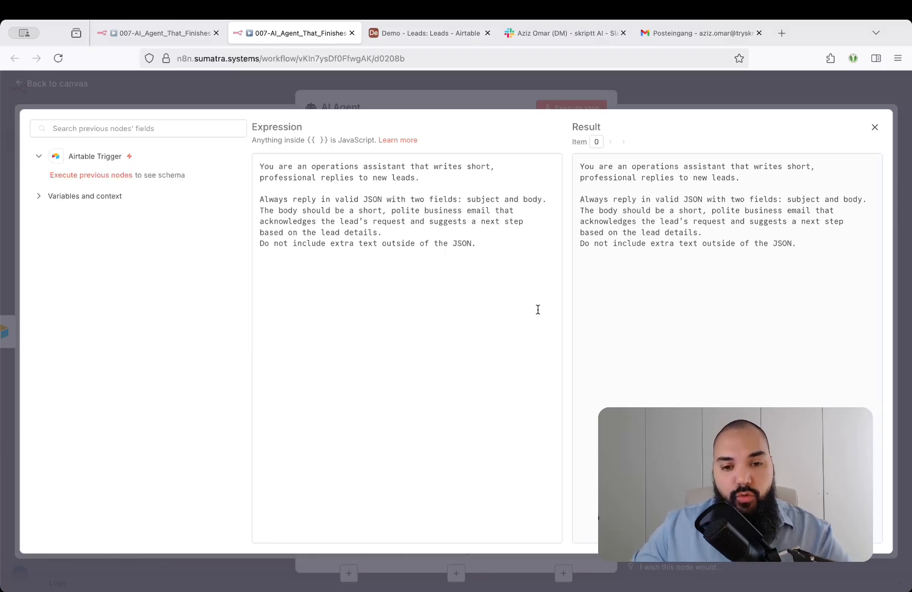
pyautogui.moveTo(381, 243); pyautogui.dragTo(470, 242)
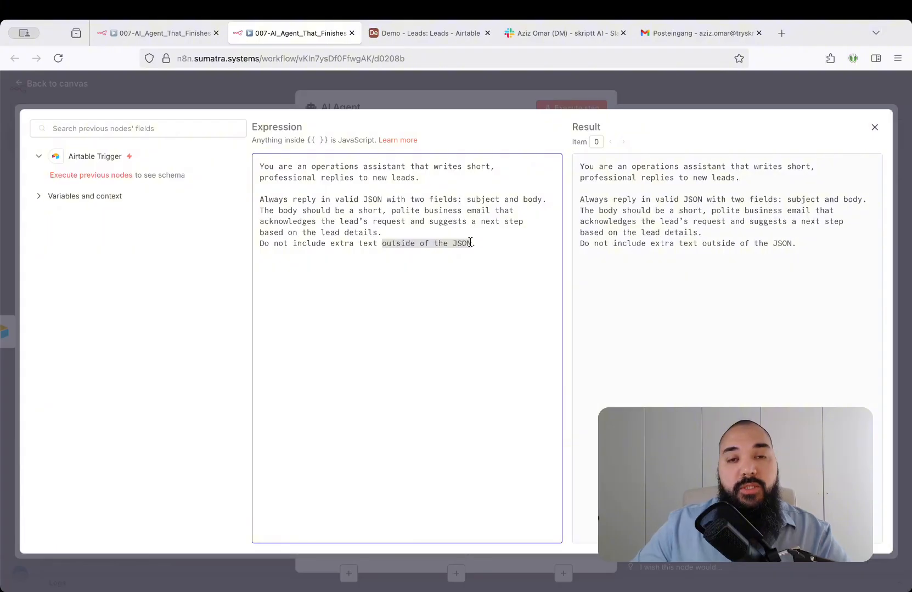
pyautogui.click(491, 249)
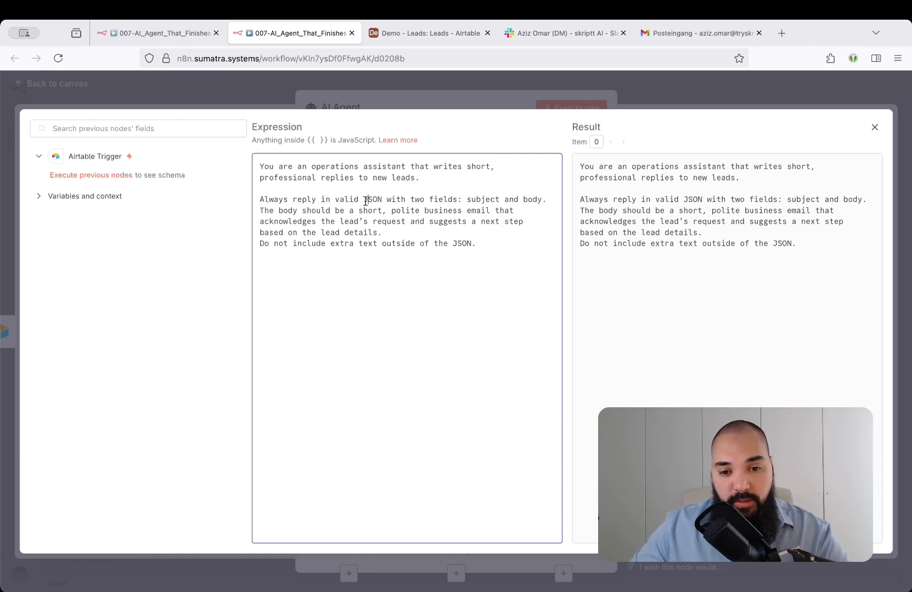
pyautogui.moveTo(366, 201); pyautogui.dragTo(534, 203)
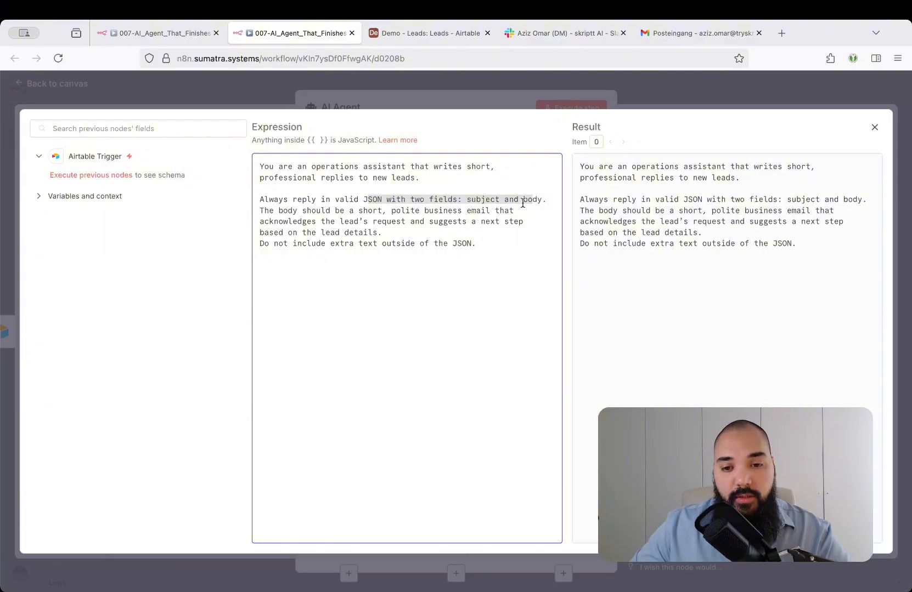
pyautogui.doubleClick(482, 200)
pyautogui.doubleClick(533, 200)
pyautogui.click(482, 244)
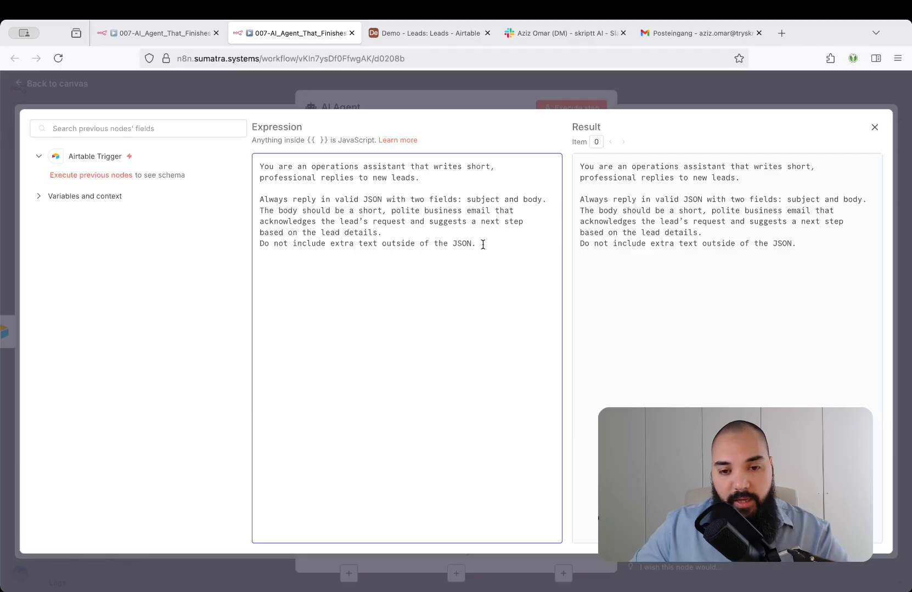
pyautogui.click(535, 85)
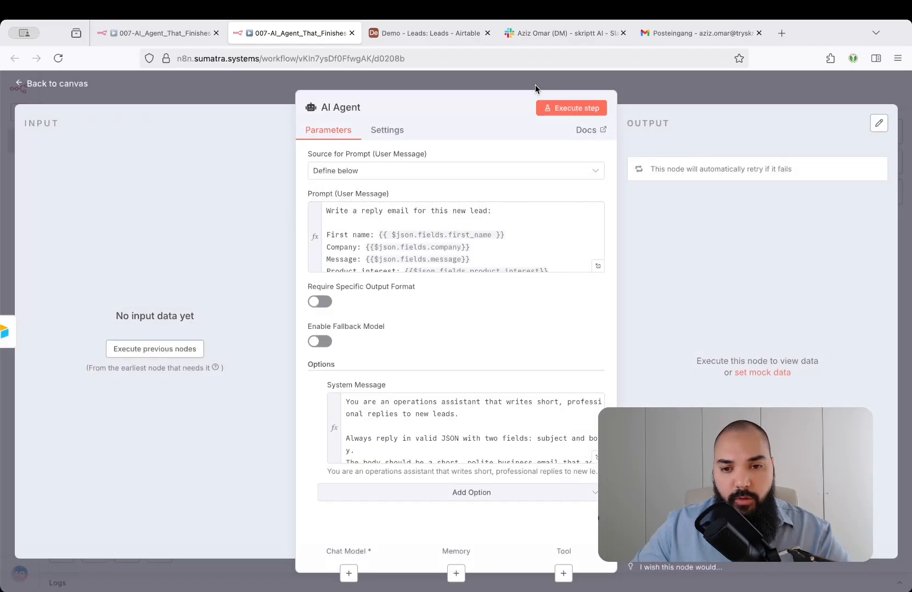
# Examine the AI Agent's full user prompt, including the lead field expressions and the closing reminder about JSON output.
pyautogui.click(597, 267)
pyautogui.moveTo(268, 172); pyautogui.dragTo(458, 173)
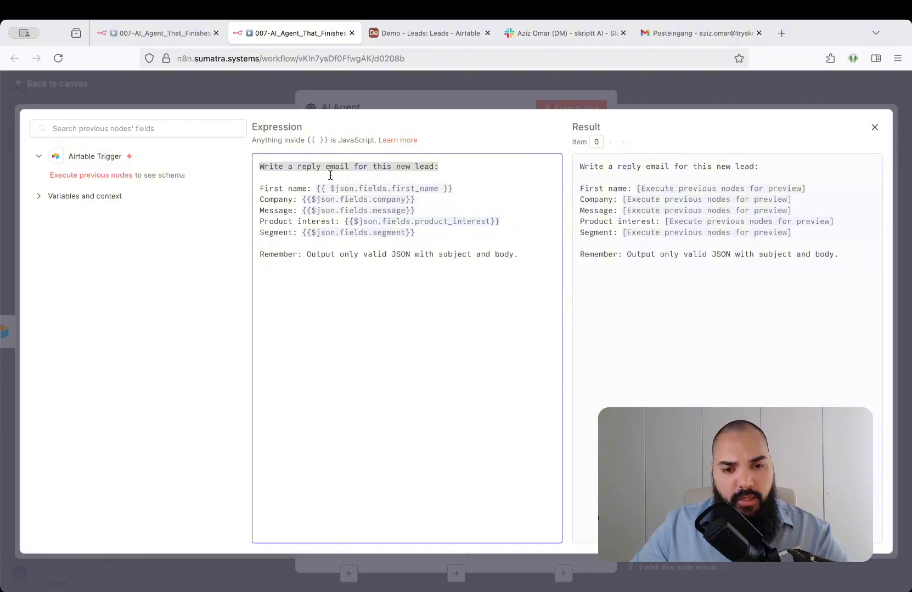
pyautogui.click(440, 167)
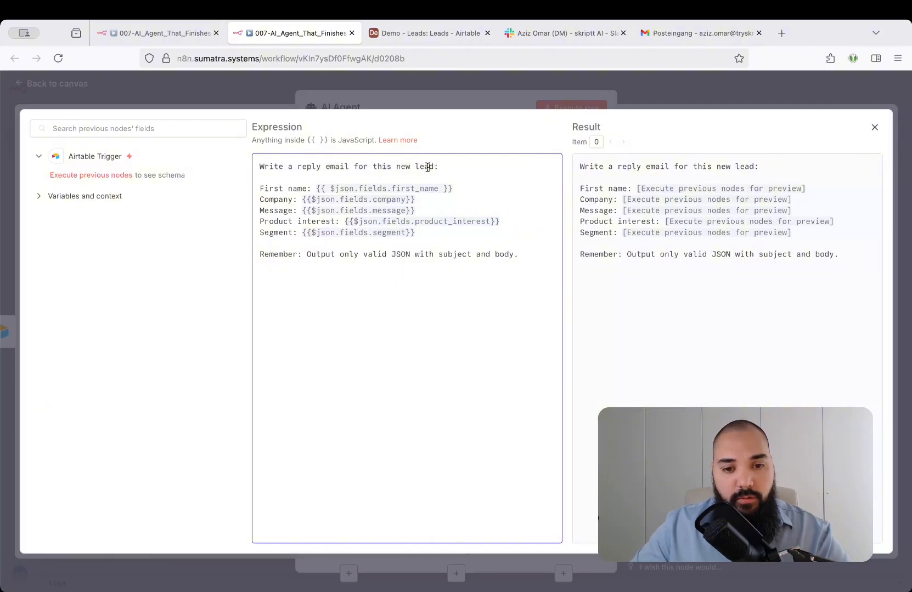
pyautogui.click(278, 200)
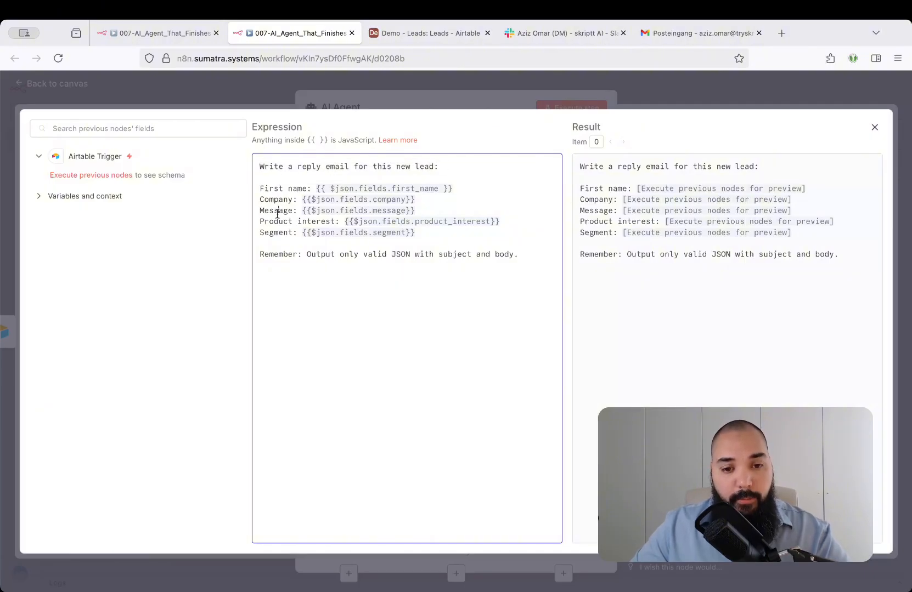
pyautogui.moveTo(278, 221); pyautogui.dragTo(334, 221)
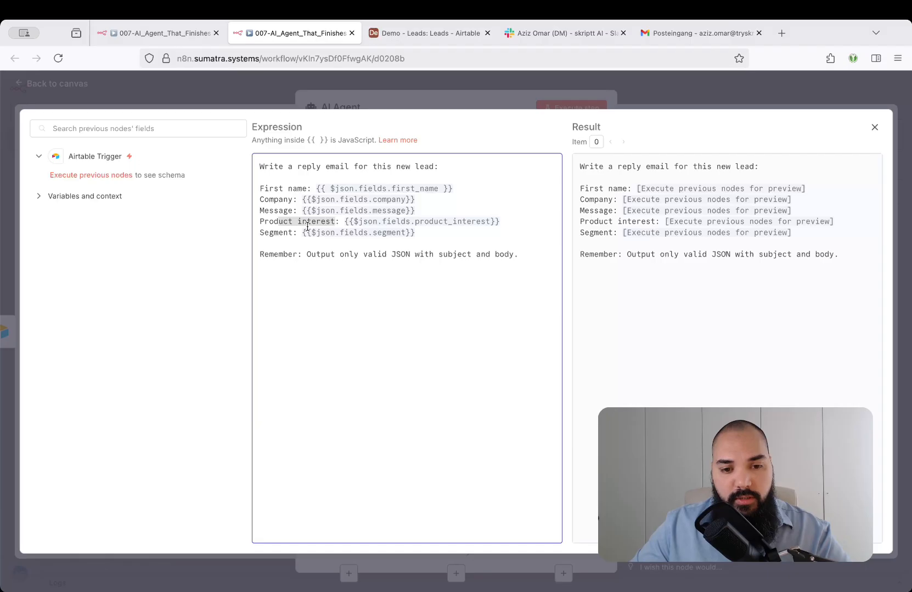
pyautogui.click(274, 233)
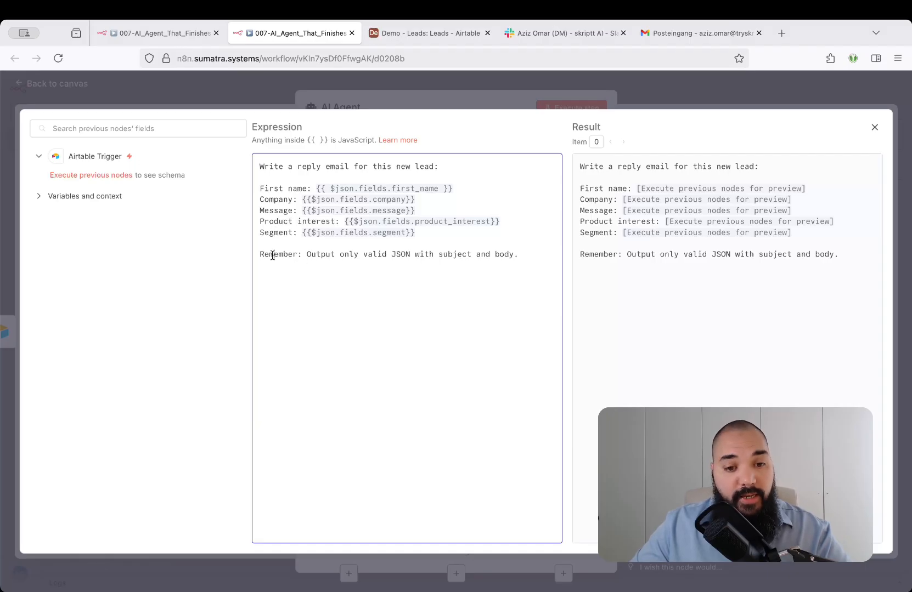
pyautogui.moveTo(273, 254); pyautogui.dragTo(522, 266)
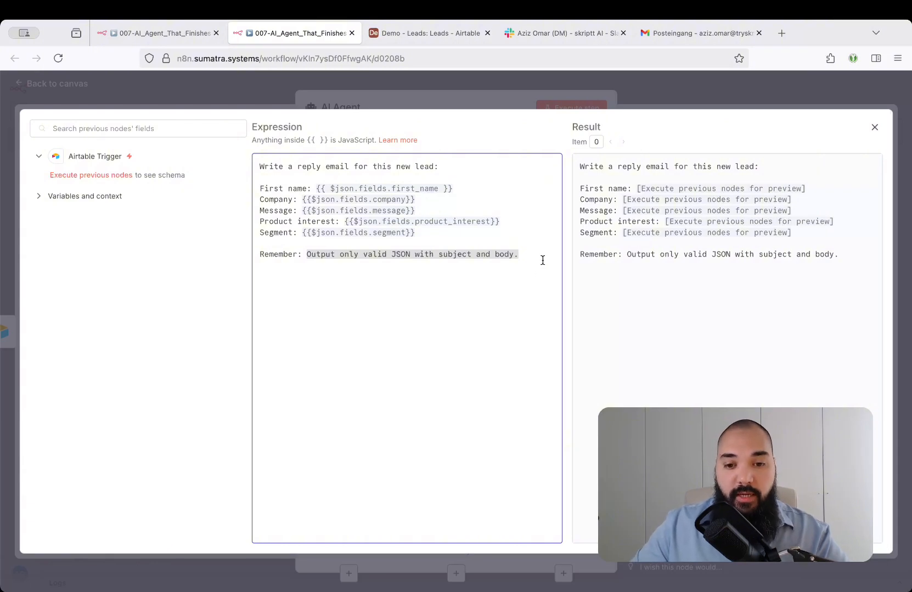
pyautogui.moveTo(543, 260); pyautogui.dragTo(254, 250)
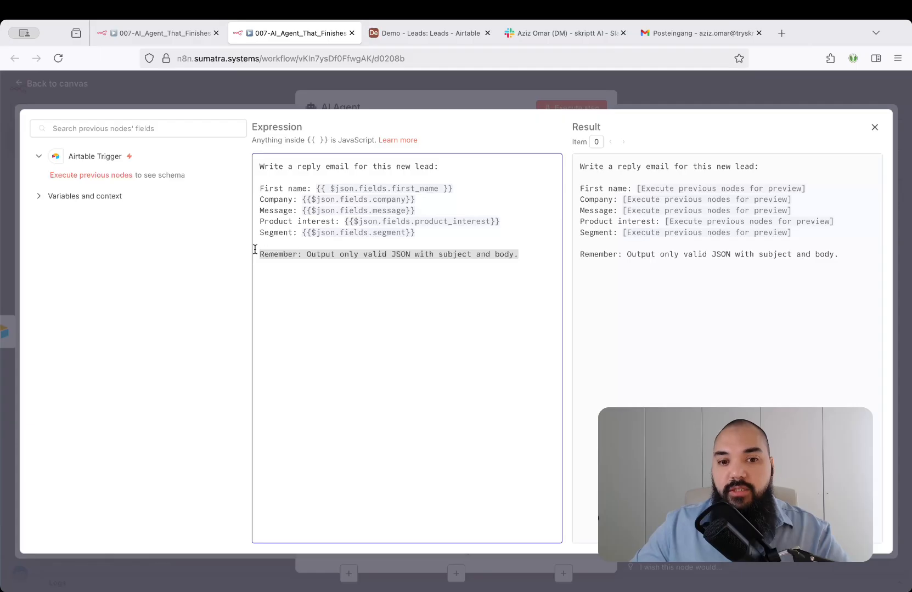
# Review the field columns of the Airtable Leads table used in the prompt, from company to last_modified, and return to the n8n workflow canvas.
pyautogui.click(426, 33)
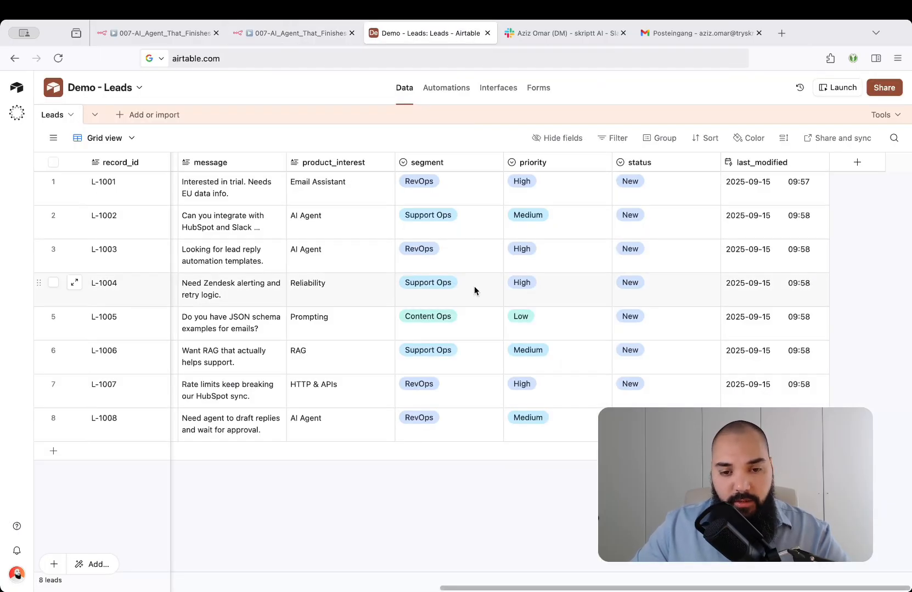
pyautogui.hscroll(-5, 474, 285)
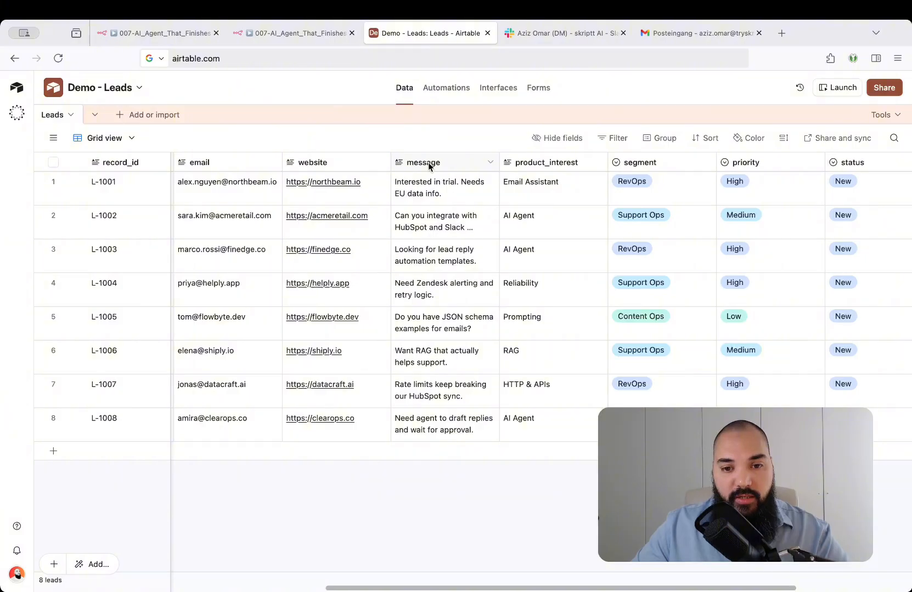
pyautogui.hscroll(-4, 429, 164)
pyautogui.hscroll(3, 429, 164)
pyautogui.hscroll(1, 429, 166)
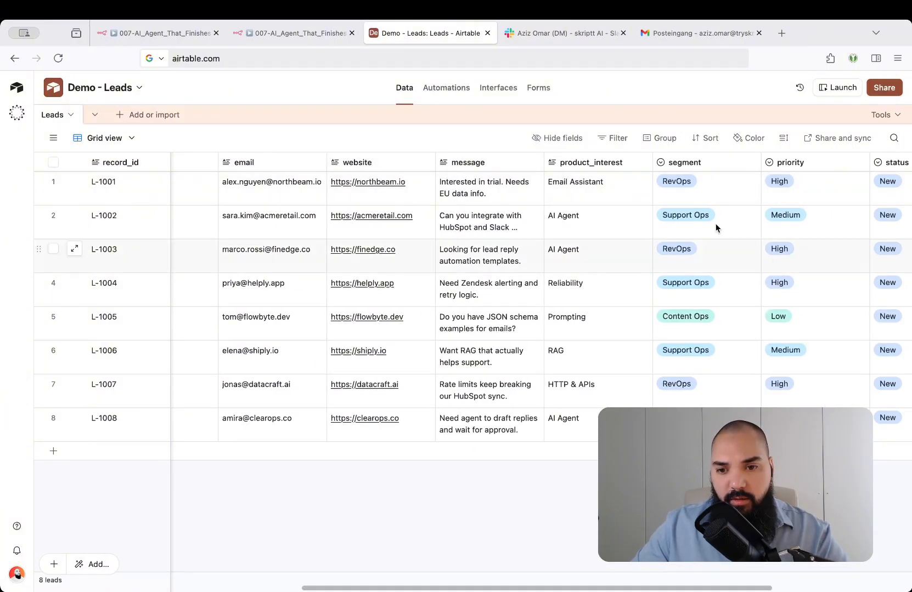
pyautogui.hscroll(5, 684, 193)
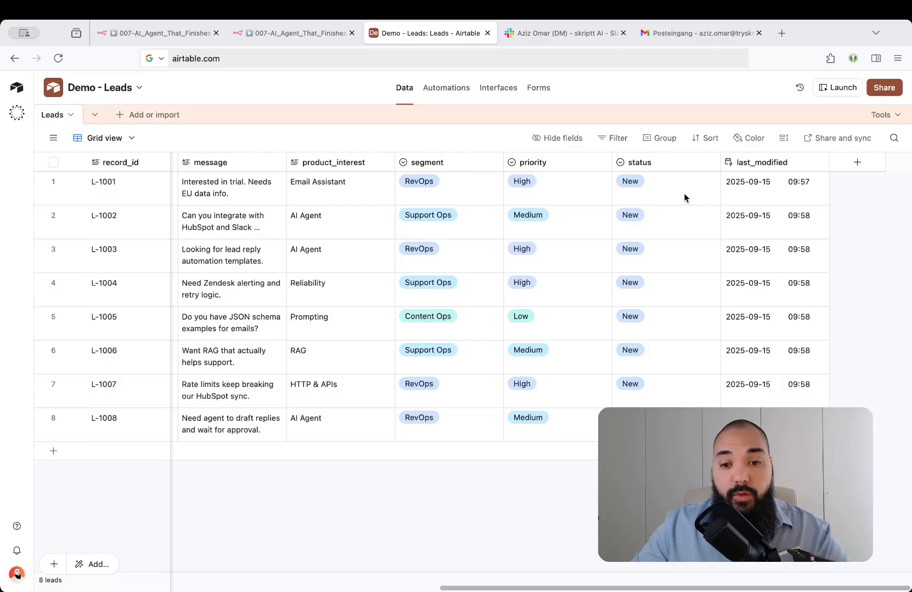
pyautogui.hscroll(-6, 396, 185)
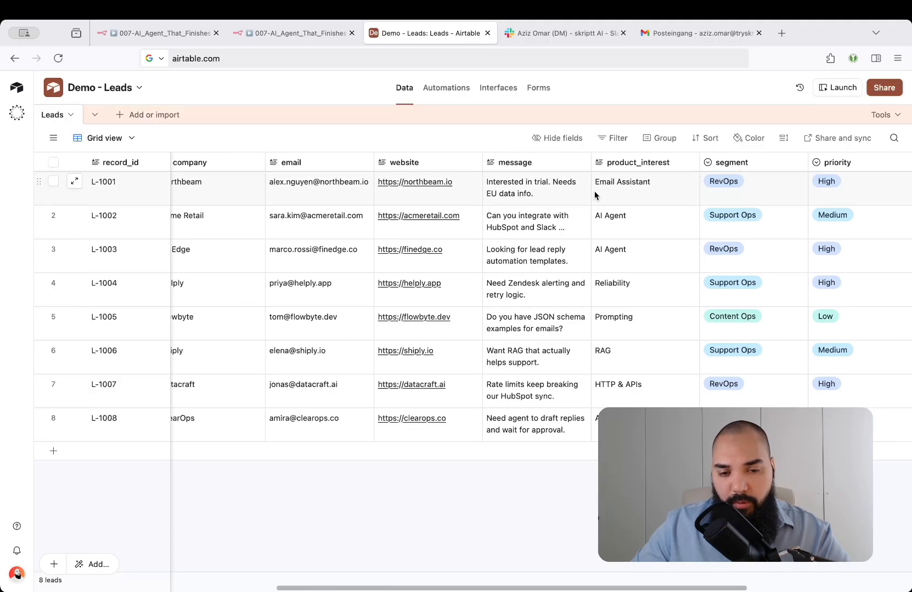
pyautogui.click(282, 35)
pyautogui.click(666, 91)
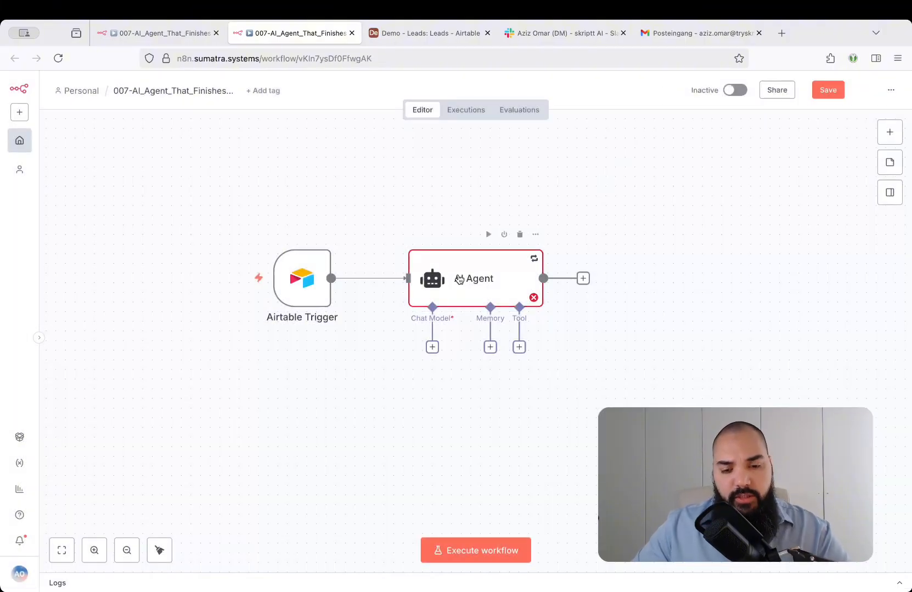
# Attach an OpenAI Chat Model to the AI Agent and set its model to gpt-5-mini.
pyautogui.click(497, 413)
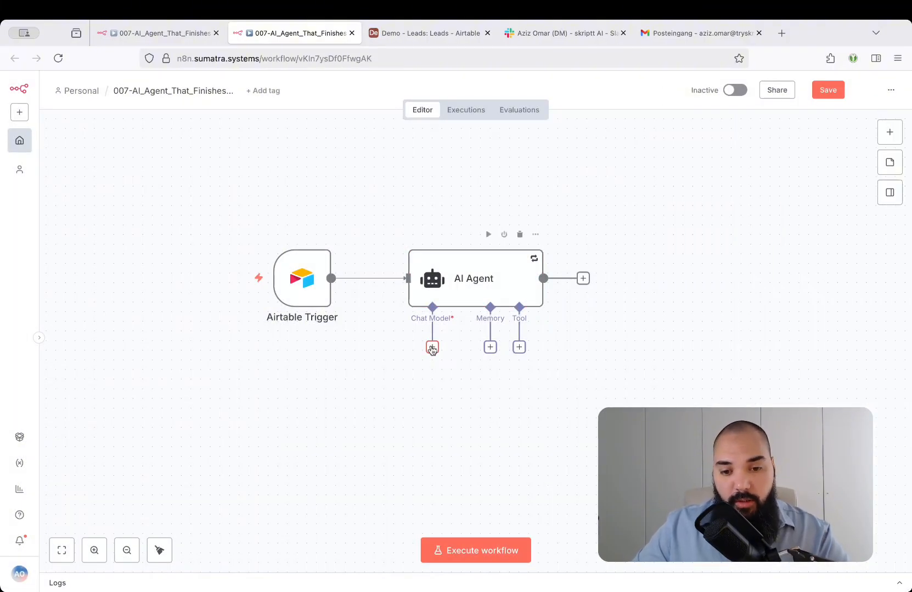
pyautogui.click(433, 348)
pyautogui.write('openai')
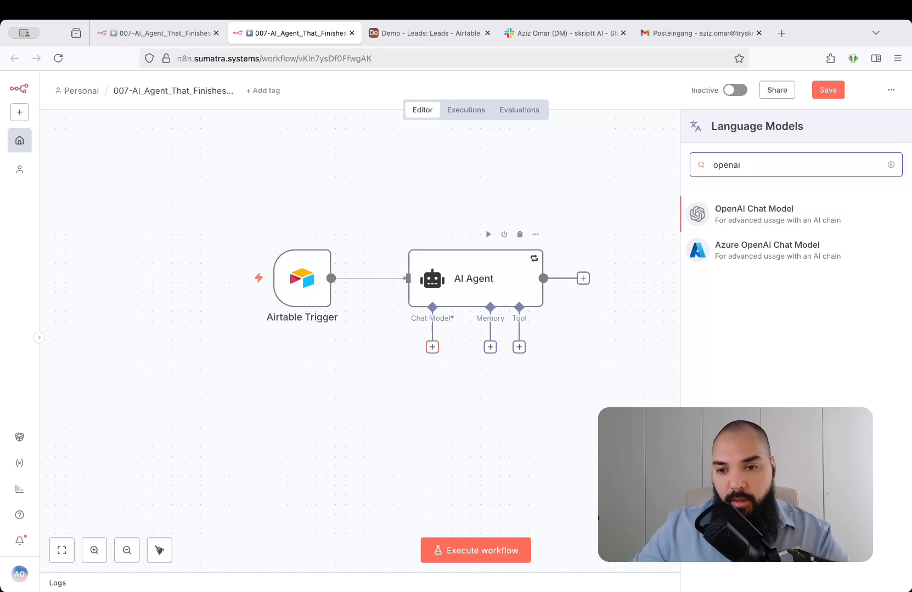
pyautogui.press('Return')
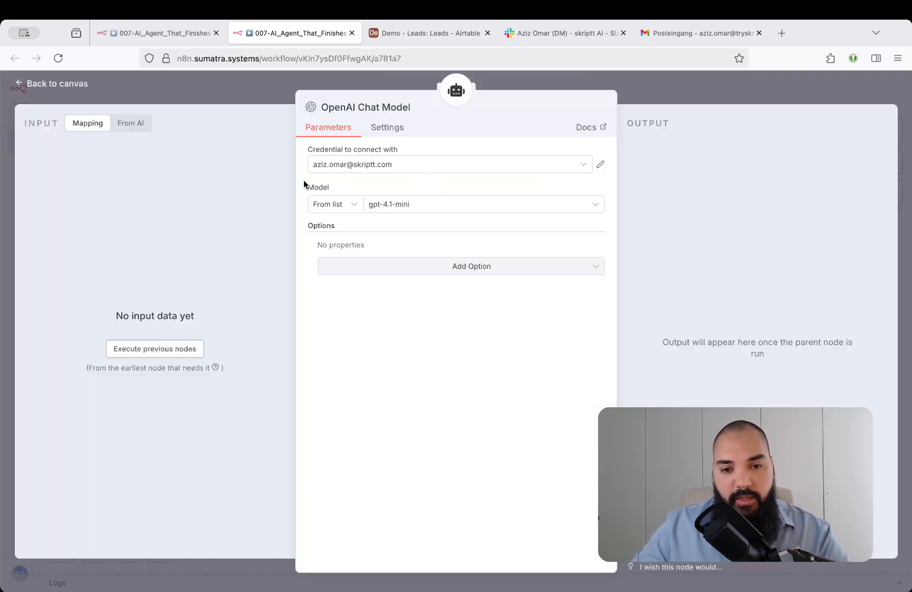
pyautogui.click(444, 206)
pyautogui.write('5-mi')
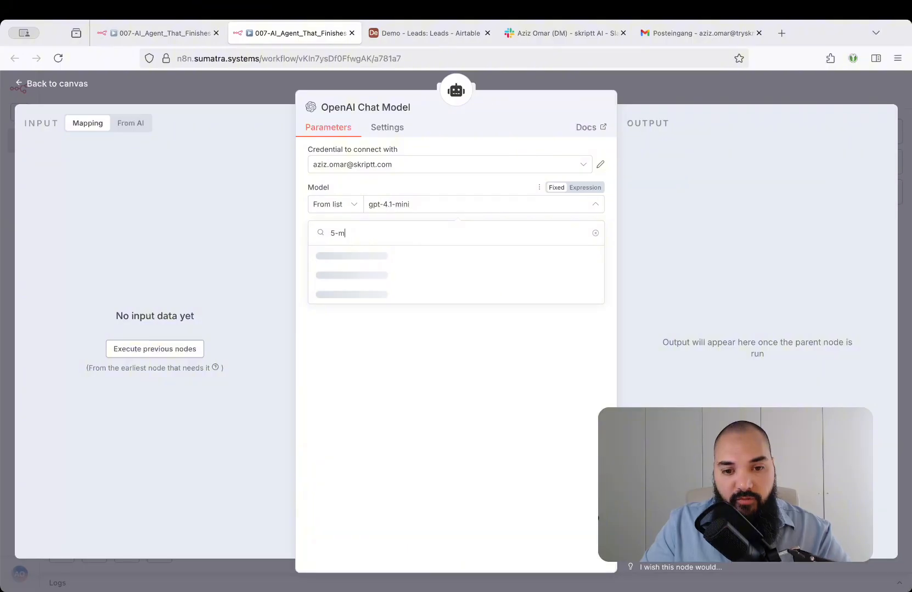
pyautogui.click(447, 255)
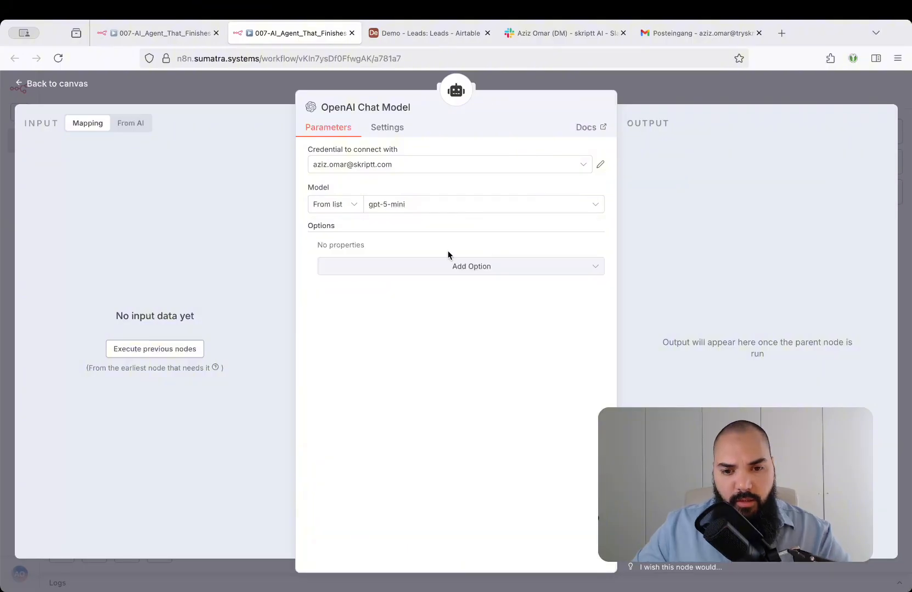
# Rename the chat model node to gpt-5-mini and move it closer beneath the AI Agent node.
pyautogui.click(390, 104)
pyautogui.write('gpt-mini-')
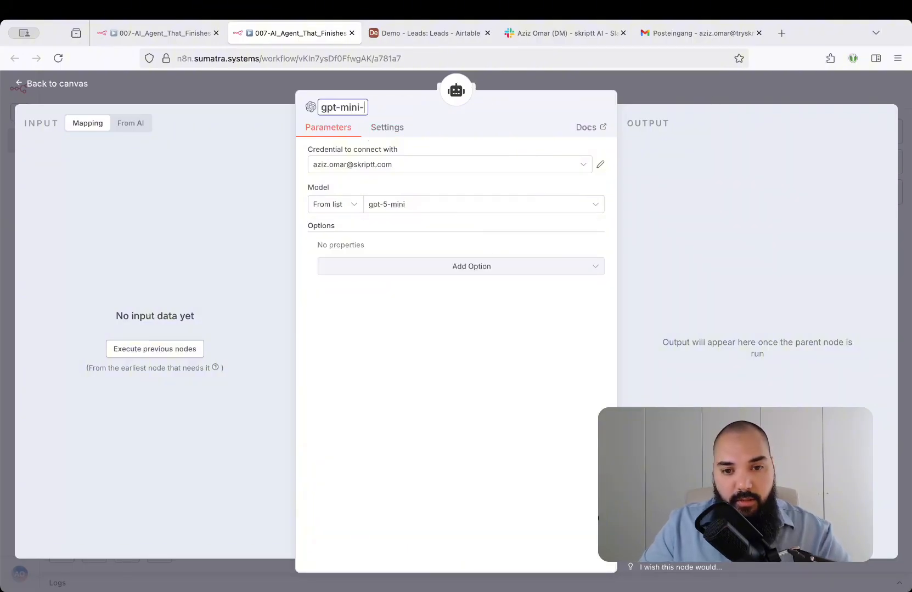
pyautogui.write('5-')
pyautogui.press('BackSpace')
pyautogui.press('Return')
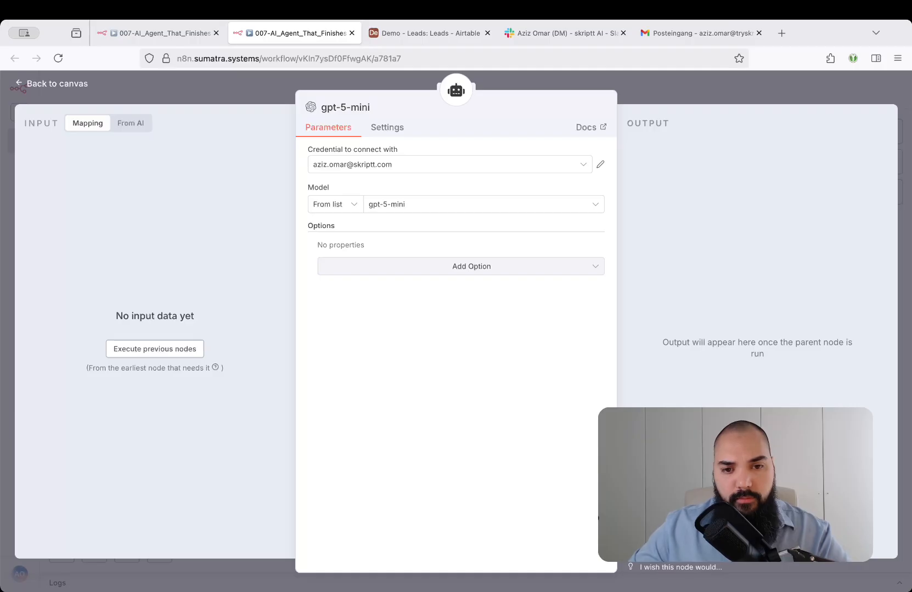
pyautogui.click(650, 89)
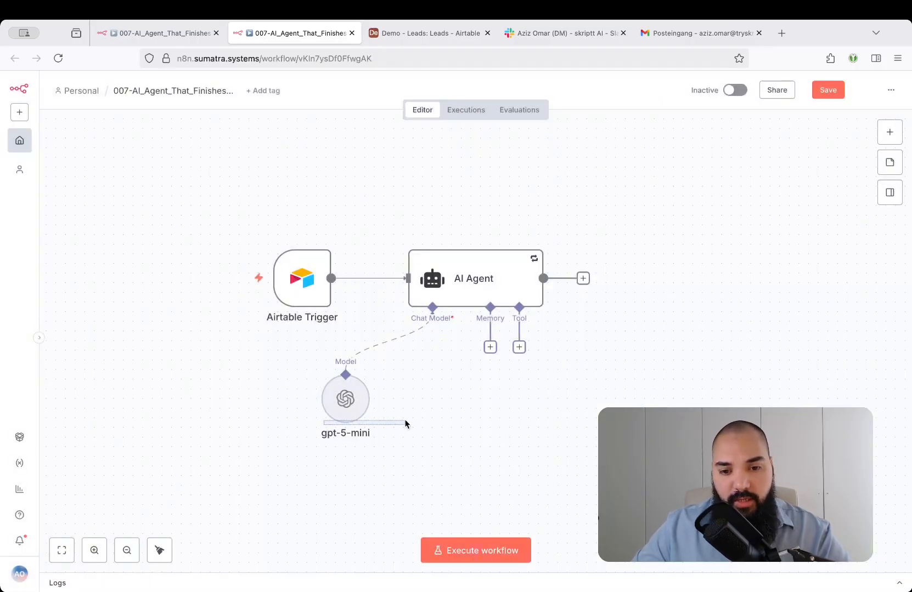
pyautogui.moveTo(347, 402); pyautogui.dragTo(399, 402)
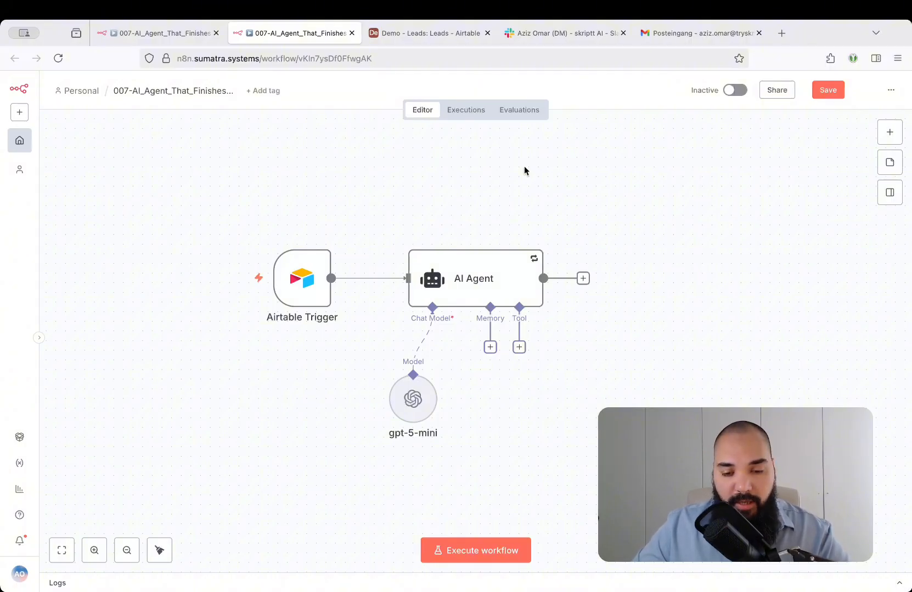
# Enable Require Specific Output Format on the AI Agent and attach a Structured Output Parser to it.
pyautogui.doubleClick(483, 265)
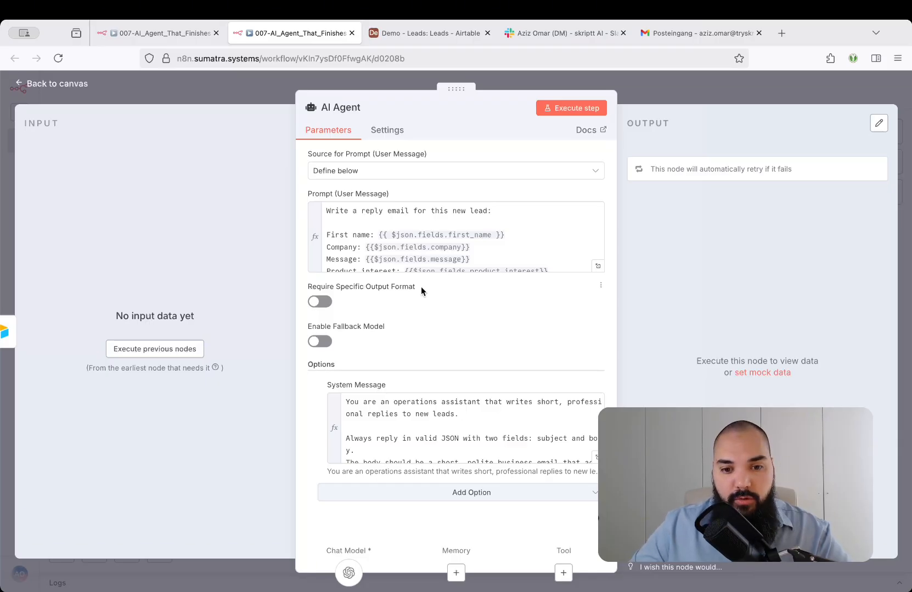
pyautogui.click(552, 452)
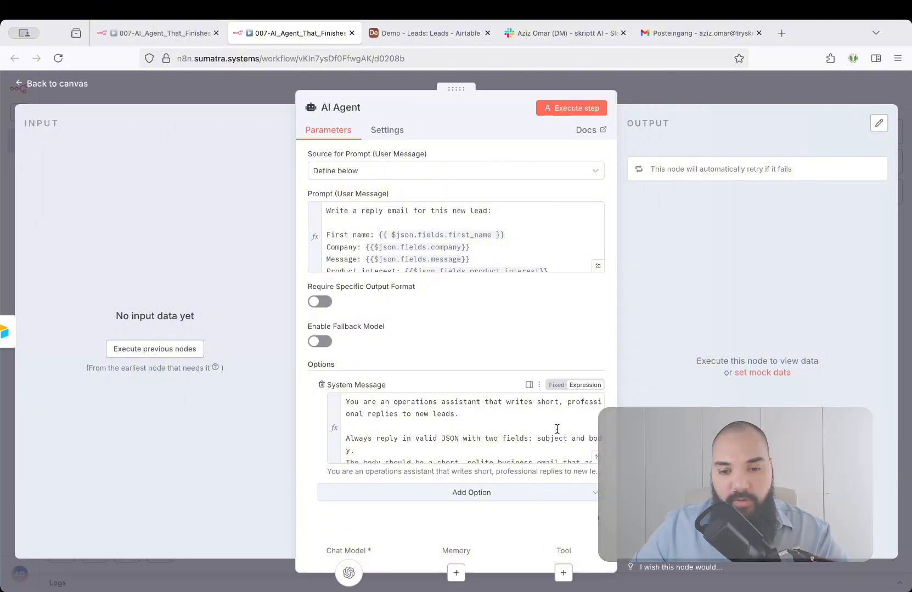
pyautogui.click(317, 303)
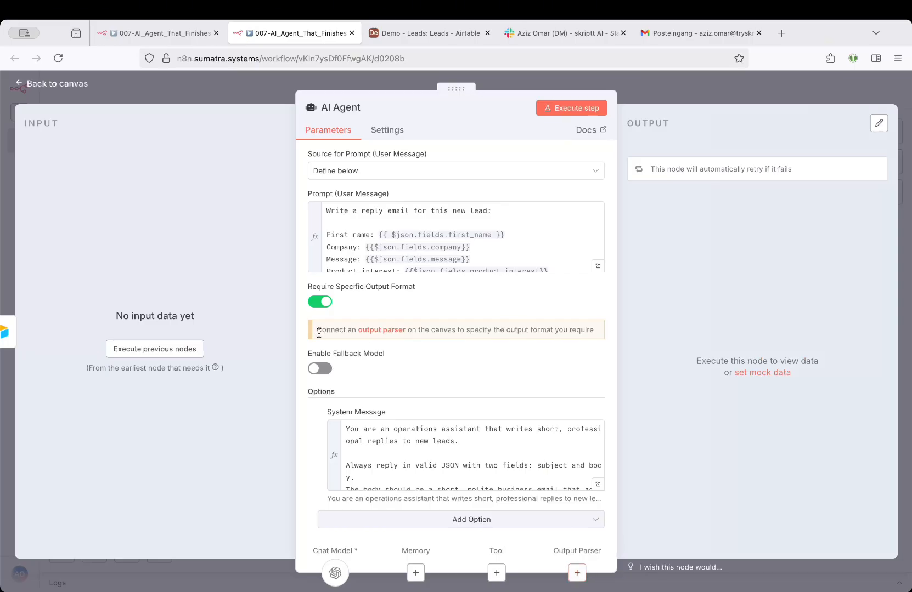
pyautogui.moveTo(317, 330); pyautogui.dragTo(601, 340)
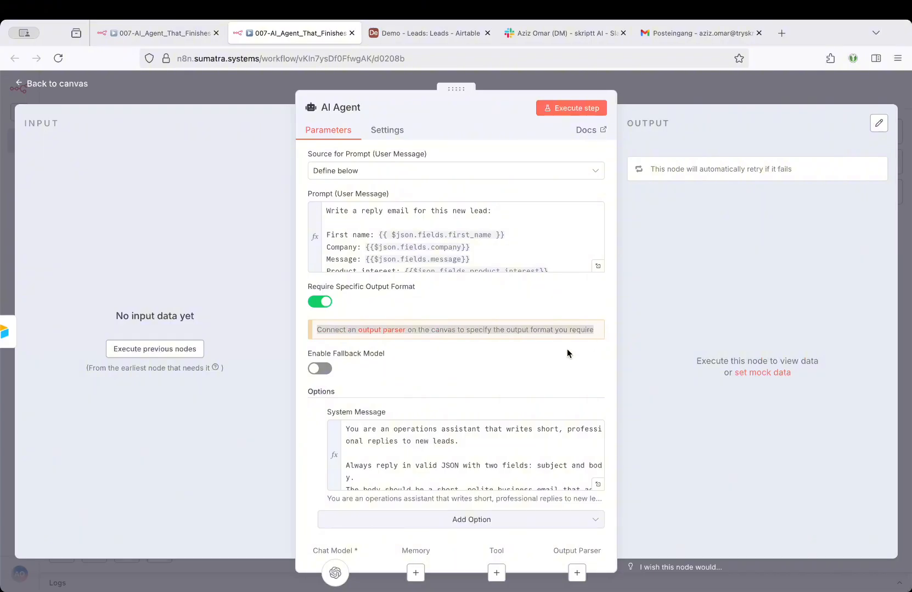
pyautogui.click(455, 343)
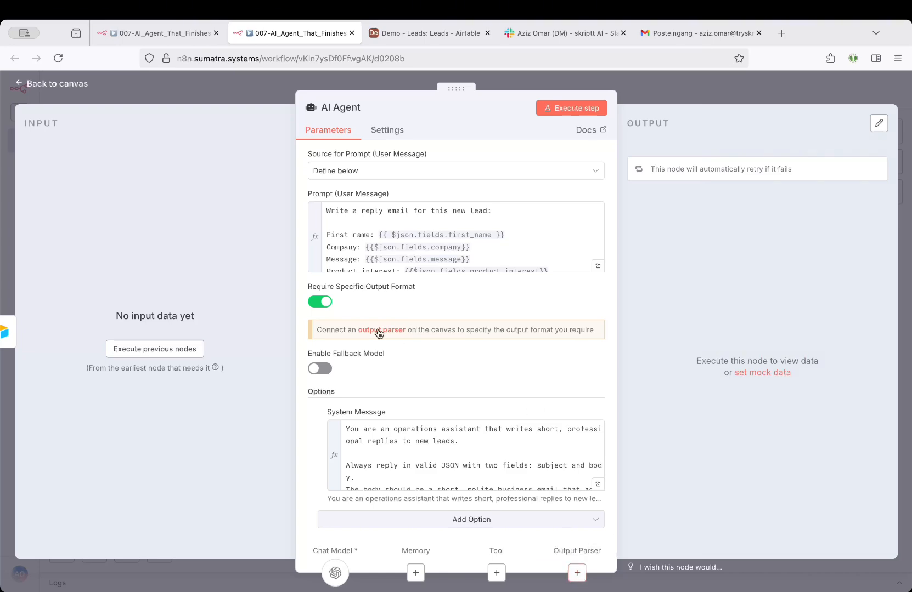
pyautogui.click(378, 330)
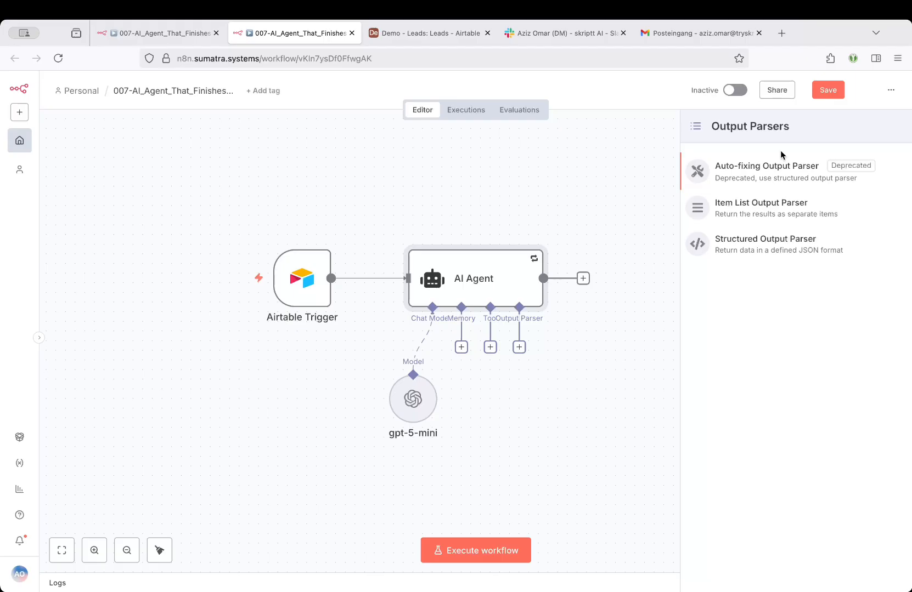
pyautogui.click(780, 248)
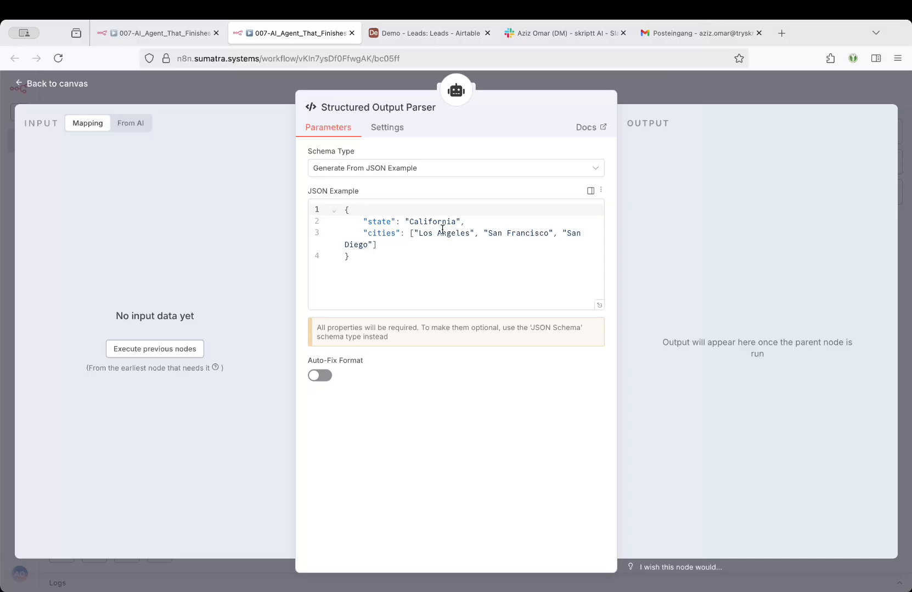
# Replace the parser's JSON example with an object requiring string fields subject (maxLength 120) and body, with additionalProperties false, and check it enlarged.
pyautogui.click(404, 258)
pyautogui.press('super+a')
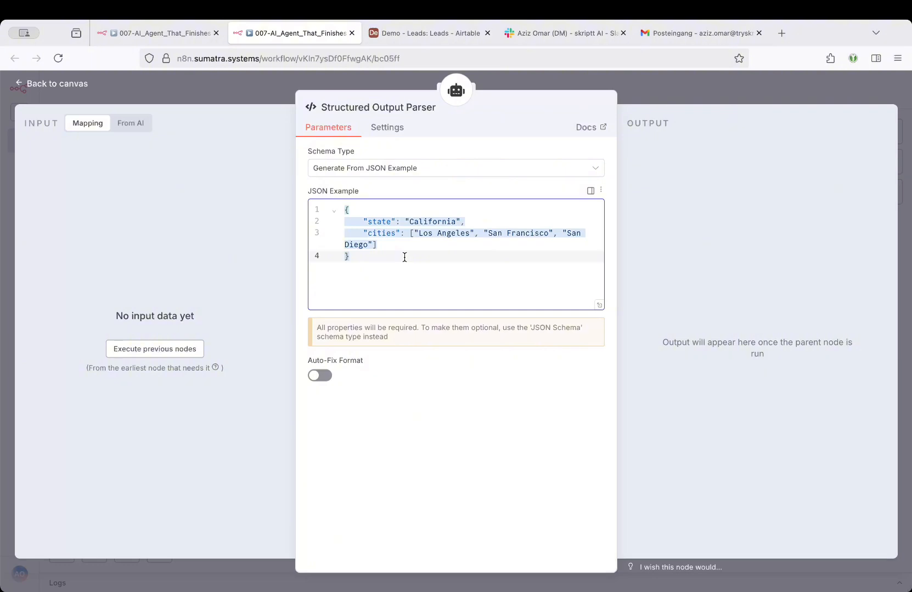
pyautogui.write('{   "type": "object",   "properties": {     "subject": { "type": "string", "maxLength": 120, "content": "<actual subject>" },     "body": { "type": "string", "content": "<actual body>" }   },   "required": ["subject", "body"],   "additionalProperties": false }')
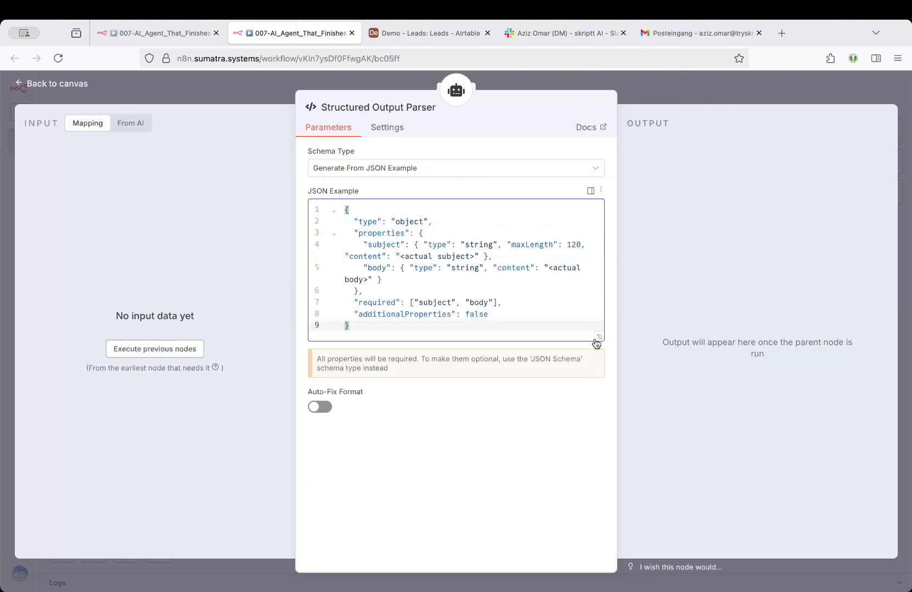
pyautogui.click(600, 340)
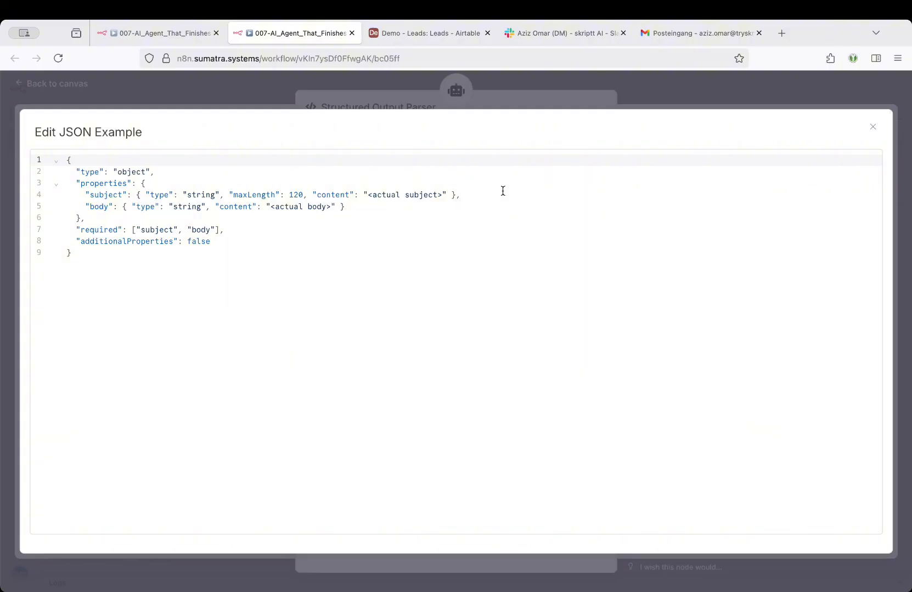
pyautogui.click(500, 85)
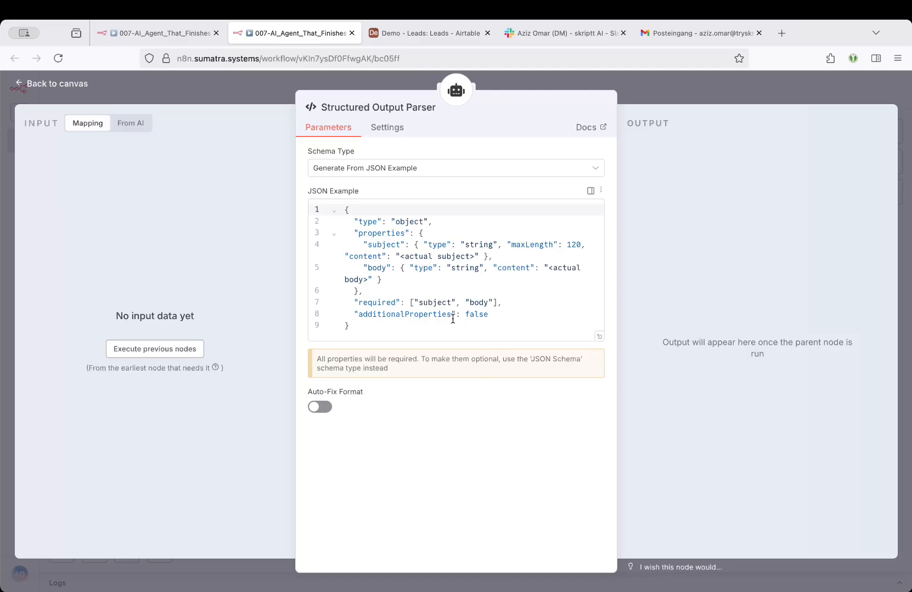
# Try Auto-Fix Format with Customize Retry Prompt on the parser, read the custom prompt's placeholders, and switch Auto-Fix Format back off.
pyautogui.click(321, 408)
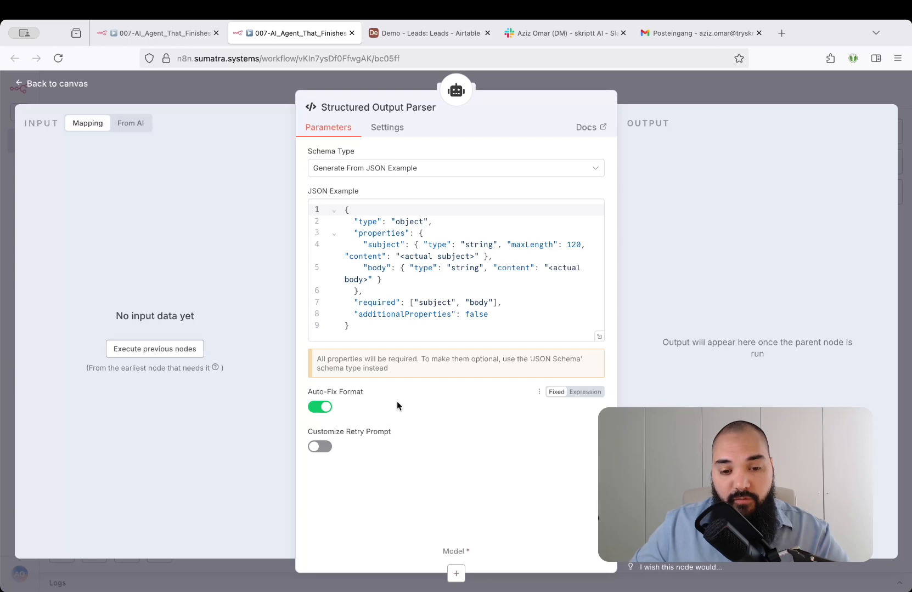
pyautogui.click(329, 447)
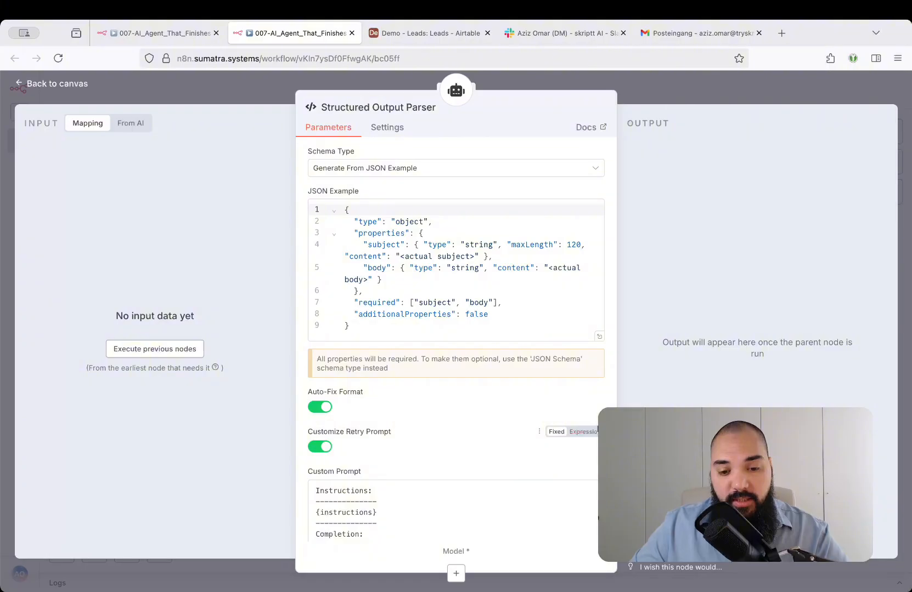
pyautogui.scroll(-3, 422, 423)
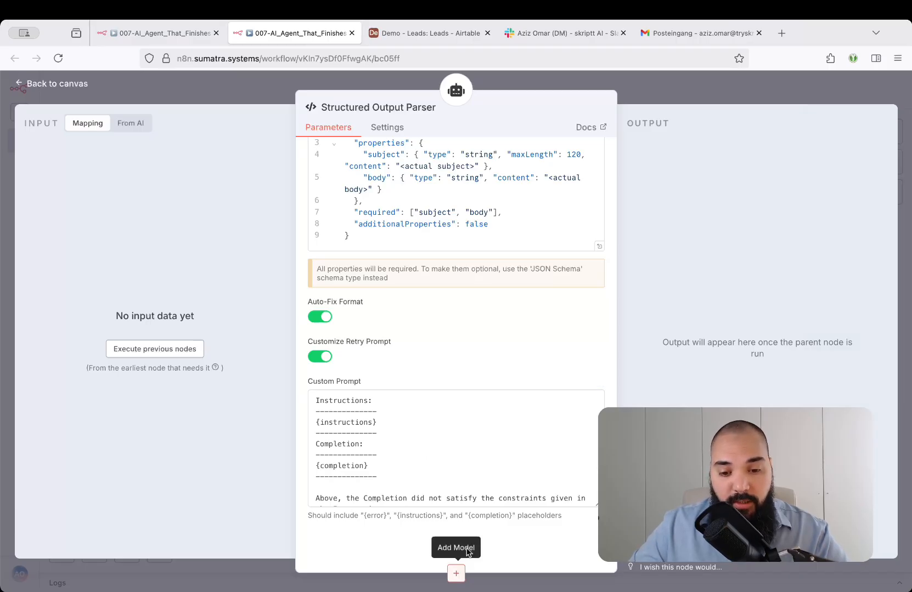
pyautogui.scroll(-2, 480, 424)
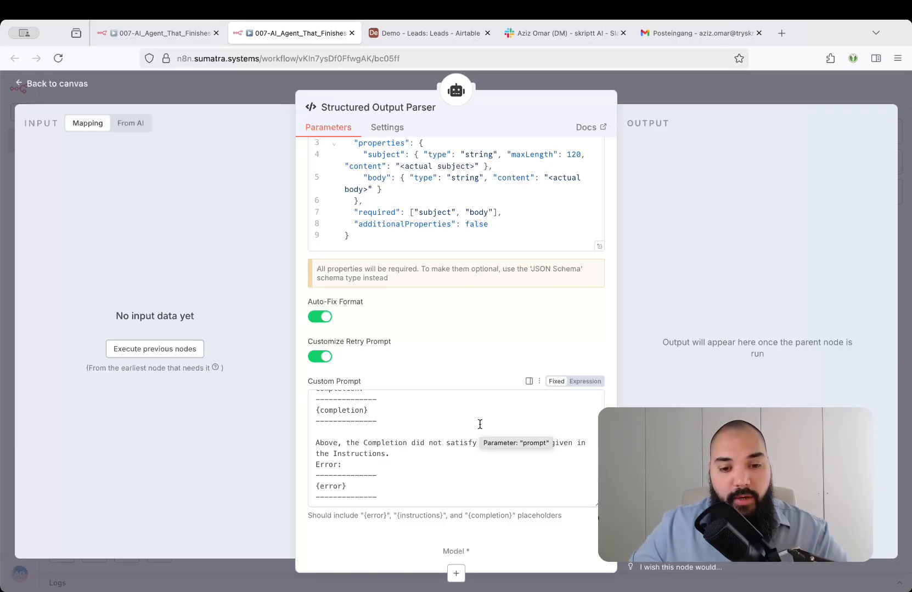
pyautogui.scroll(-3, 479, 424)
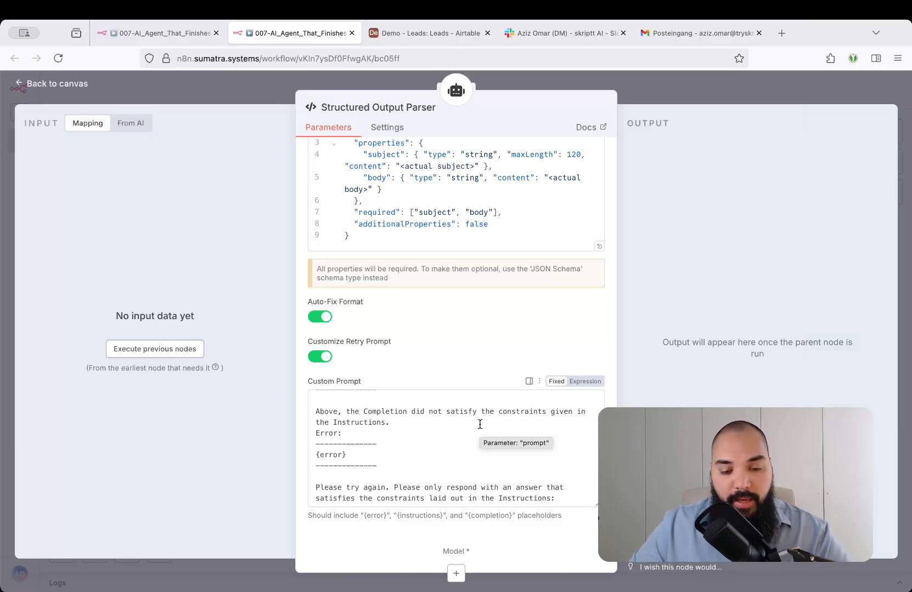
pyautogui.scroll(4, 480, 424)
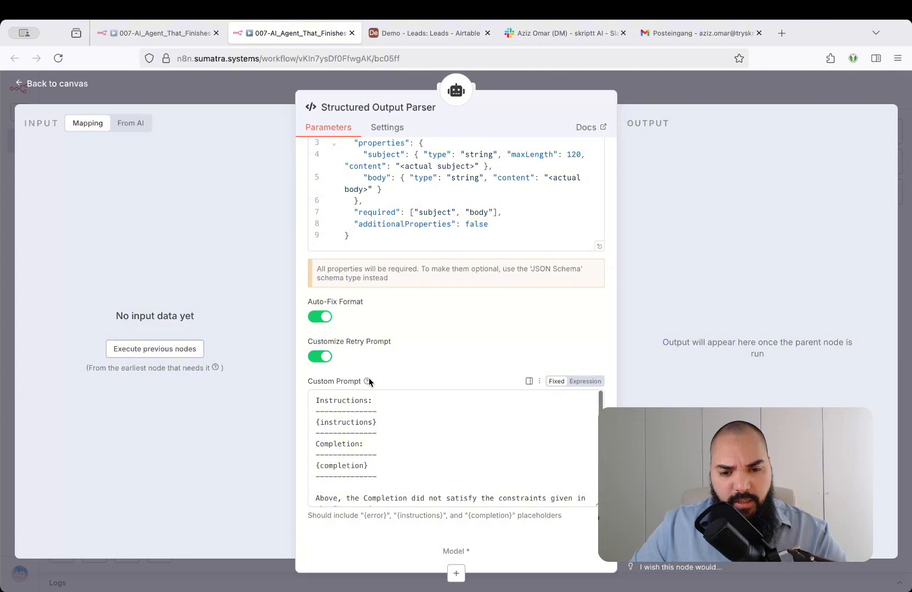
pyautogui.moveTo(365, 383)
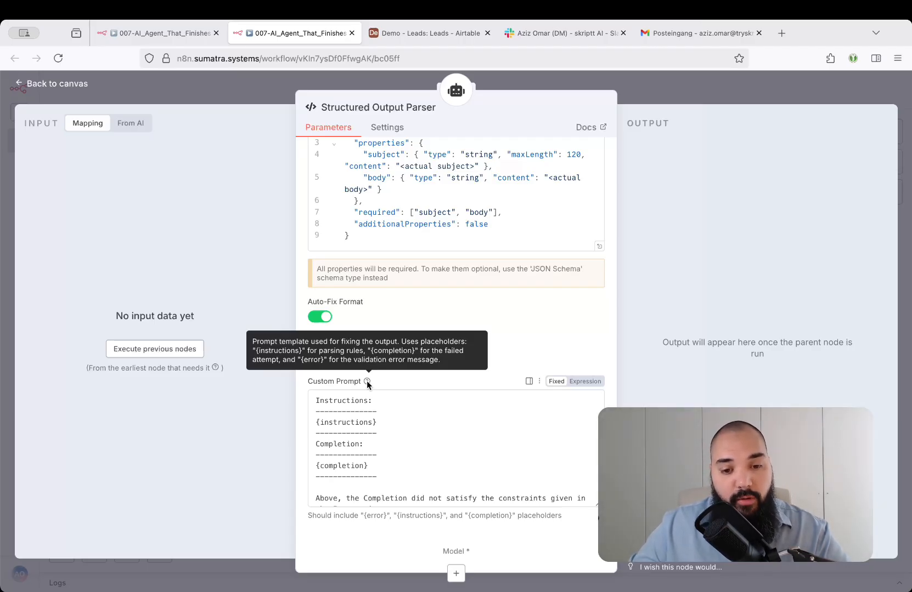
pyautogui.moveTo(387, 419); pyautogui.dragTo(313, 422)
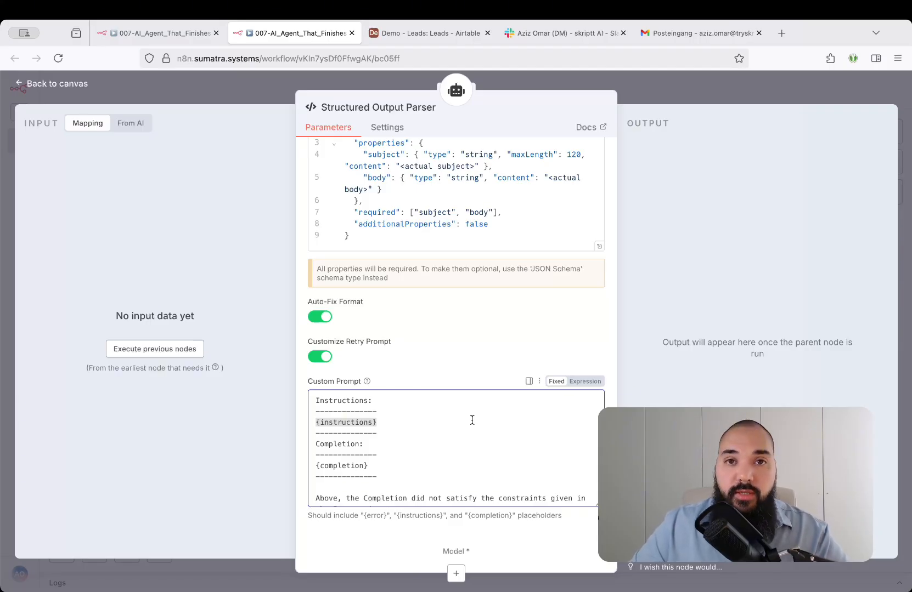
pyautogui.click(321, 318)
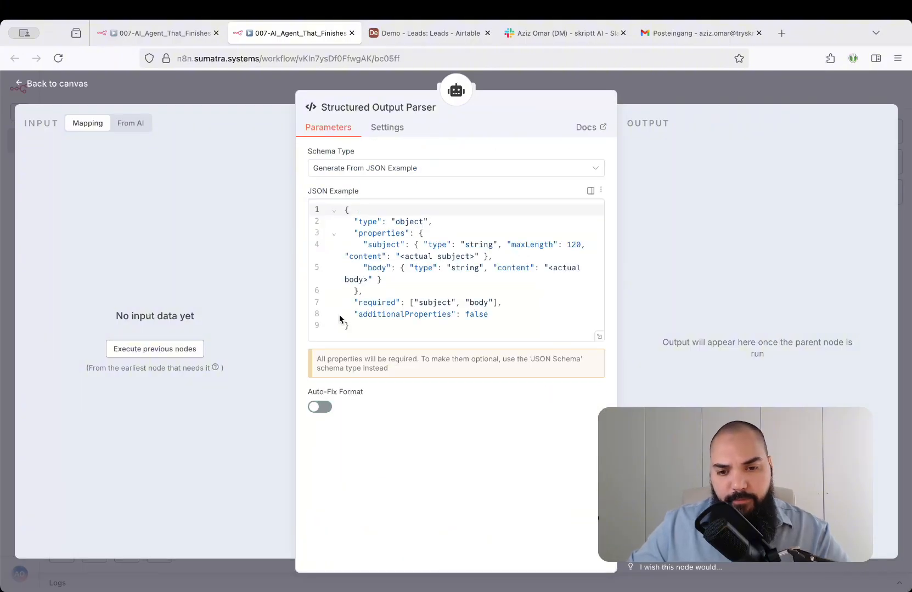
# Close the parser and enable the fallback model on the AI Agent, reading its connection note.
pyautogui.click(662, 89)
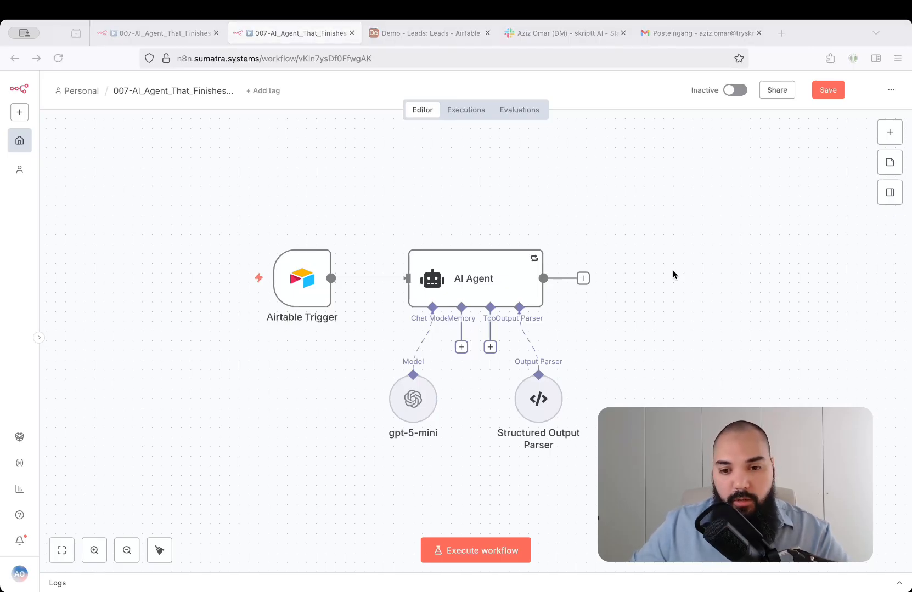
pyautogui.doubleClick(475, 277)
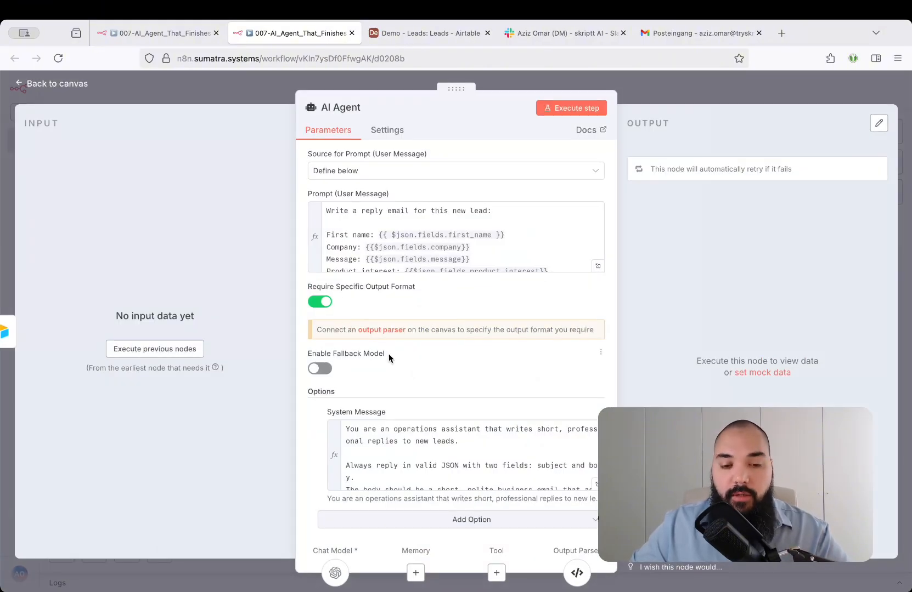
pyautogui.click(325, 372)
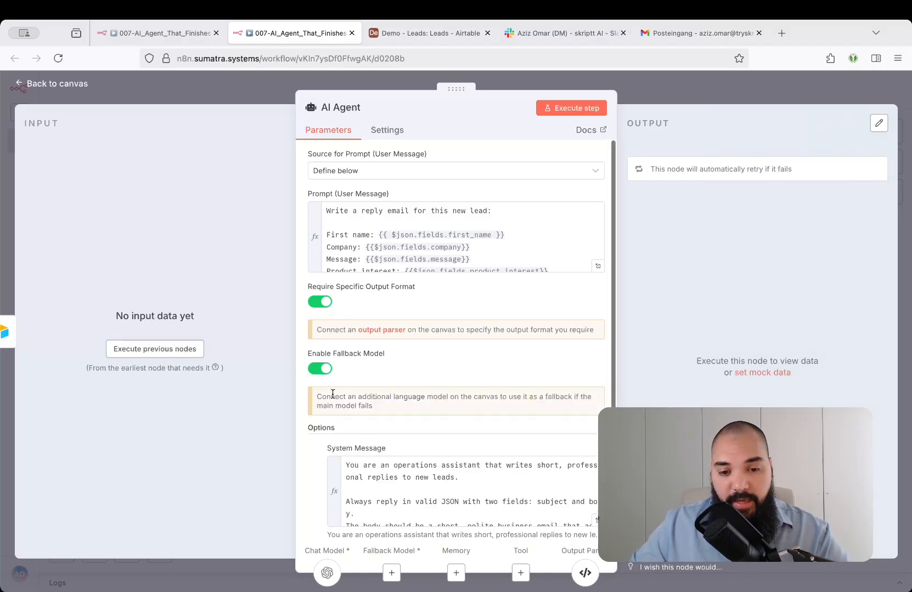
pyautogui.moveTo(317, 395); pyautogui.dragTo(425, 396)
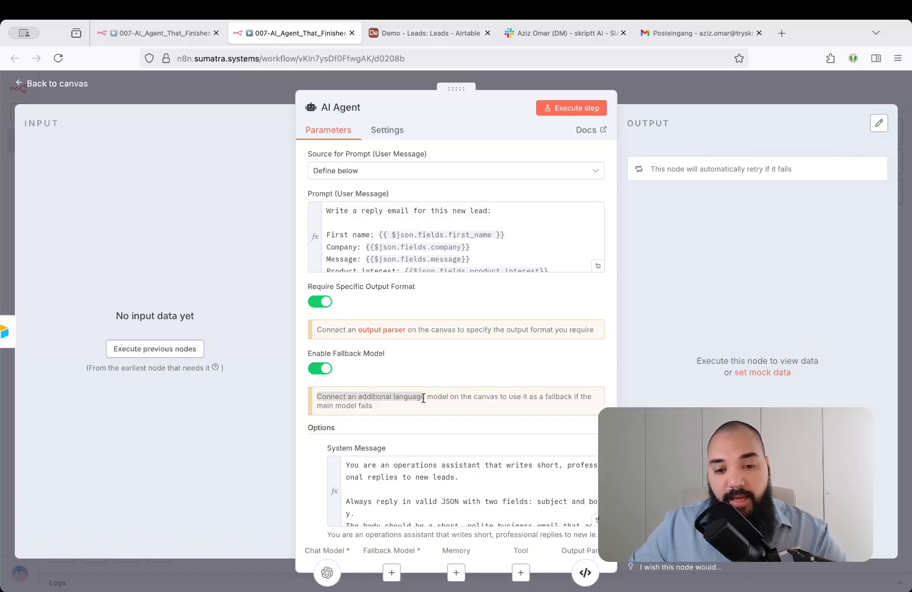
pyautogui.click(490, 374)
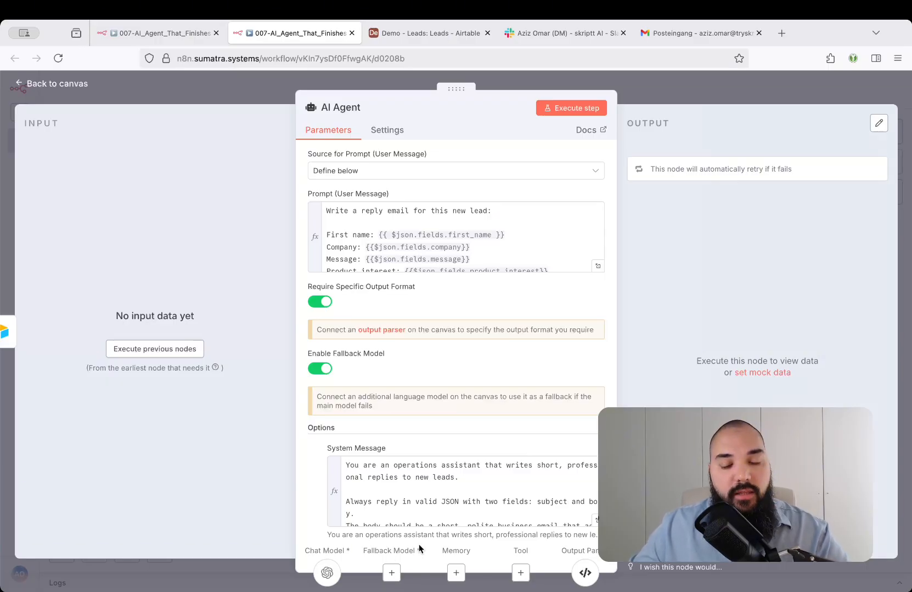
# Attach an Anthropic Chat Model as the AI Agent's fallback model and set its model to Claude Haiku 3.5.
pyautogui.click(391, 572)
pyautogui.scroll(-2, 760, 334)
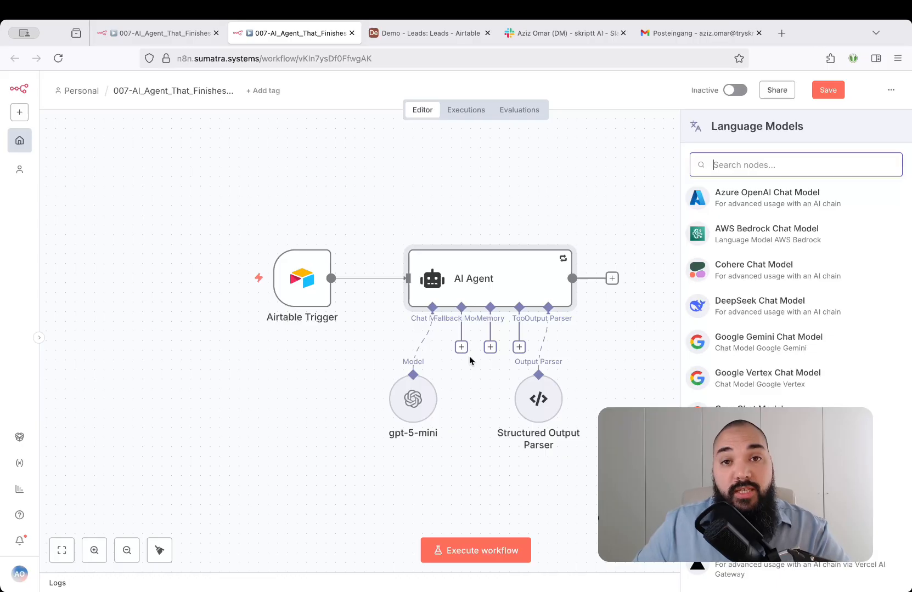
pyautogui.write('anthr')
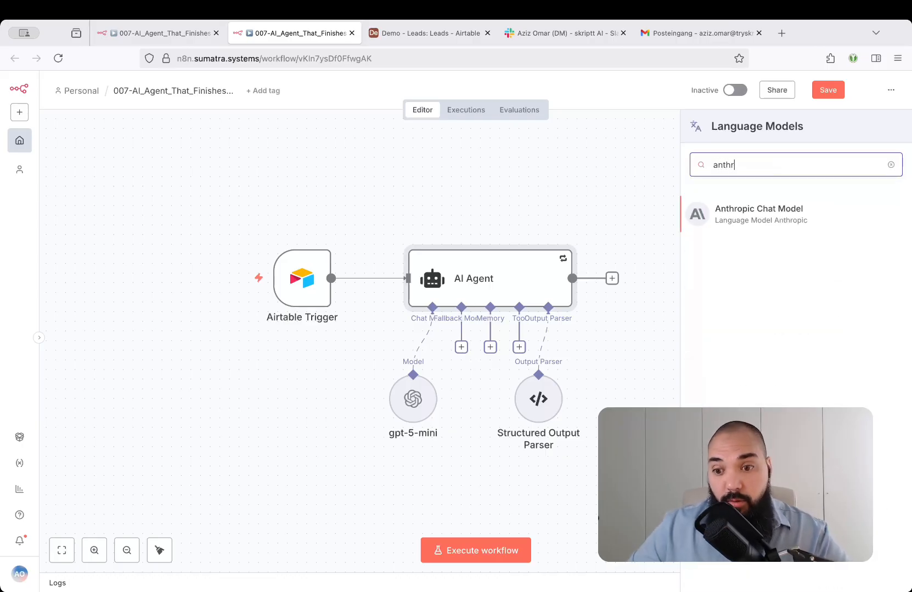
pyautogui.click(773, 221)
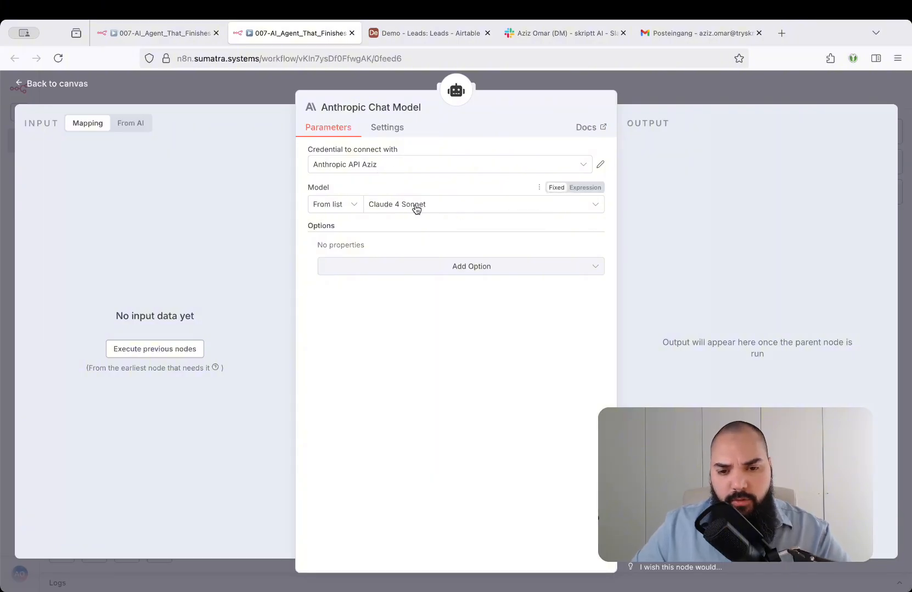
pyautogui.click(442, 205)
pyautogui.click(431, 352)
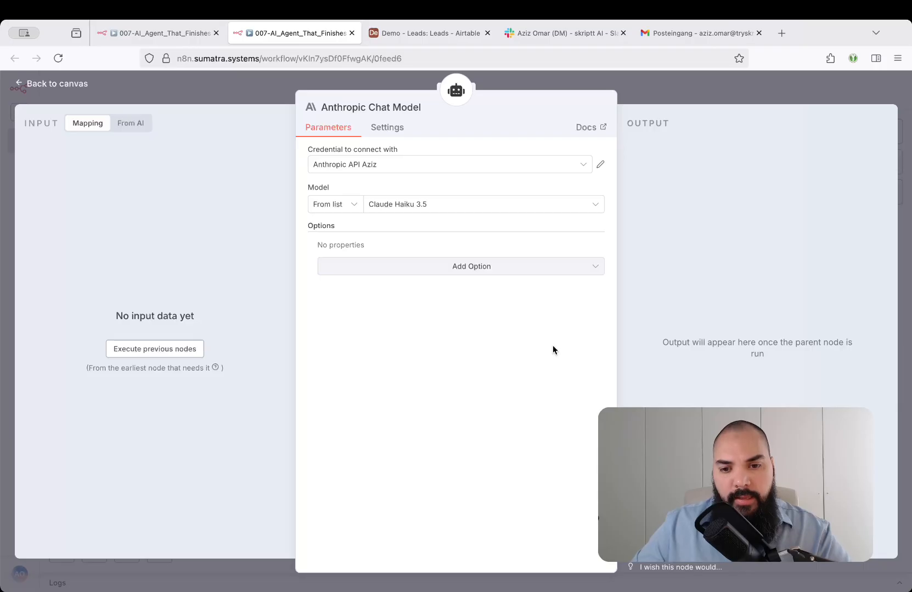
pyautogui.click(689, 97)
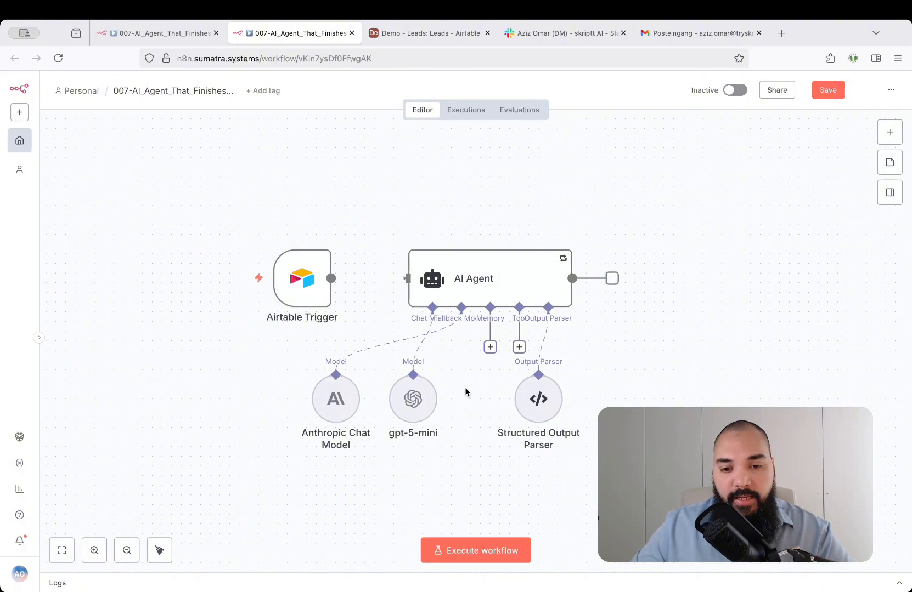
# Save the workflow and tidy up the node layout on the canvas.
pyautogui.hotkey('ctrl', 's')
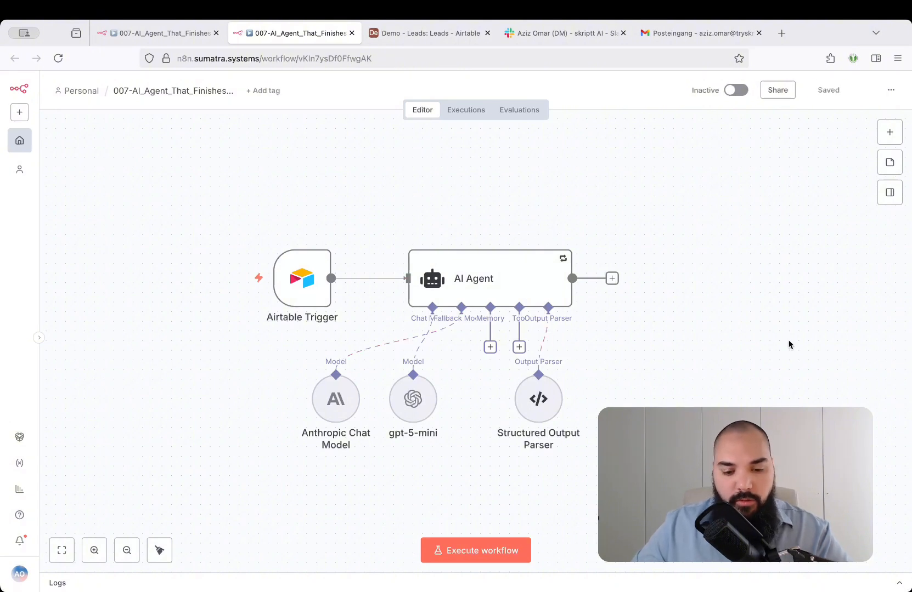
pyautogui.hotkey('shift', 'alt', 't')
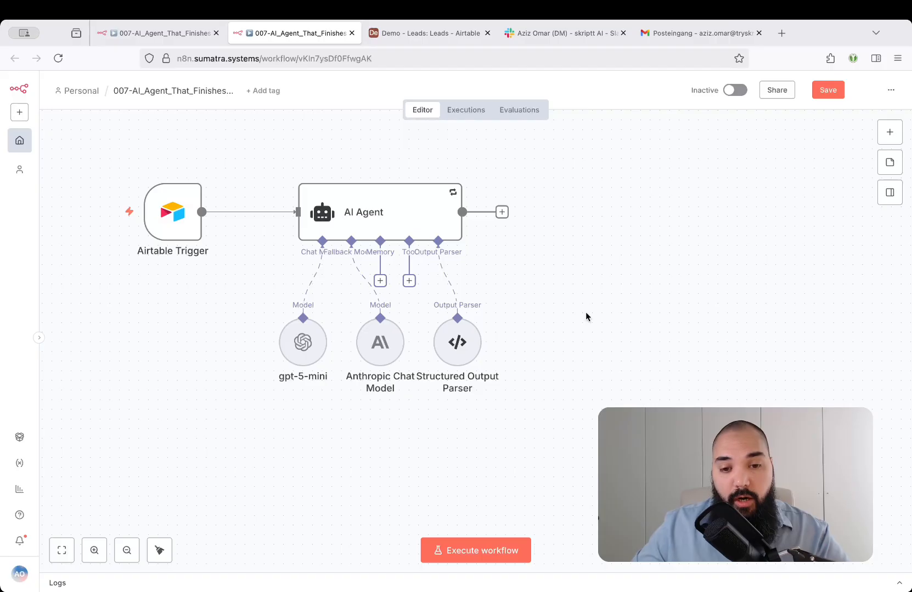
pyautogui.scroll(1, 380, 212)
pyautogui.hscroll(-1, 380, 213)
# Examine the Retry On Fail and Max. Tries settings of the AI Agent.
pyautogui.doubleClick(381, 215)
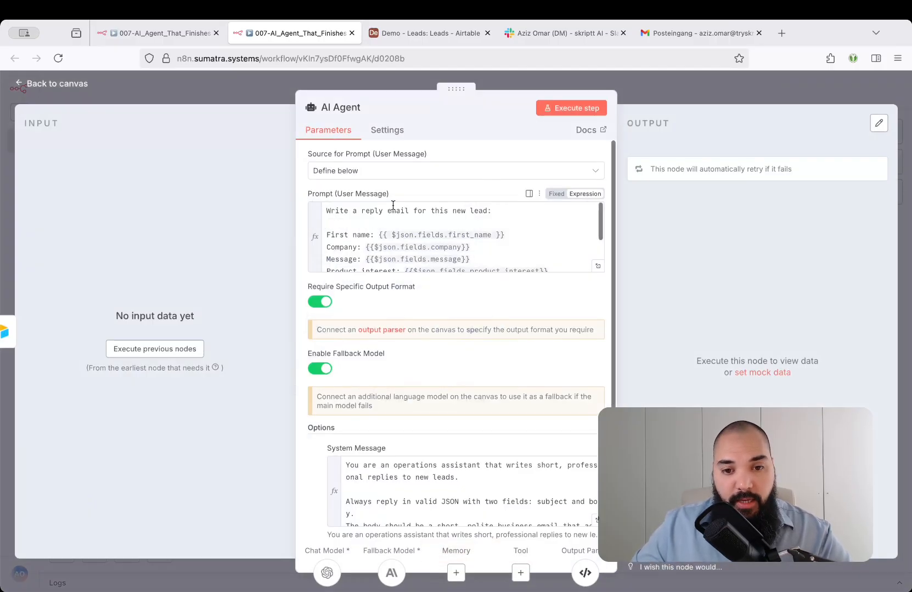
pyautogui.click(404, 134)
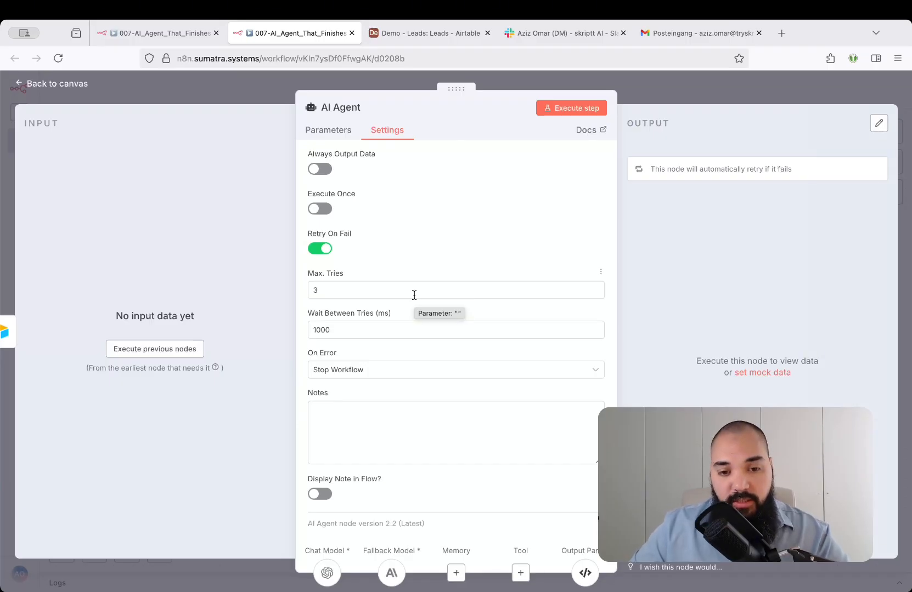
pyautogui.click(308, 293)
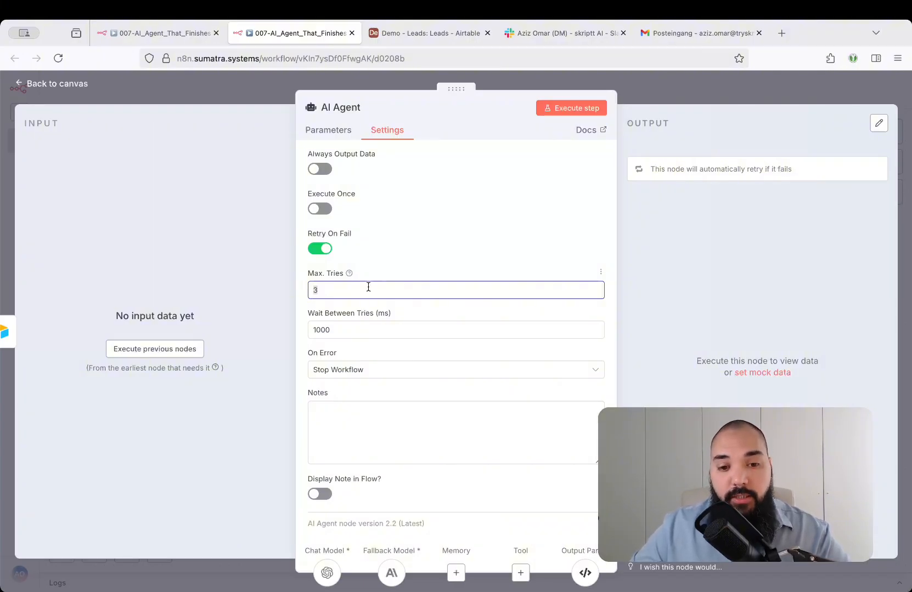
pyautogui.click(332, 287)
pyautogui.moveTo(324, 289); pyautogui.dragTo(309, 290)
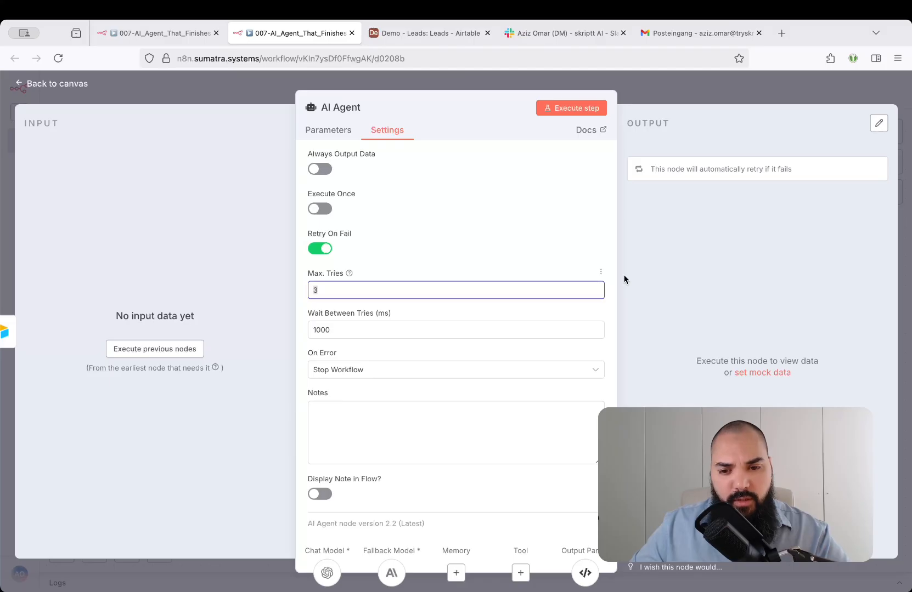
# Try Continue (using error output) as the AI Agent's On Error behaviour, and set it back to Stop Workflow.
pyautogui.click(376, 370)
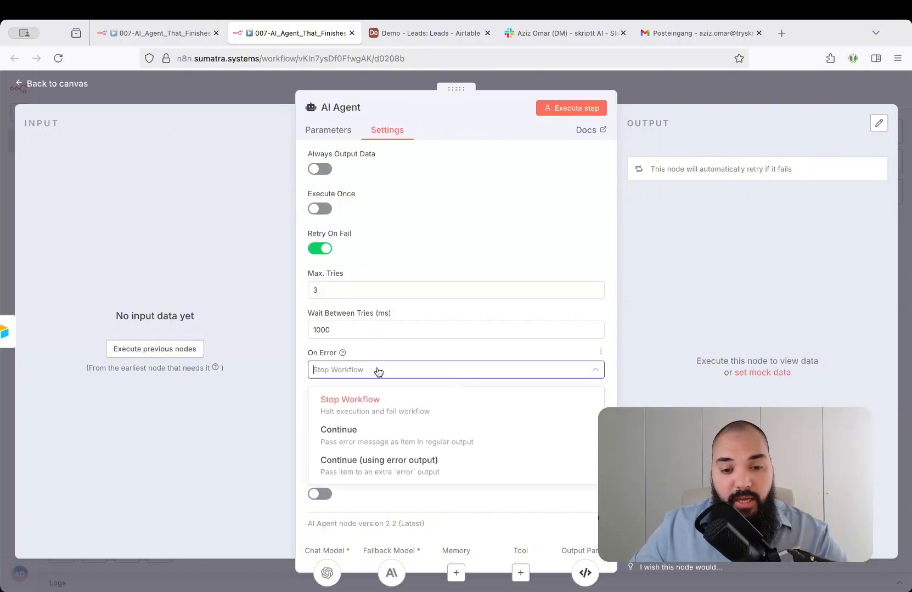
pyautogui.click(374, 402)
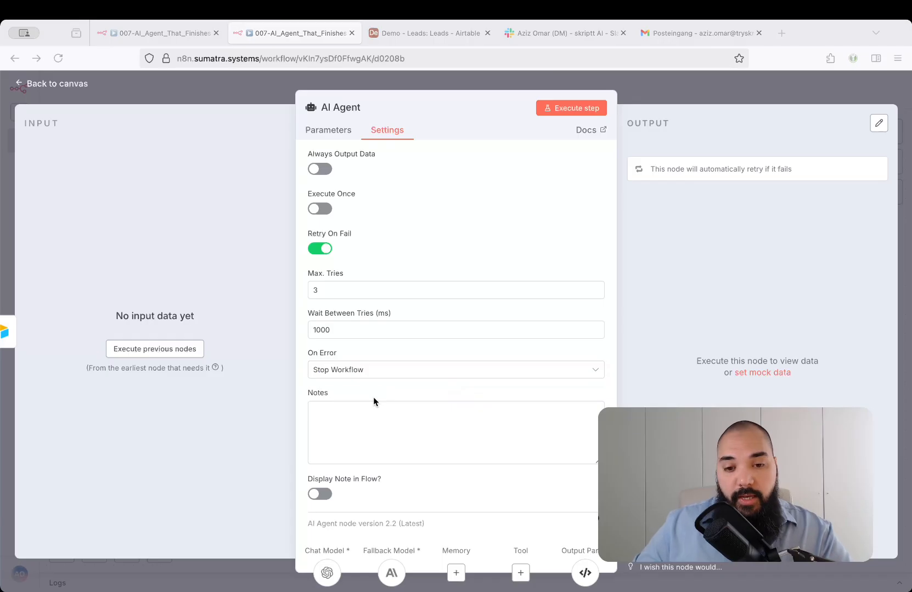
pyautogui.click(374, 402)
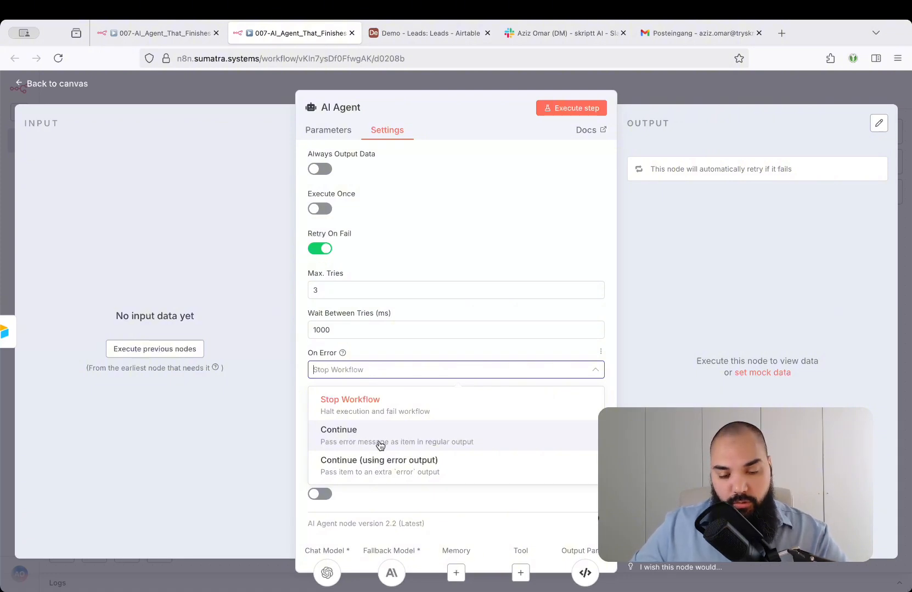
pyautogui.click(462, 473)
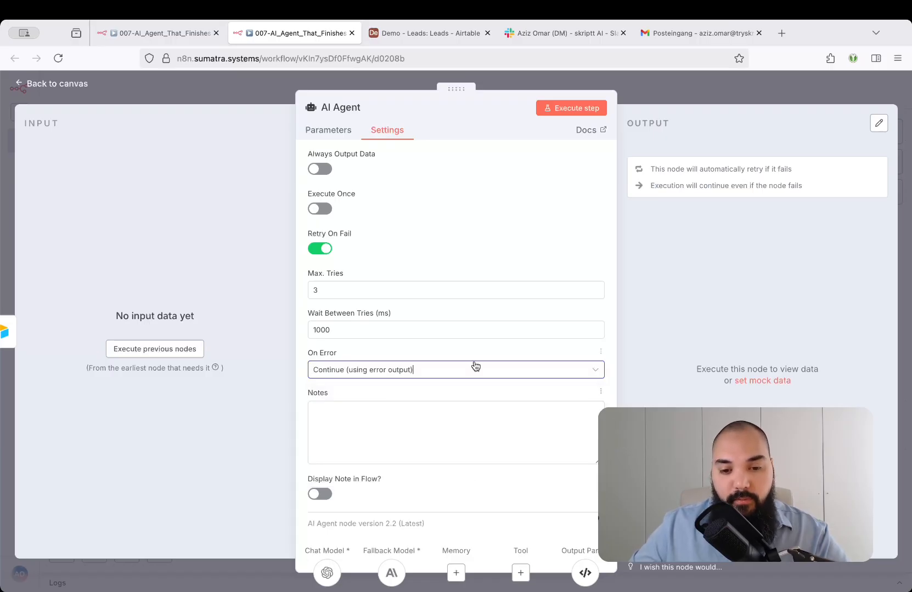
pyautogui.click(383, 368)
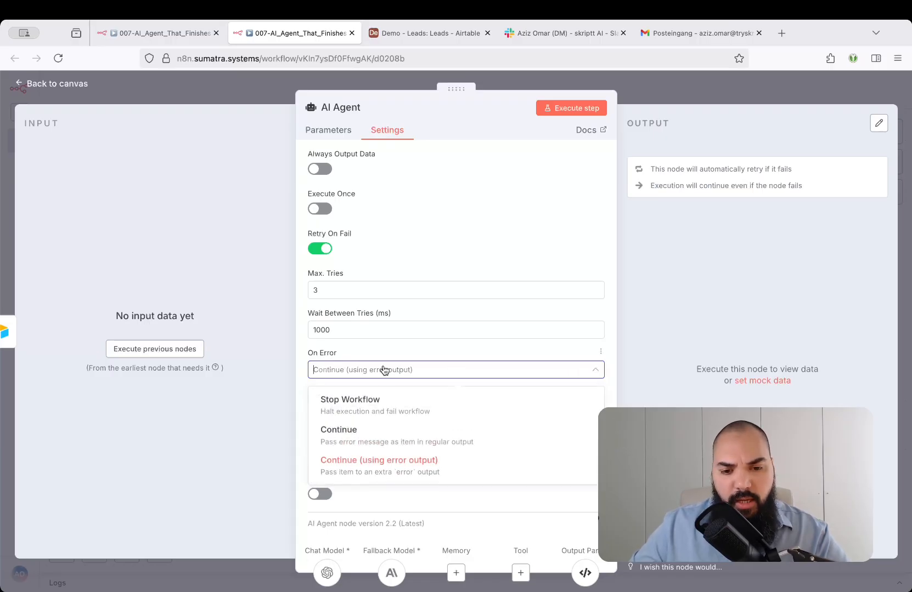
pyautogui.click(377, 404)
pyautogui.click(679, 96)
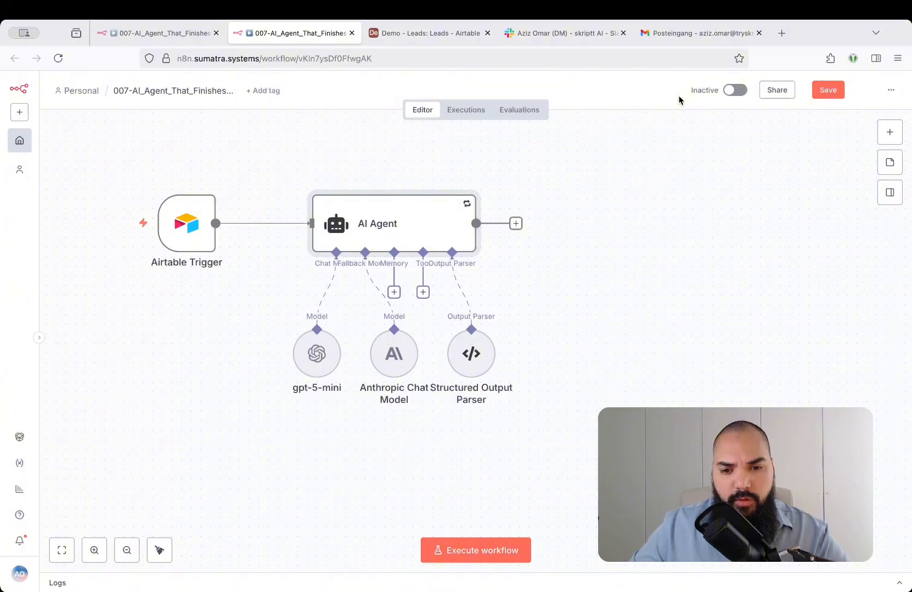
# Set the AI Agent's On Error behaviour to Continue (using error output) and return to the canvas.
pyautogui.moveTo(579, 176); pyautogui.dragTo(444, 270)
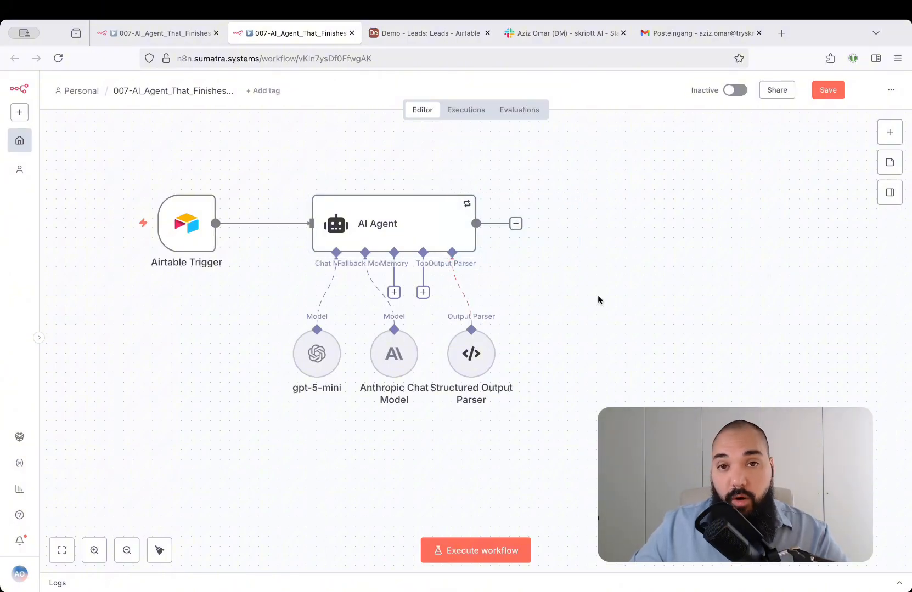
pyautogui.doubleClick(420, 224)
pyautogui.click(377, 130)
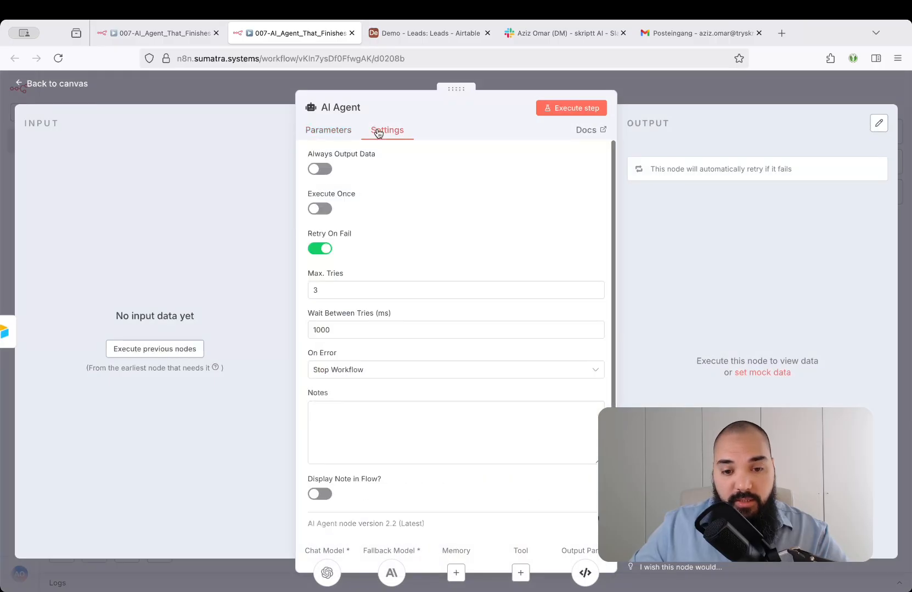
pyautogui.click(375, 370)
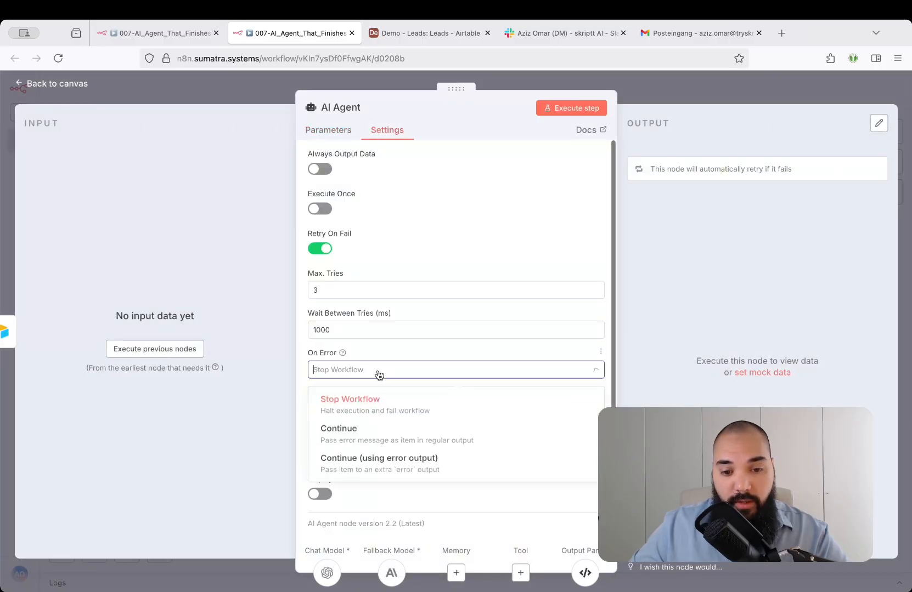
pyautogui.click(491, 464)
pyautogui.click(698, 89)
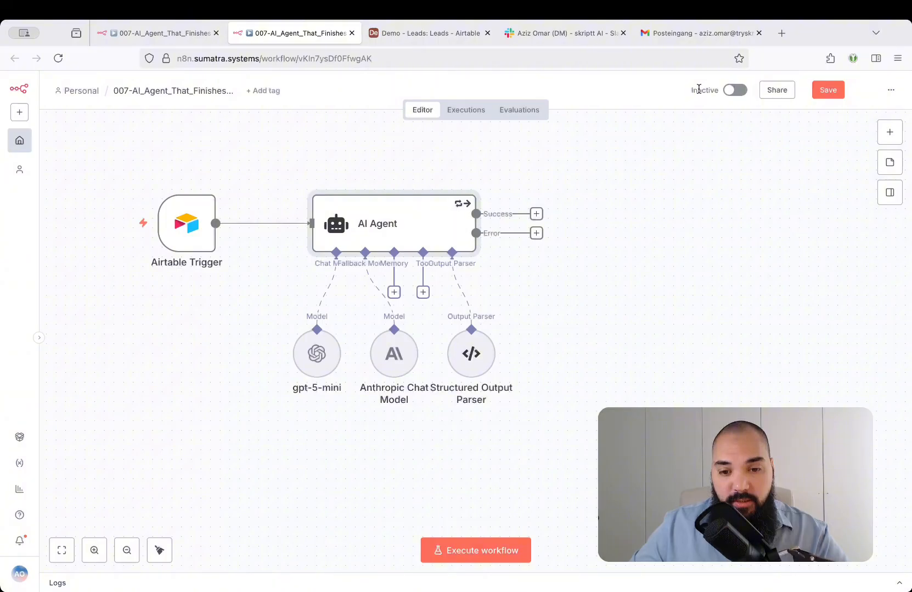
pyautogui.moveTo(613, 158); pyautogui.dragTo(440, 274)
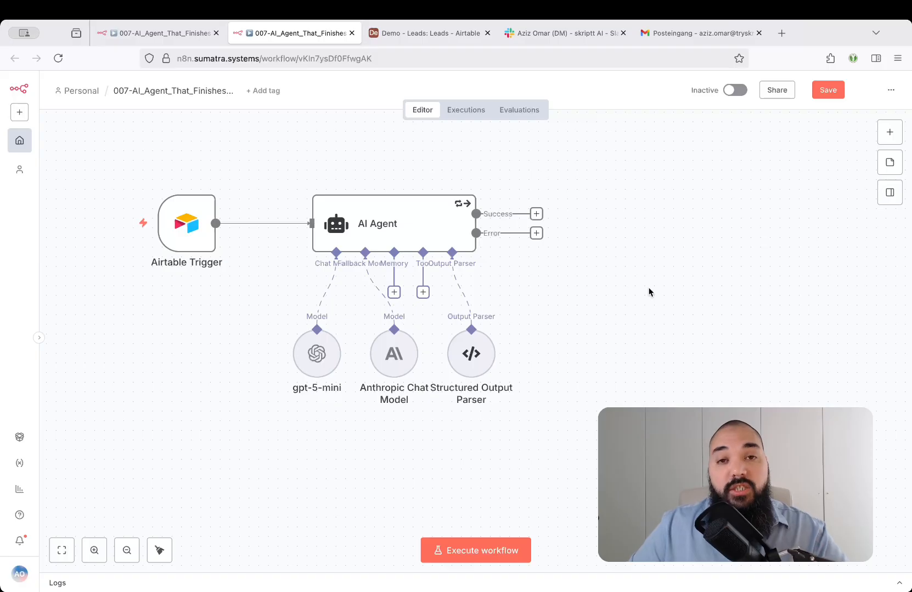
# Save the workflow and execute it as a test run.
pyautogui.hotkey('ctrl', 's')
pyautogui.scroll(1, 607, 182)
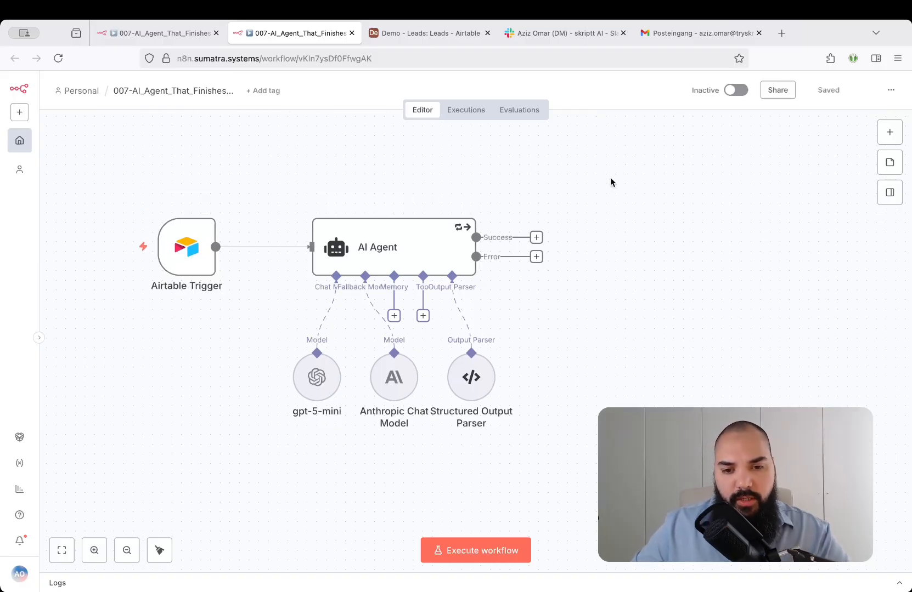
pyautogui.hotkey('ctrl', 'Return')
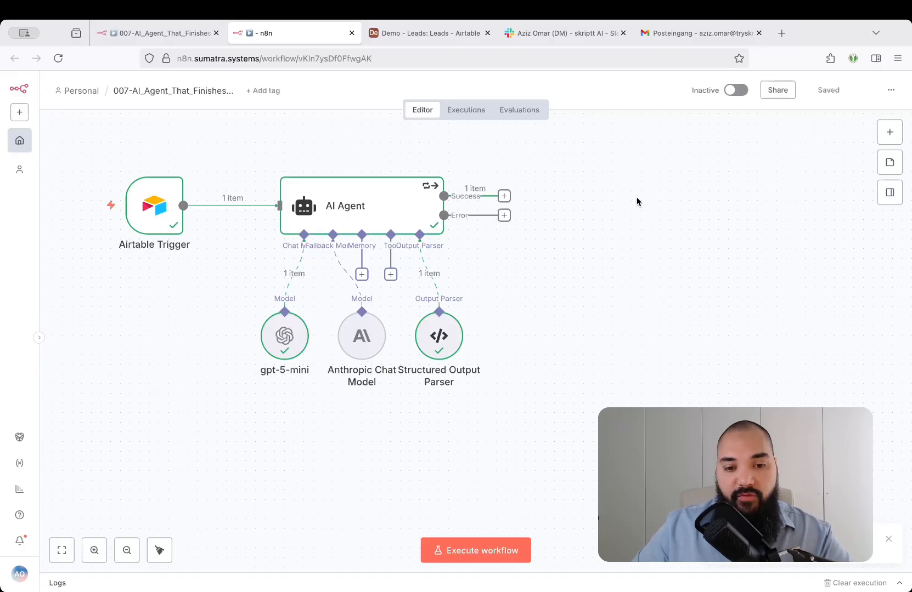
# Examine the AI Agent's JSON output on the success and error branches, comparing it with the Structured Output Parser's example and result.
pyautogui.doubleClick(414, 213)
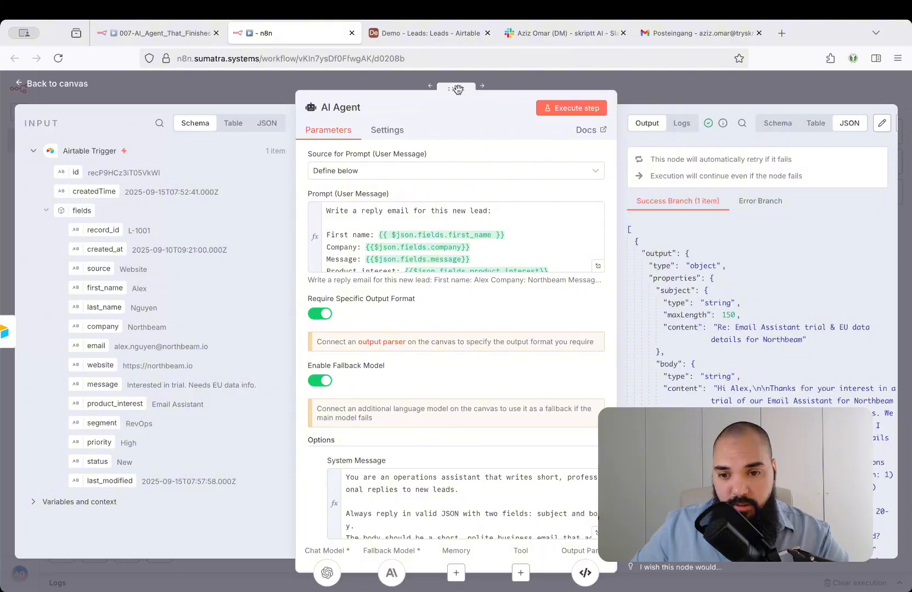
pyautogui.moveTo(458, 89); pyautogui.dragTo(410, 89)
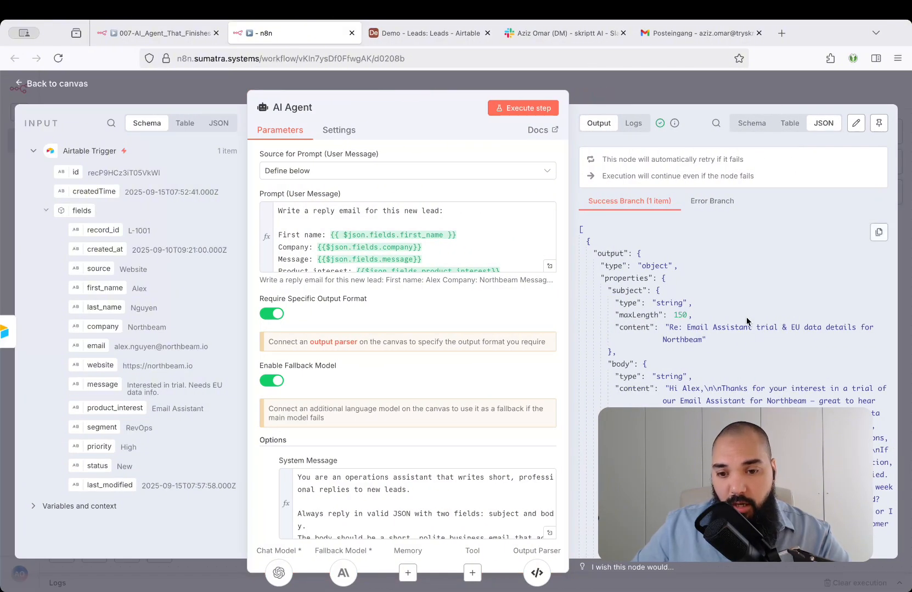
pyautogui.moveTo(596, 252); pyautogui.dragTo(668, 326)
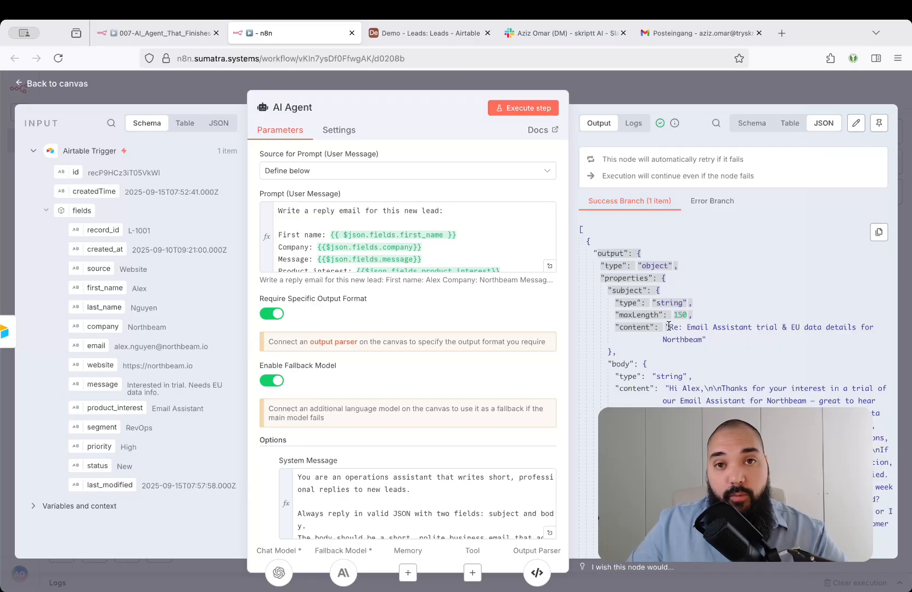
pyautogui.click(538, 574)
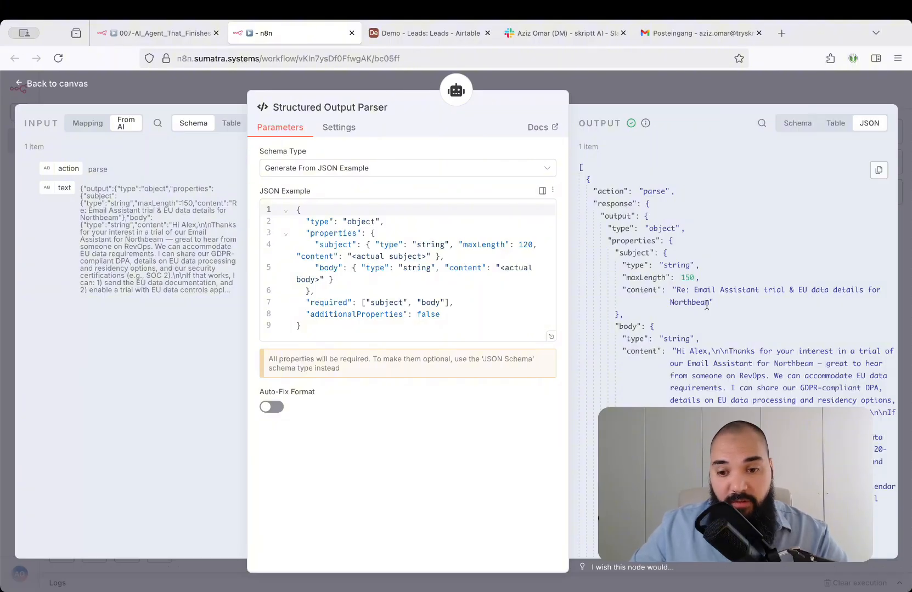
pyautogui.click(456, 90)
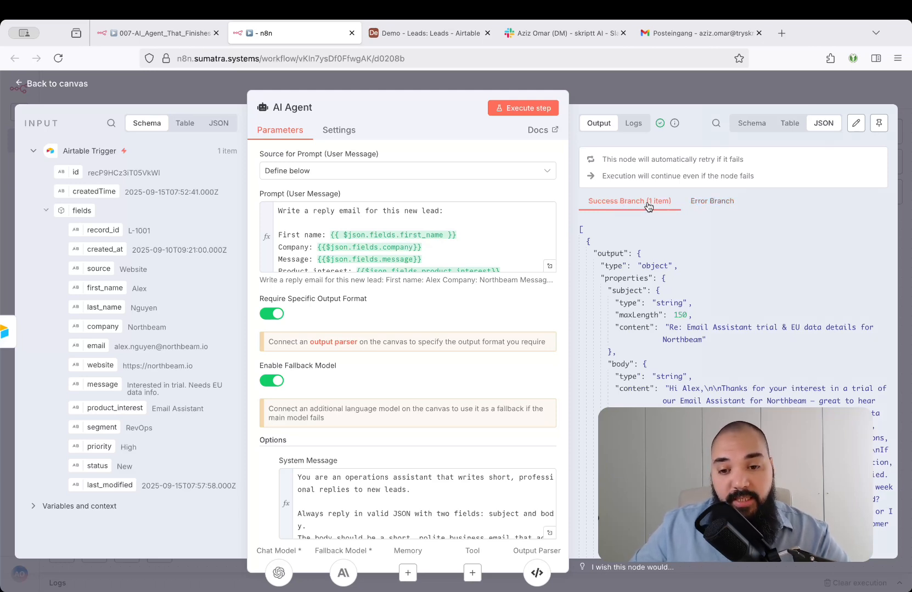
pyautogui.click(712, 202)
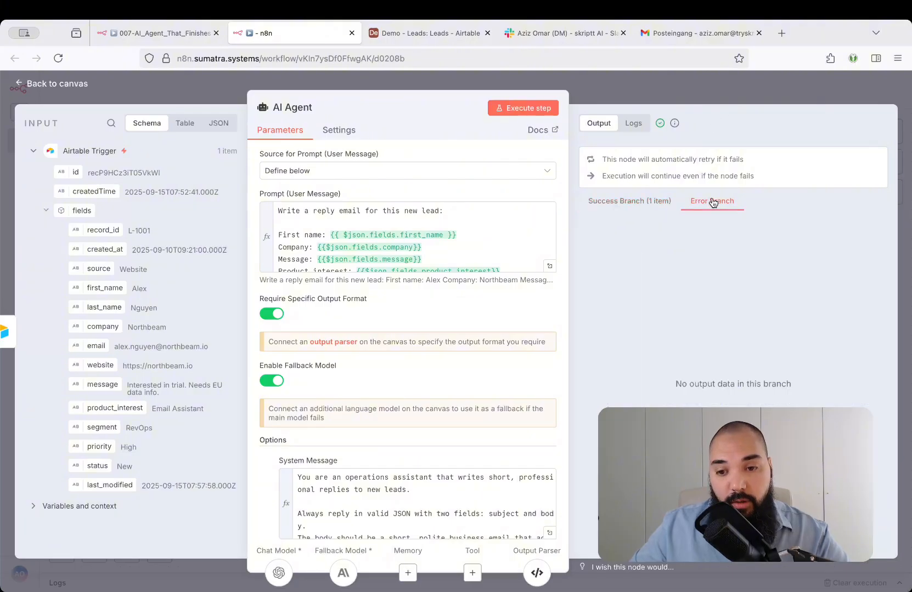
# Examine the generated subject on the AI Agent's success branch and lead L-1001's email and message in the Airtable Leads table.
pyautogui.click(642, 208)
pyautogui.scroll(2, 748, 321)
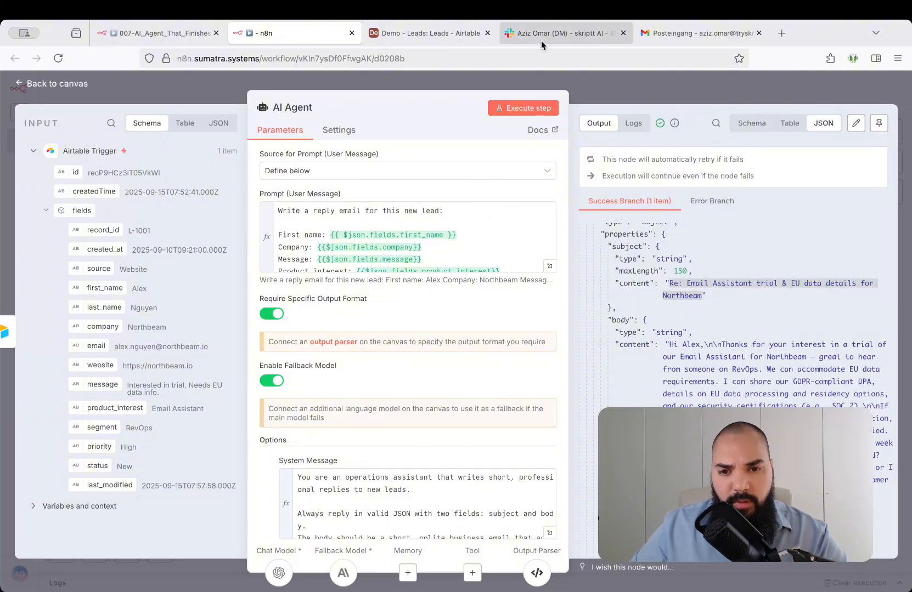
pyautogui.click(433, 34)
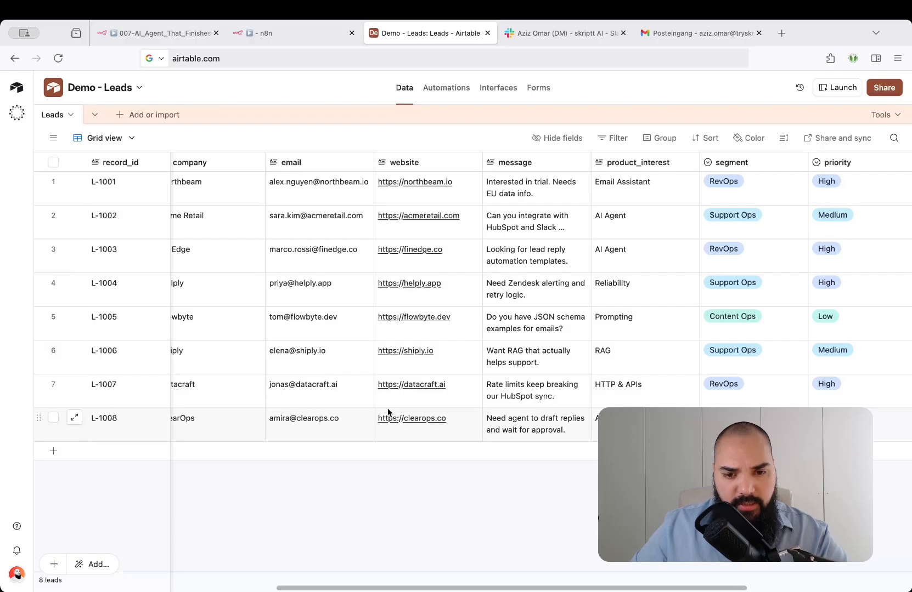
pyautogui.click(322, 186)
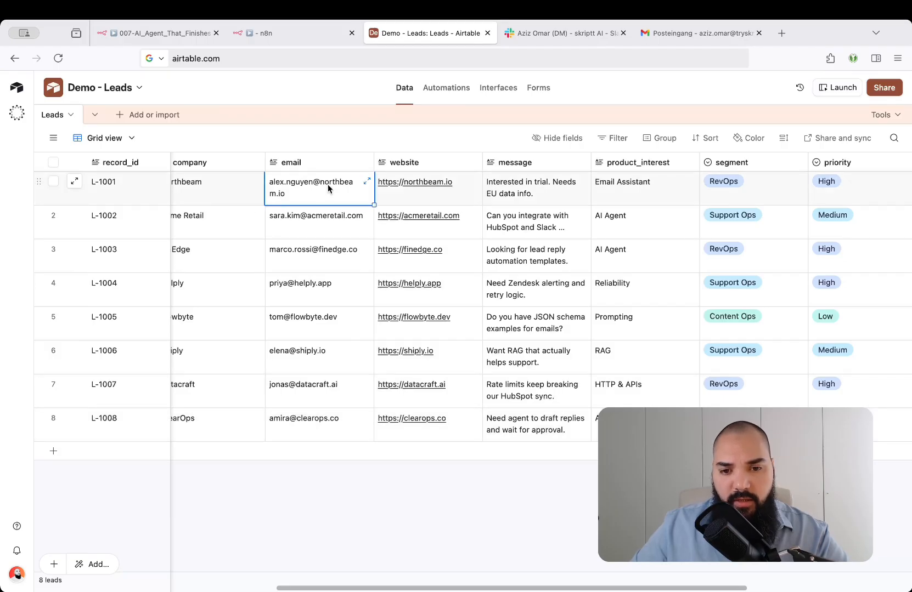
pyautogui.click(509, 193)
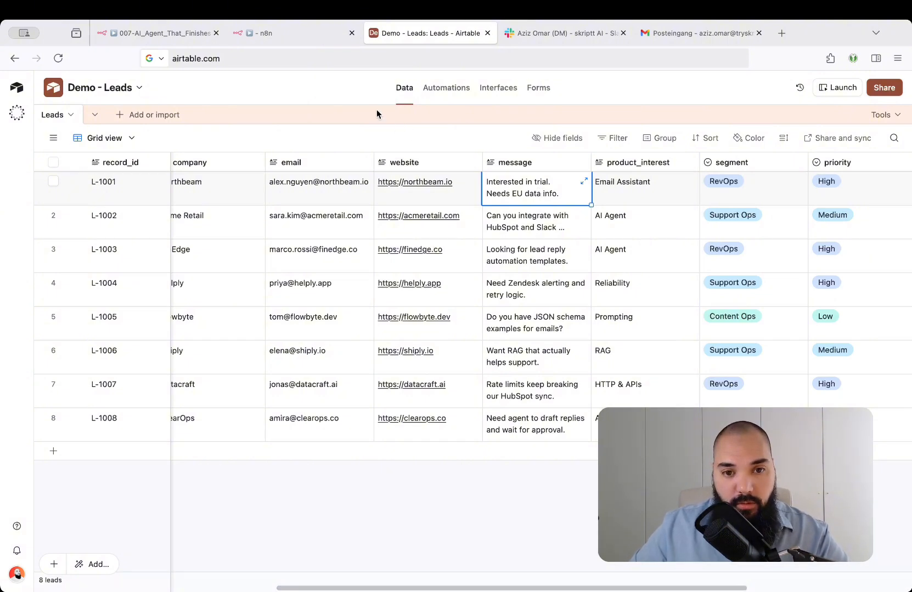
# Switch back to n8n, read the generated email body in the AI Agent's JSON output, and return to the canvas.
pyautogui.click(295, 33)
pyautogui.scroll(-1, 689, 308)
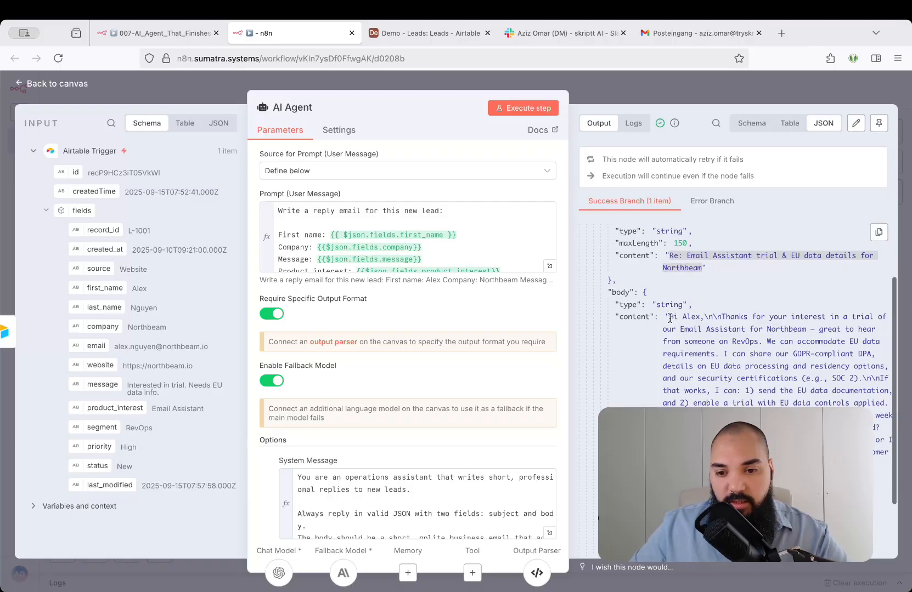
pyautogui.moveTo(668, 317); pyautogui.dragTo(747, 340)
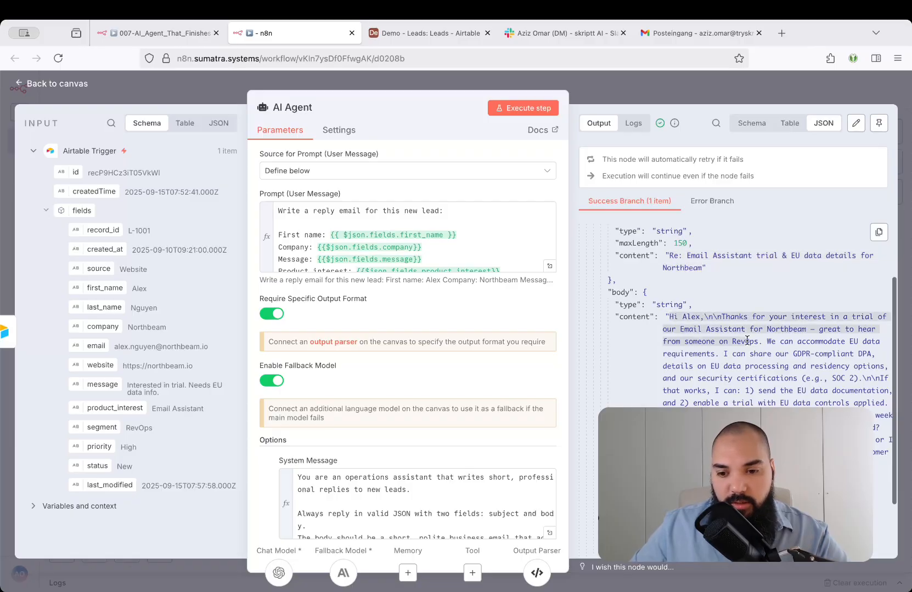
pyautogui.click(747, 340)
pyautogui.scroll(-1, 747, 340)
pyautogui.scroll(-2, 747, 340)
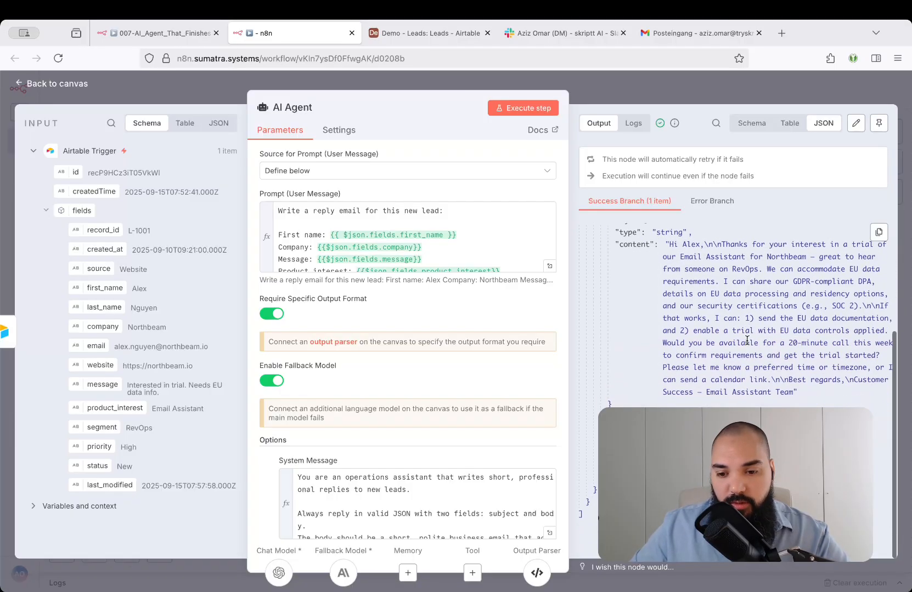
pyautogui.scroll(5, 643, 298)
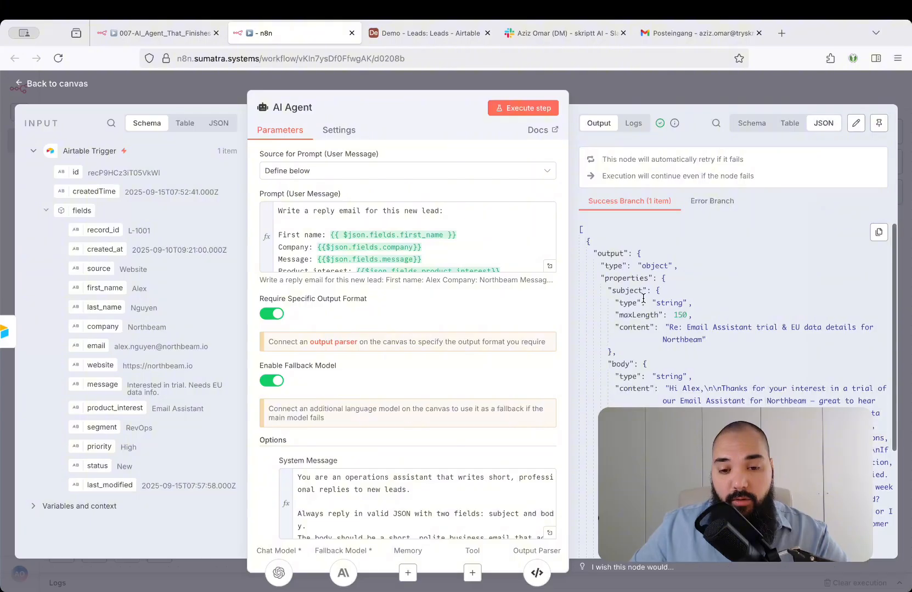
pyautogui.click(610, 87)
pyautogui.click(598, 239)
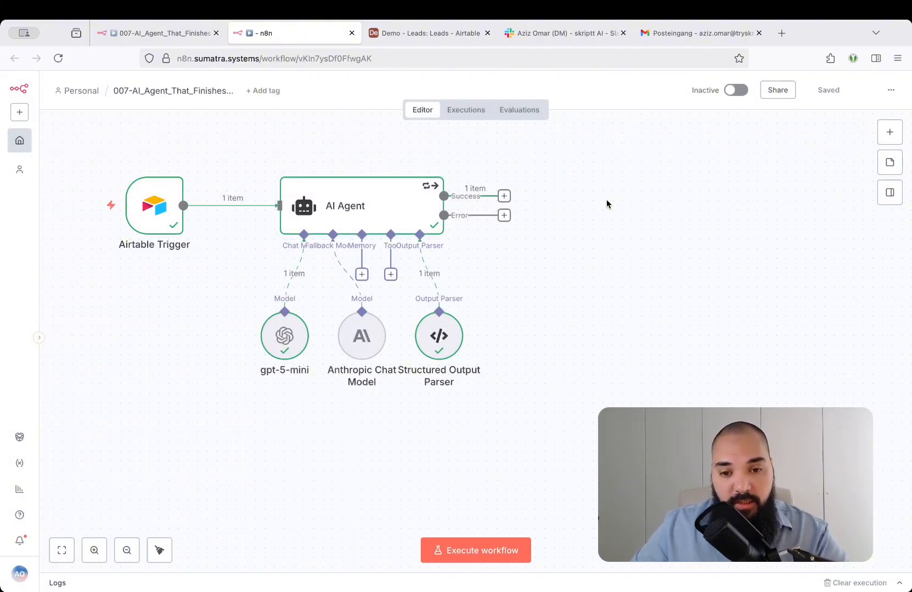
pyautogui.click(503, 196)
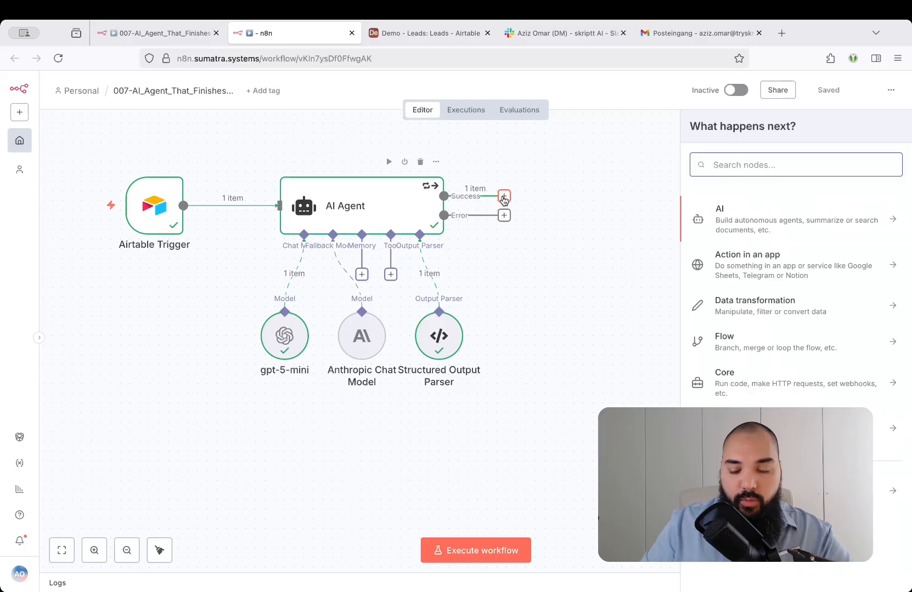
pyautogui.write('if')
pyautogui.press('Return')
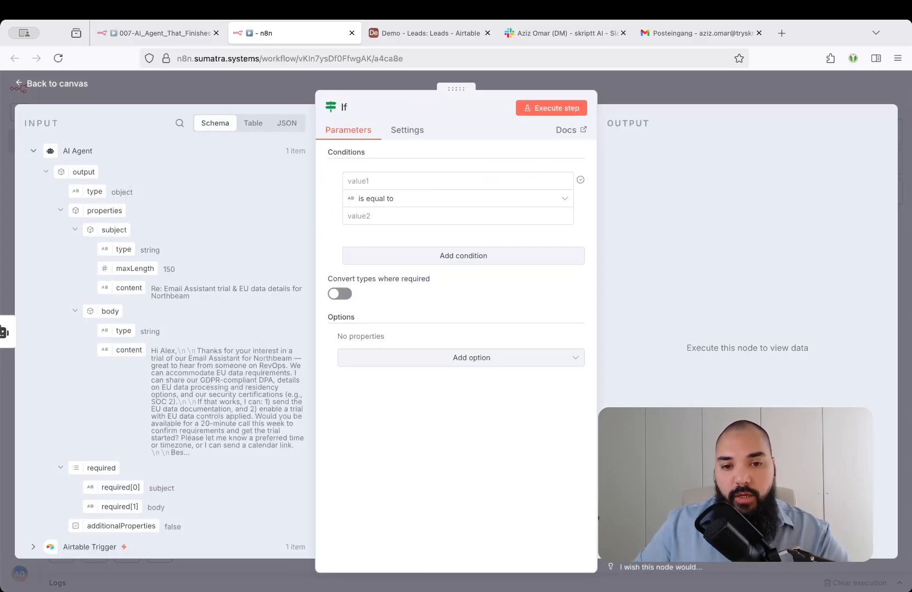
pyautogui.press('Escape')
pyautogui.moveTo(516, 181); pyautogui.dragTo(564, 181)
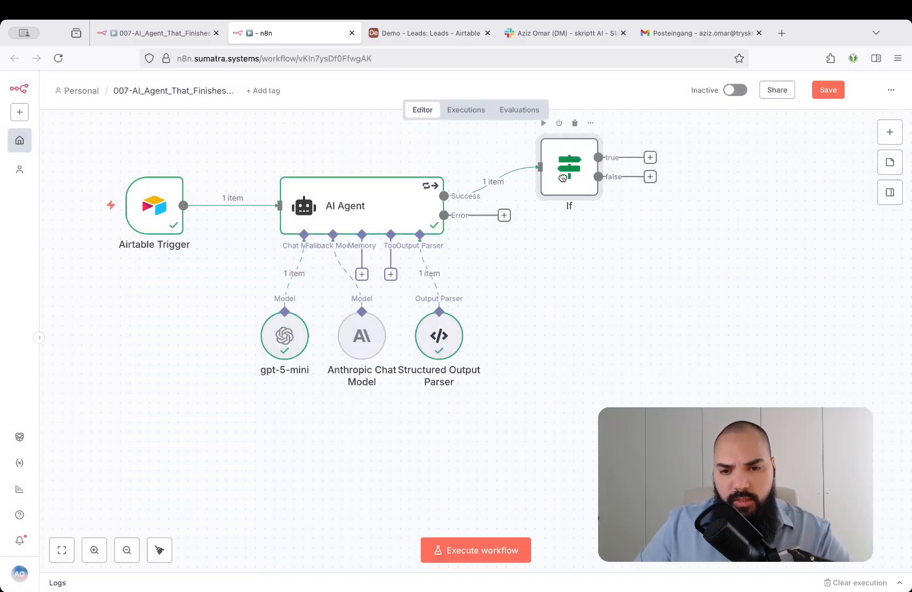
pyautogui.click(574, 123)
# Add an If node to the AI Agent's Success output with the condition that output.properties.subject.content is not empty.
pyautogui.click(503, 196)
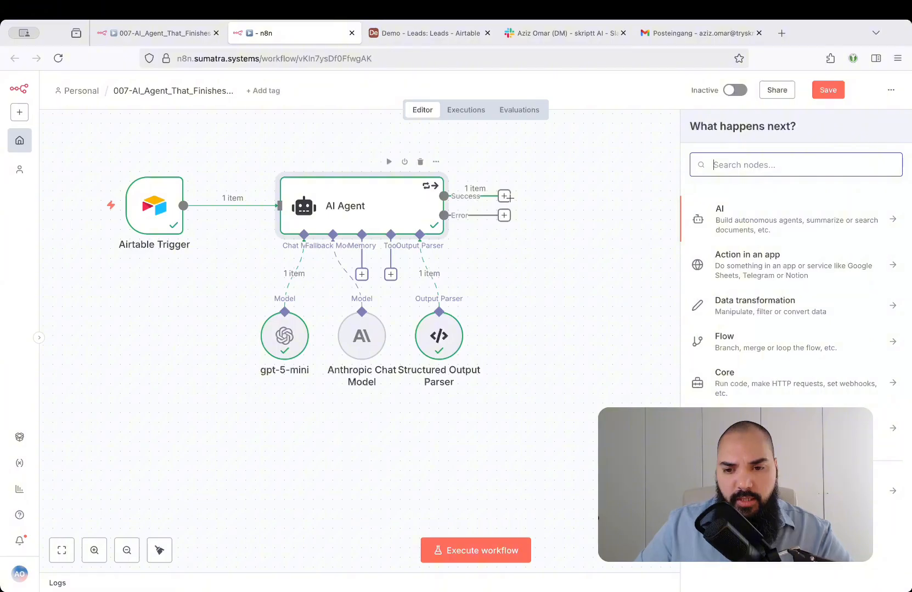
pyautogui.write('if')
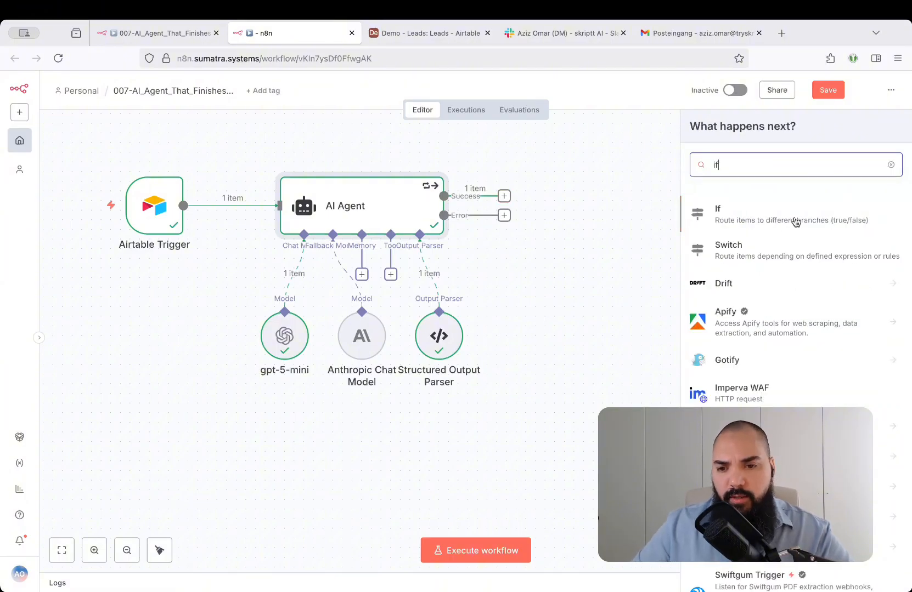
pyautogui.click(763, 222)
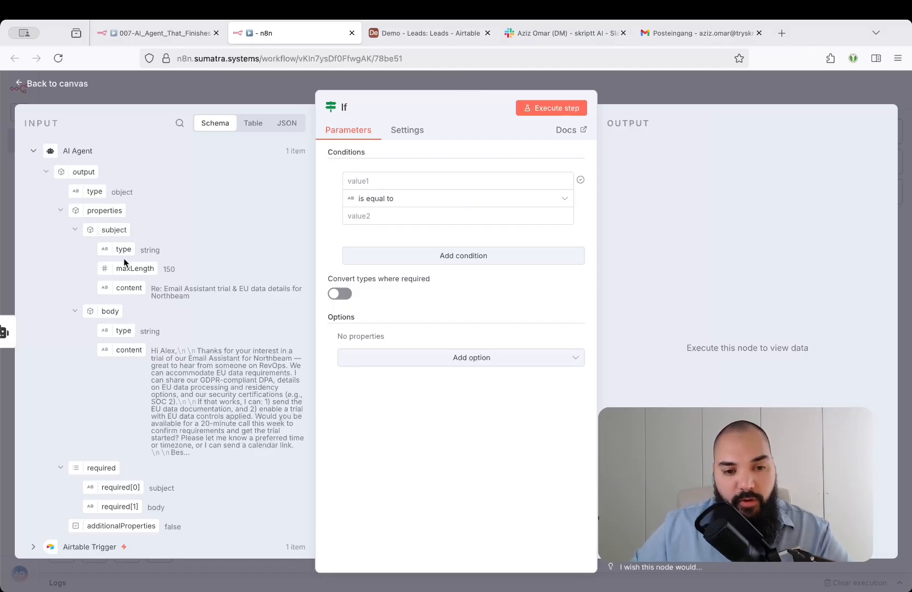
pyautogui.moveTo(130, 288); pyautogui.dragTo(372, 182)
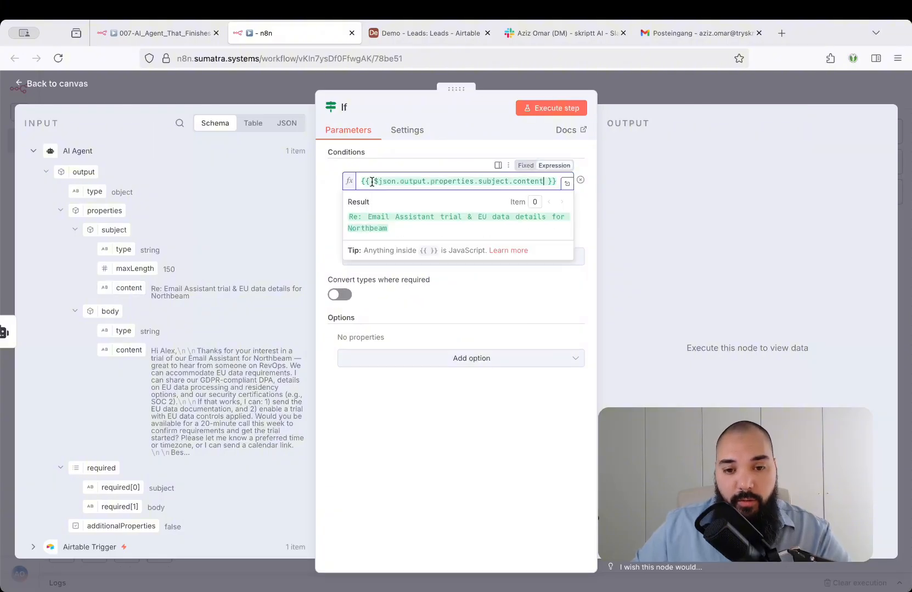
pyautogui.click(390, 200)
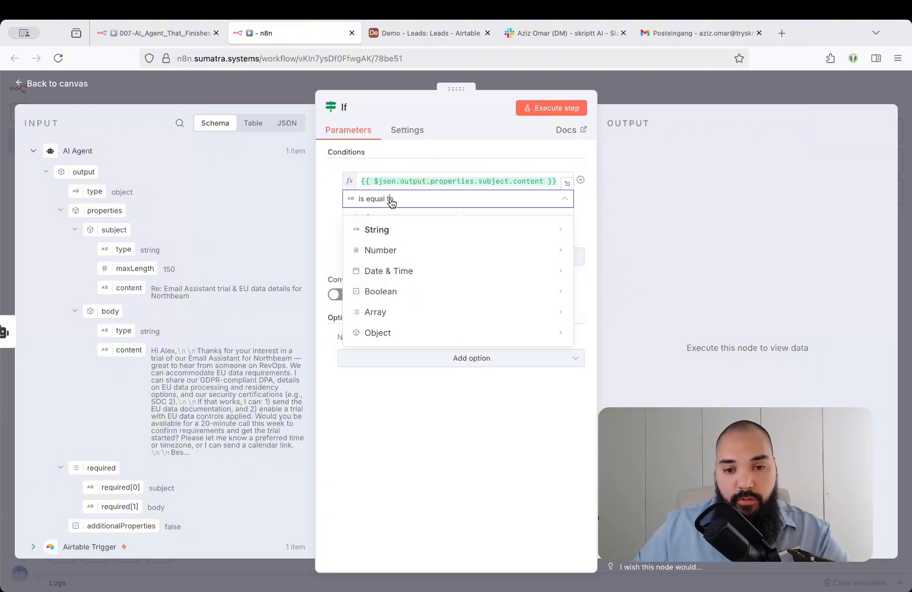
pyautogui.moveTo(393, 233)
pyautogui.click(631, 296)
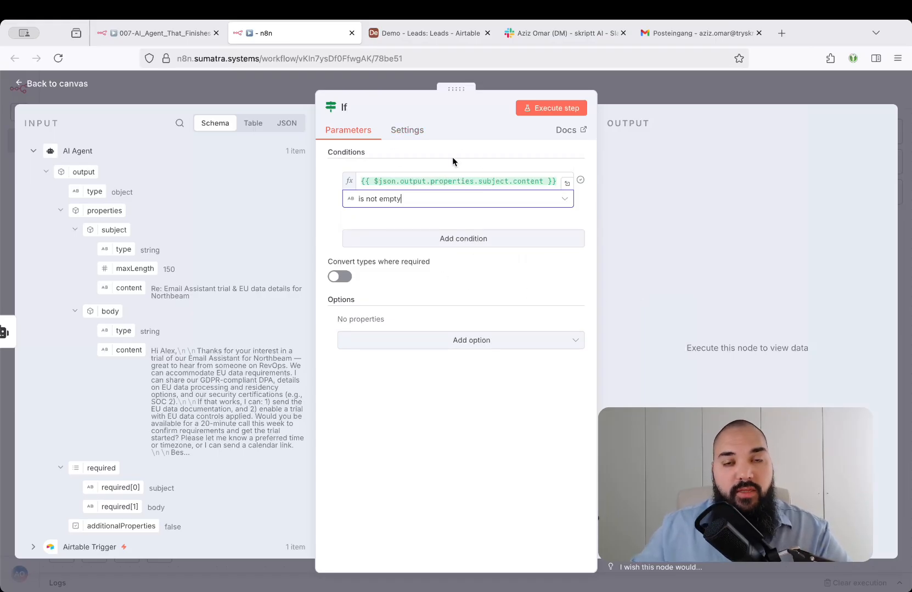
# Add a second AND condition to the If node requiring output.properties.body.content to be not empty.
pyautogui.click(468, 240)
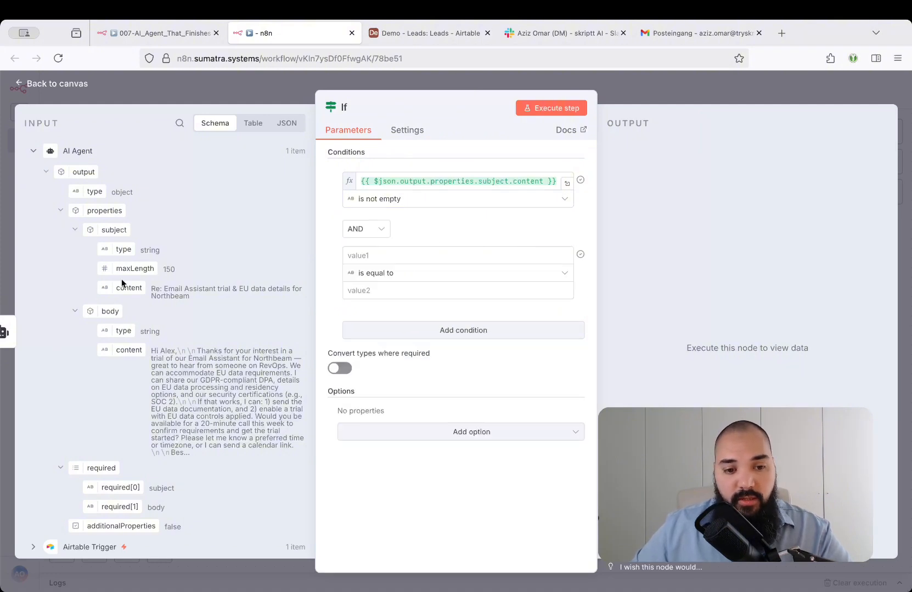
pyautogui.moveTo(130, 352); pyautogui.dragTo(360, 255)
pyautogui.click(464, 228)
pyautogui.click(415, 274)
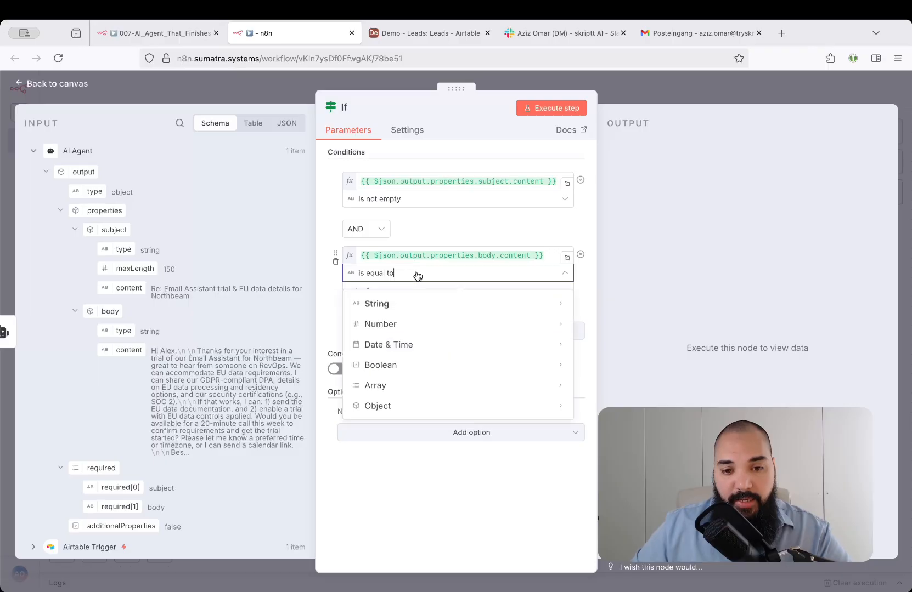
pyautogui.moveTo(417, 315)
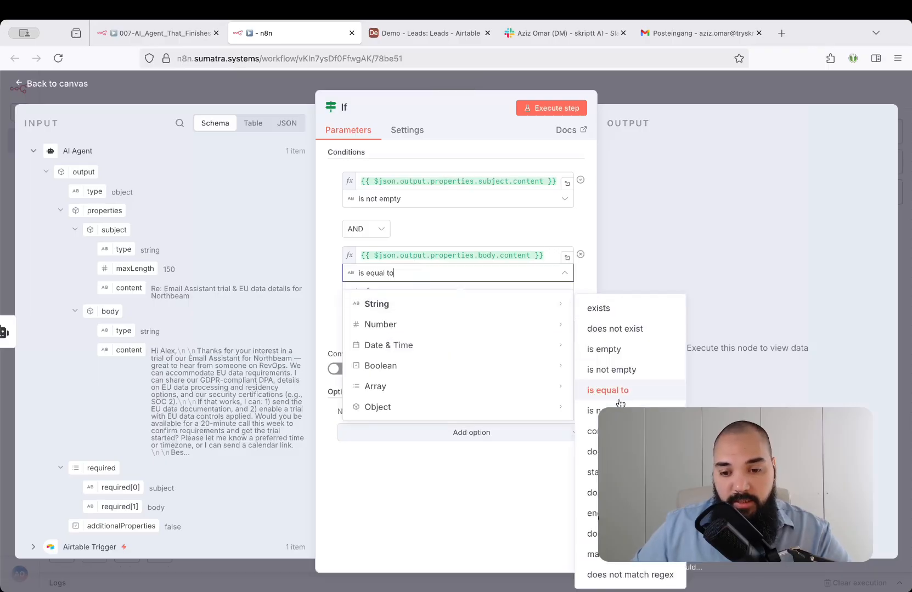
pyautogui.click(614, 370)
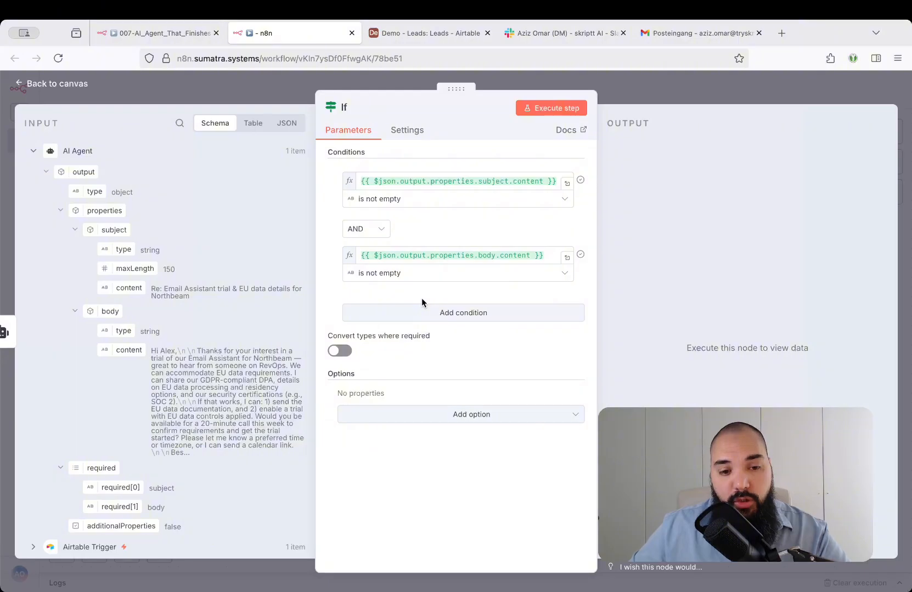
# Add a third AND condition with {{ $json.output.properties.subject.content.length }} as its first value, and check the expression's result in the expression editor.
pyautogui.moveTo(152, 290); pyautogui.dragTo(196, 295)
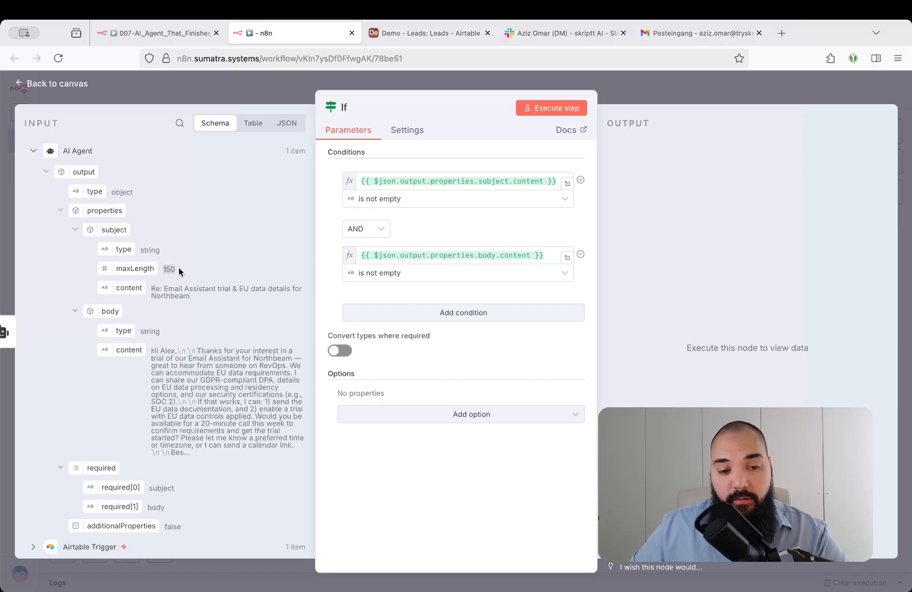
pyautogui.click(448, 316)
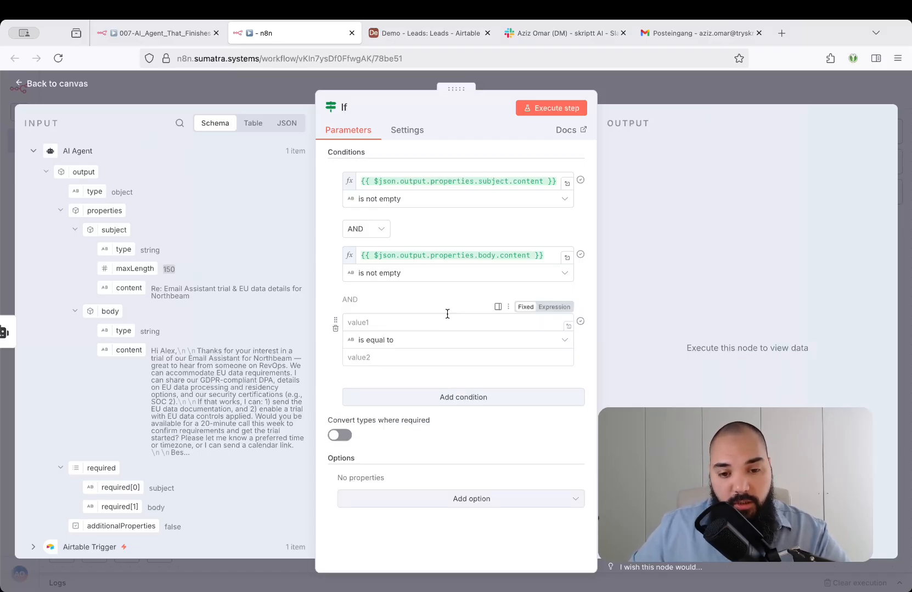
pyautogui.moveTo(128, 288); pyautogui.dragTo(385, 322)
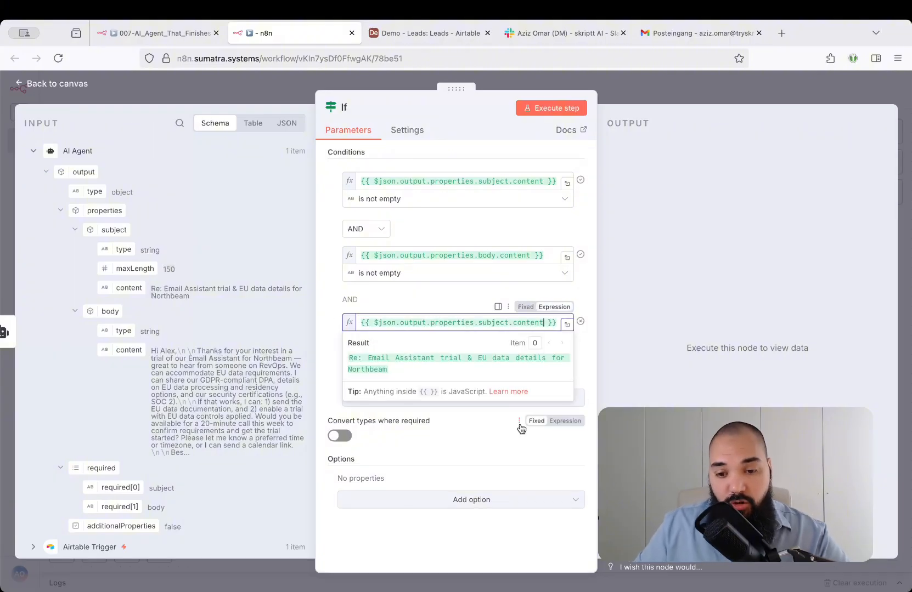
pyautogui.write('.')
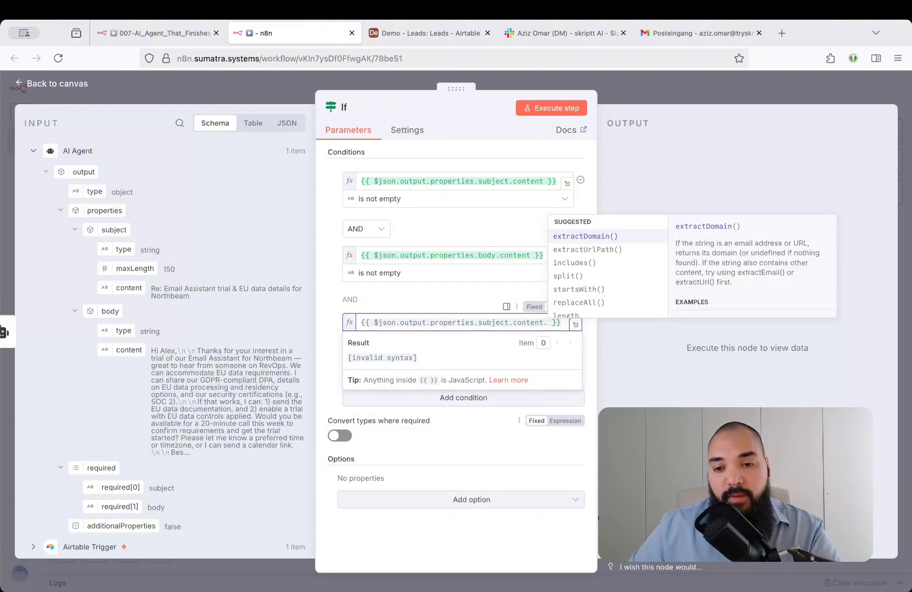
pyautogui.write('le')
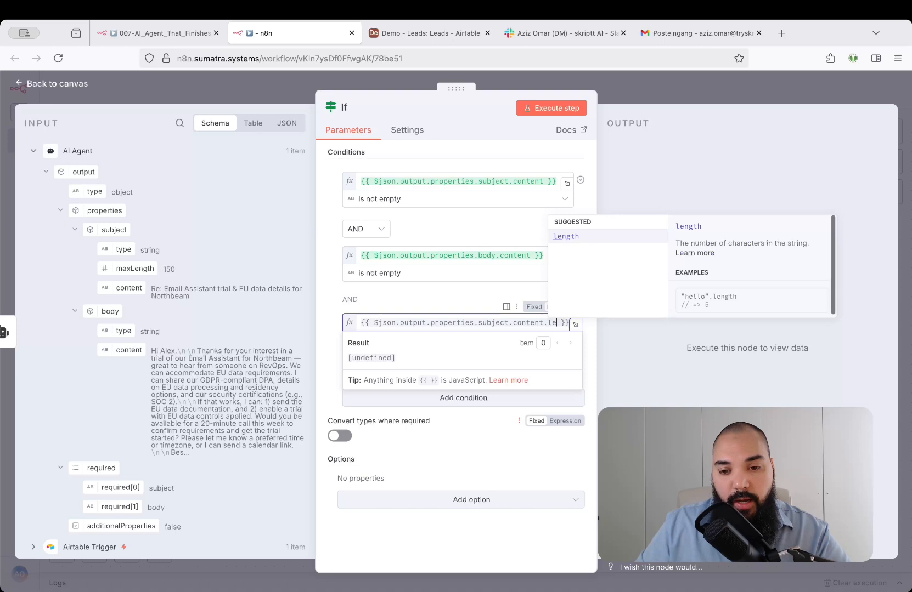
pyautogui.click(578, 237)
pyautogui.click(438, 294)
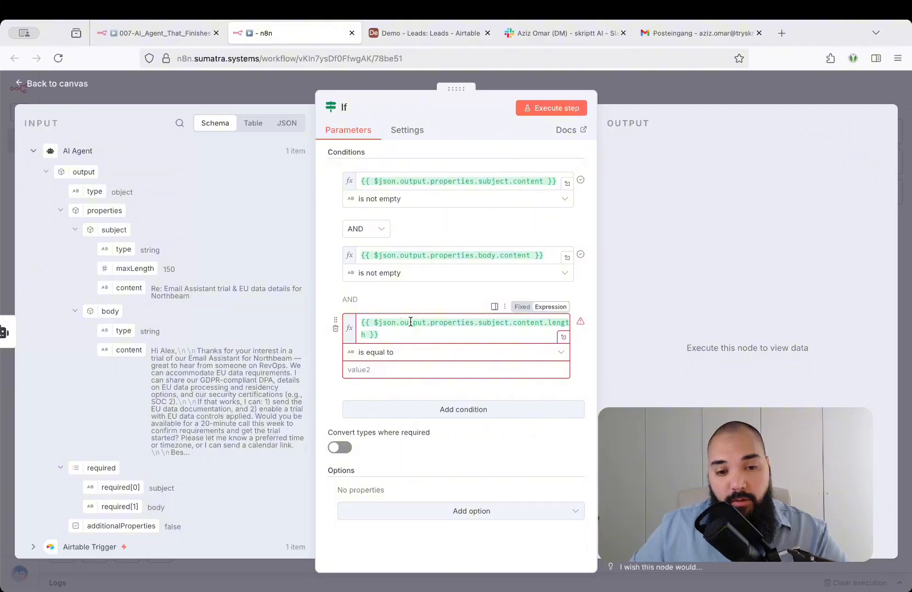
pyautogui.moveTo(151, 290); pyautogui.dragTo(236, 293)
pyautogui.click(238, 292)
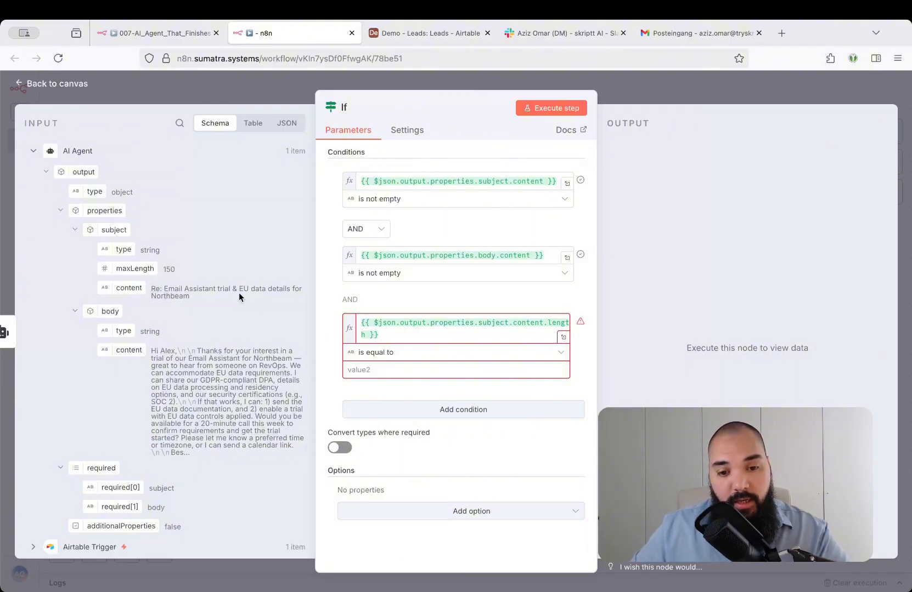
pyautogui.click(563, 337)
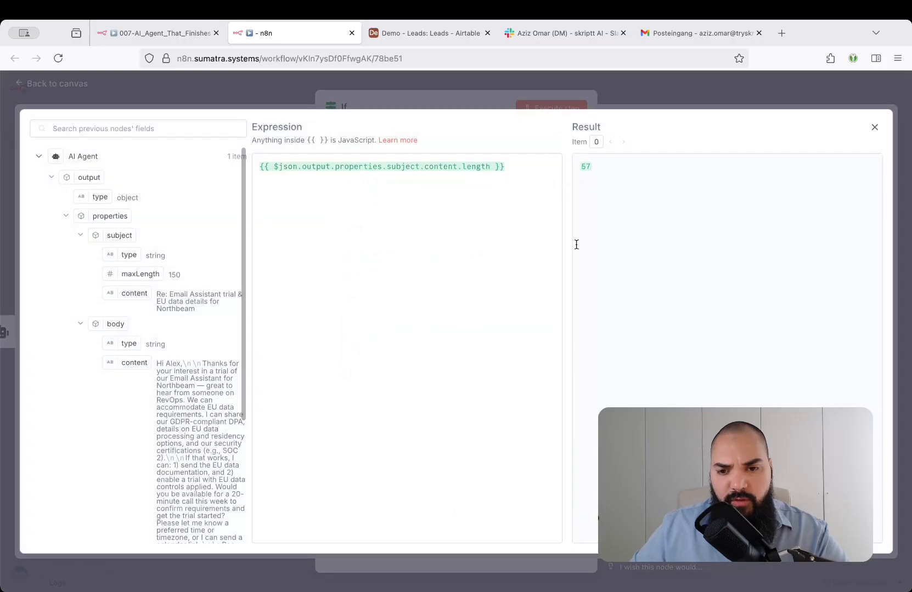
pyautogui.click(469, 94)
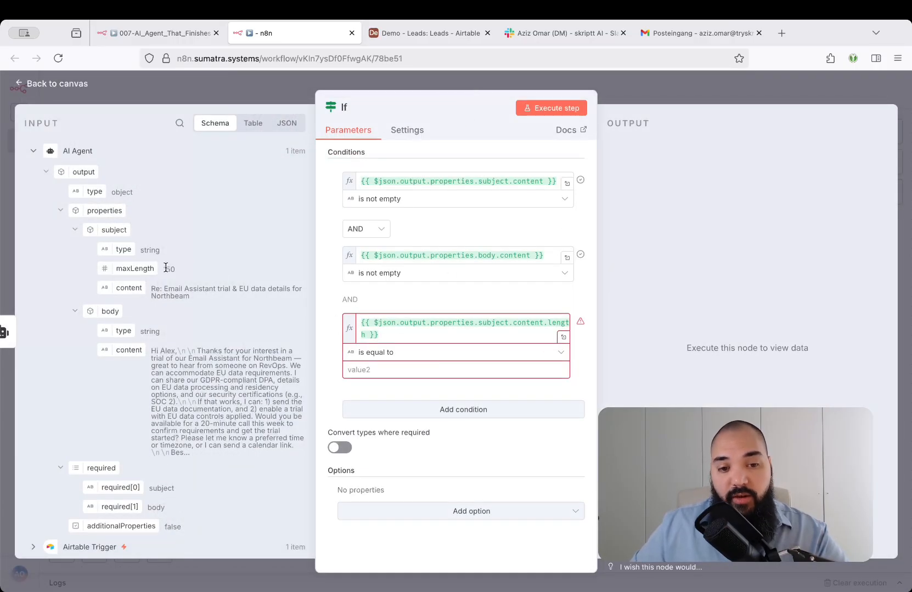
# Set the subject length condition to the number comparison is less than or equal to the subject's maxLength, and return to the canvas.
pyautogui.click(412, 354)
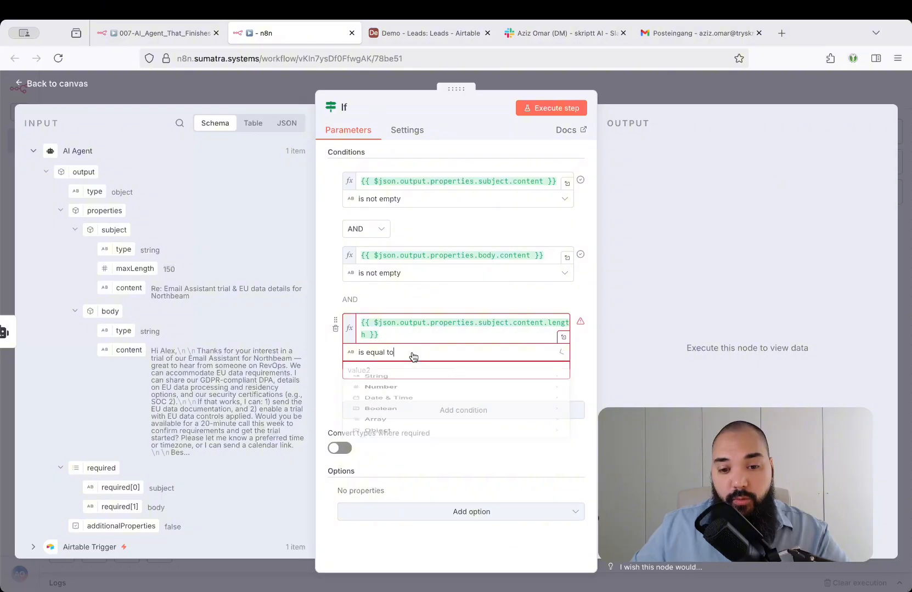
pyautogui.moveTo(412, 406)
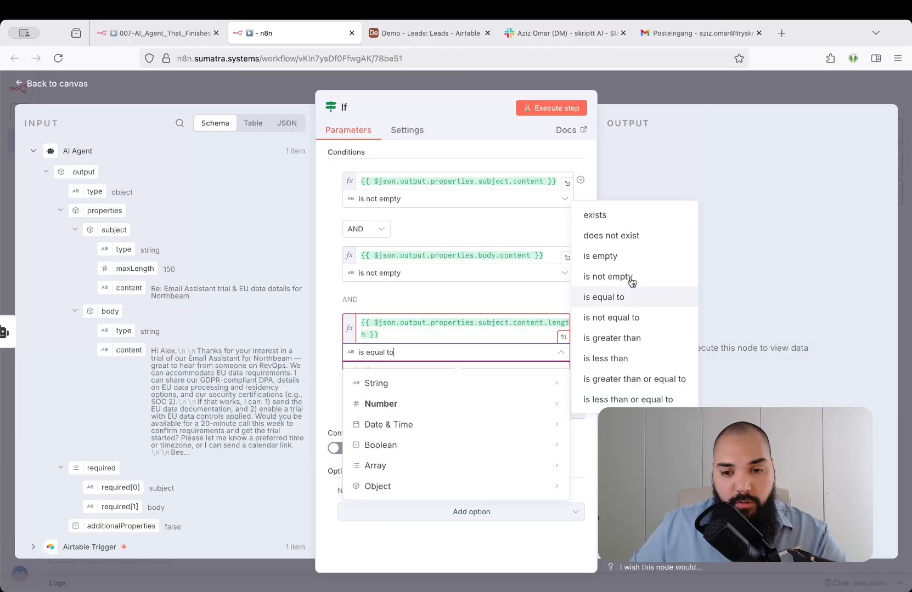
pyautogui.click(632, 398)
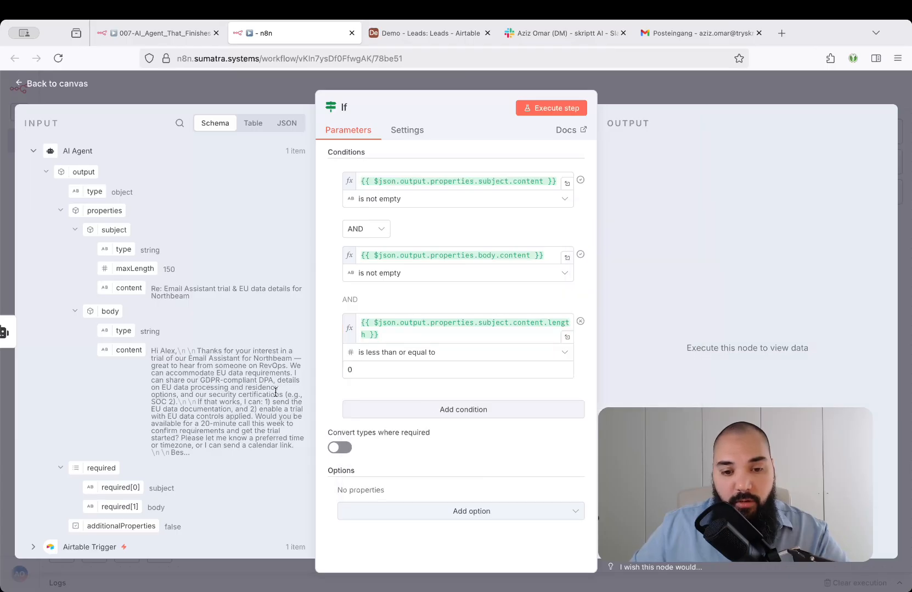
pyautogui.click(347, 366)
pyautogui.moveTo(136, 268); pyautogui.dragTo(408, 378)
pyautogui.click(322, 356)
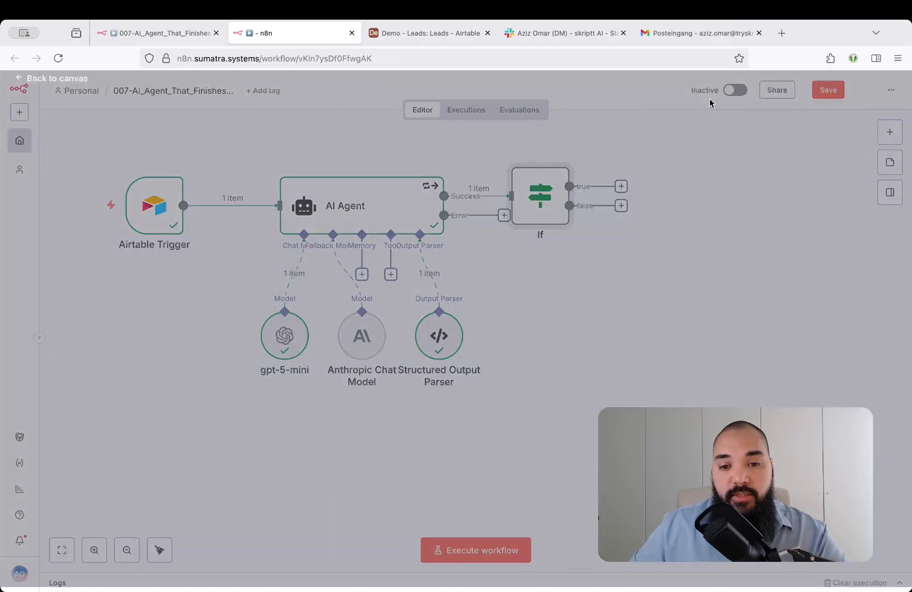
# Reposition the If node further right and higher than the AI Agent, keeping it connected to the Success output.
pyautogui.click(710, 103)
pyautogui.scroll(3, 676, 236)
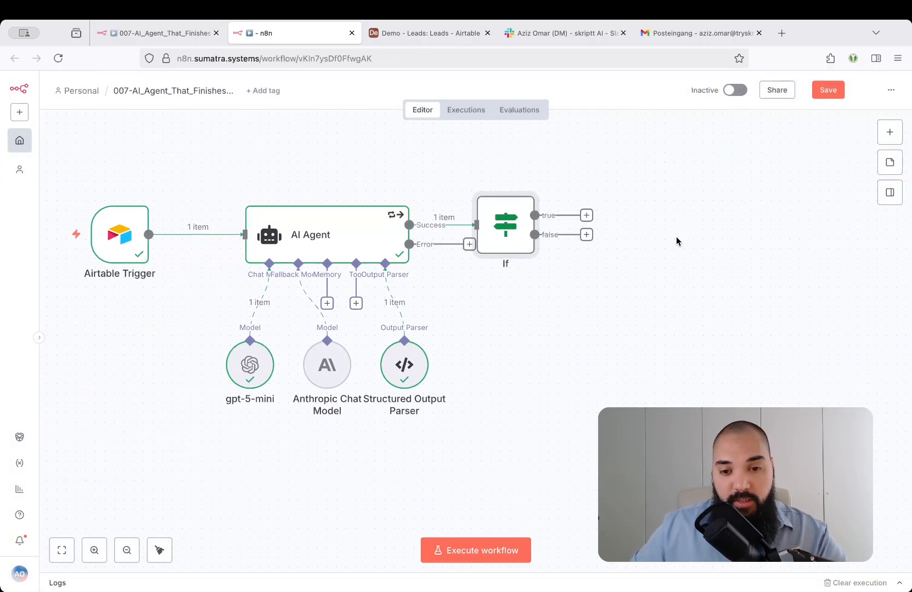
pyautogui.moveTo(505, 230); pyautogui.dragTo(563, 192)
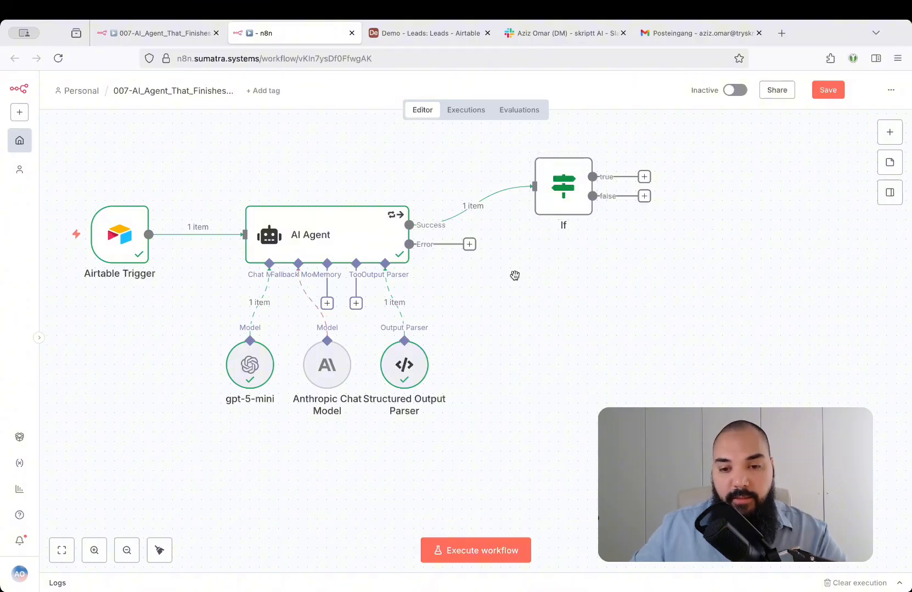
# Rename the If node to Meets Criteria and save the workflow.
pyautogui.click(550, 207)
pyautogui.hotkey('ctrl', 's')
pyautogui.press('F2')
pyautogui.write('Meets ')
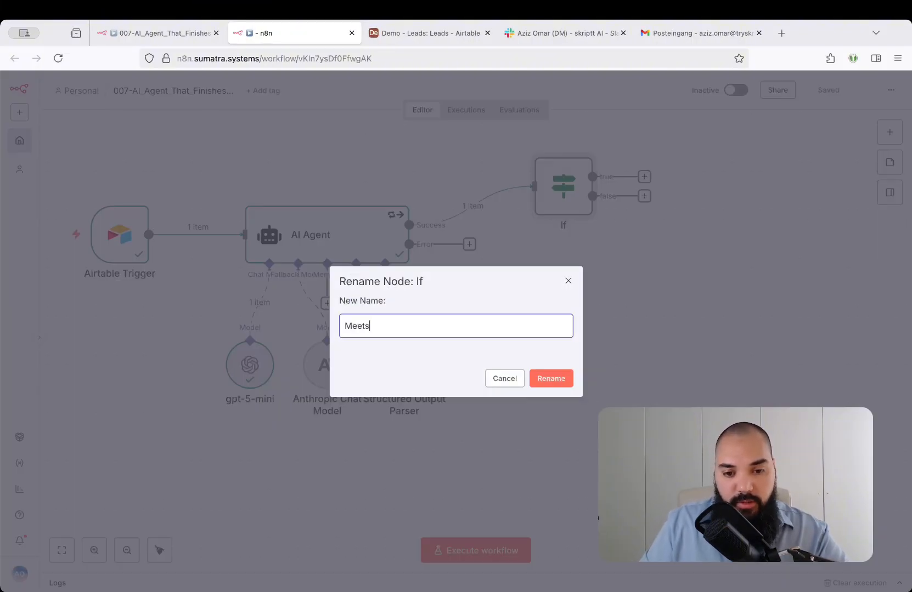
pyautogui.write('Criteria')
pyautogui.press('Return')
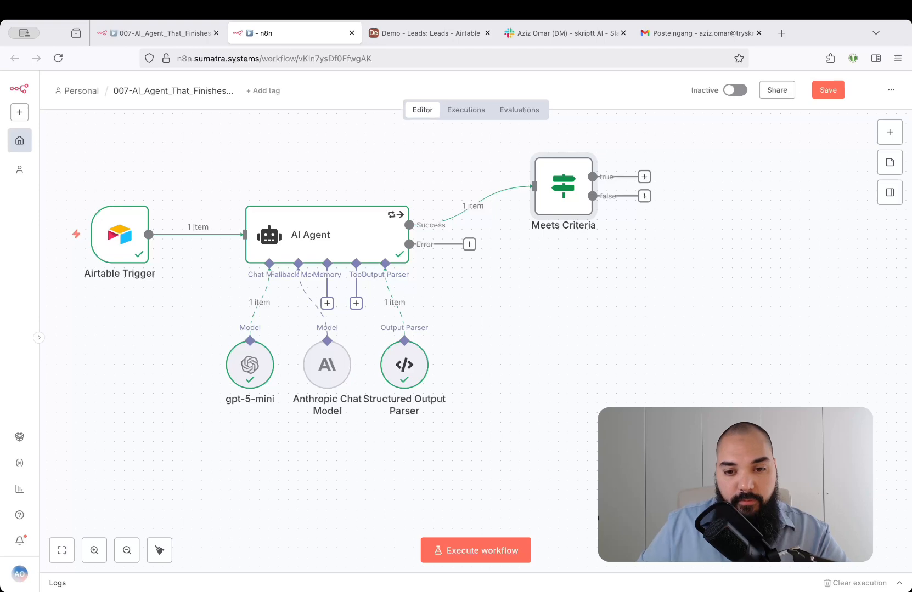
pyautogui.click(644, 336)
pyautogui.hotkey('ctrl', 's')
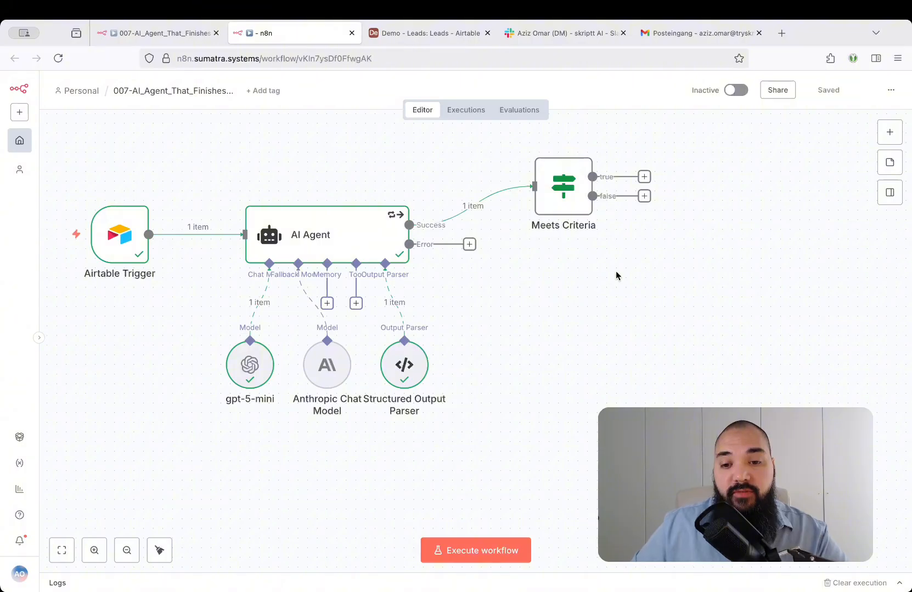
# Add a human-in-the-loop Slack node with Send and Wait for Response to the Meets Criteria true output, and select the recipient user.
pyautogui.click(644, 176)
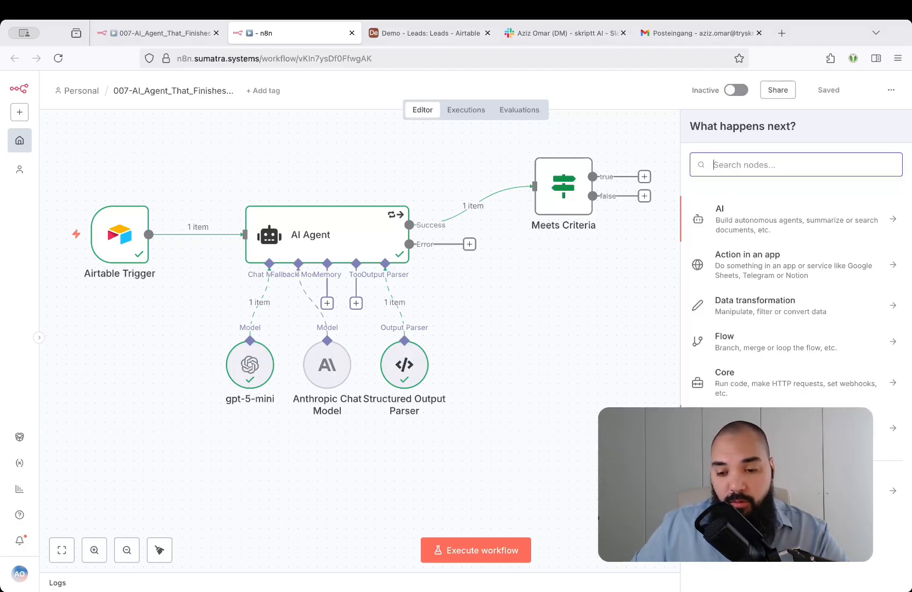
pyautogui.click(746, 428)
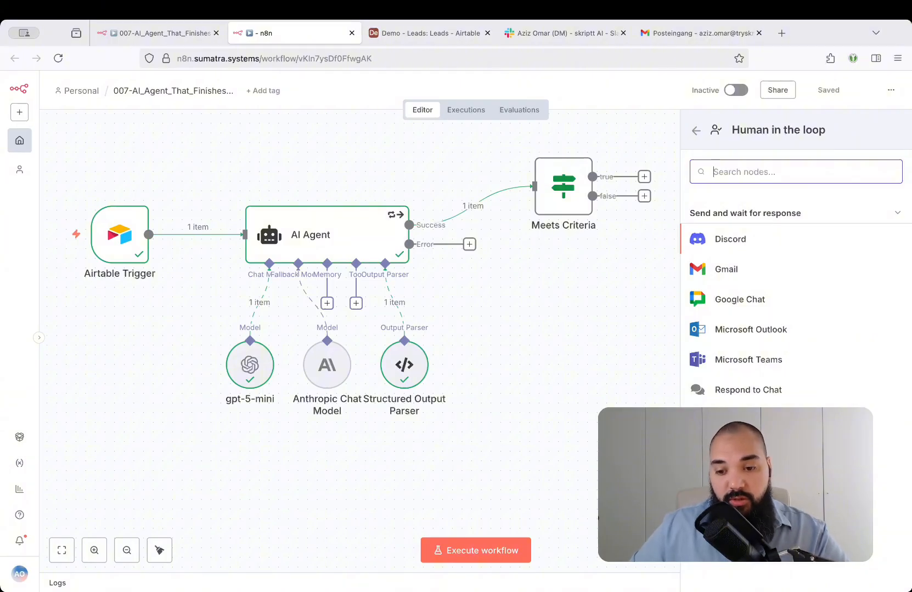
pyautogui.click(727, 450)
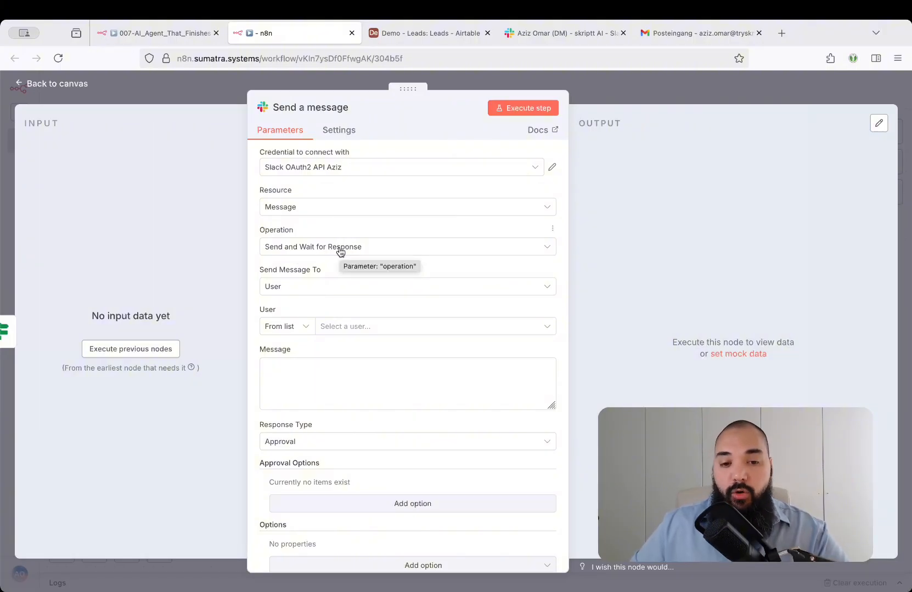
pyautogui.click(652, 92)
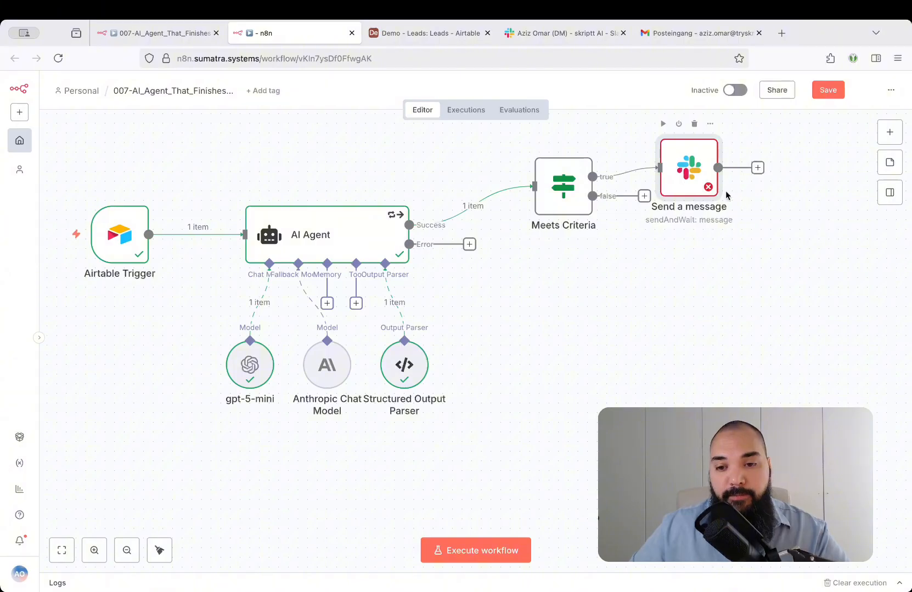
# Start the Slack node's message with the line "Here's a new lead:" and execute the previous nodes to load its input data.
pyautogui.scroll(3, 817, 219)
pyautogui.hscroll(2, 817, 219)
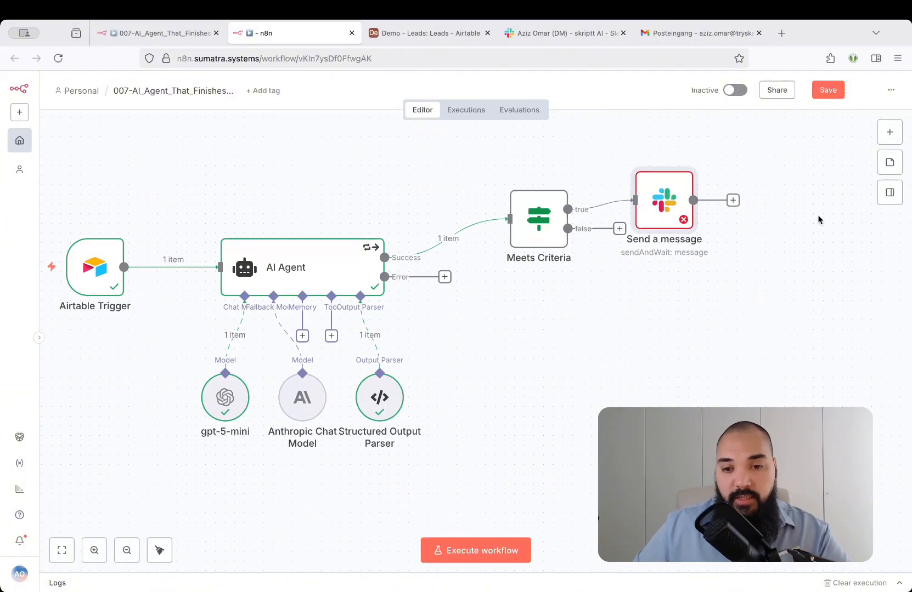
pyautogui.doubleClick(664, 215)
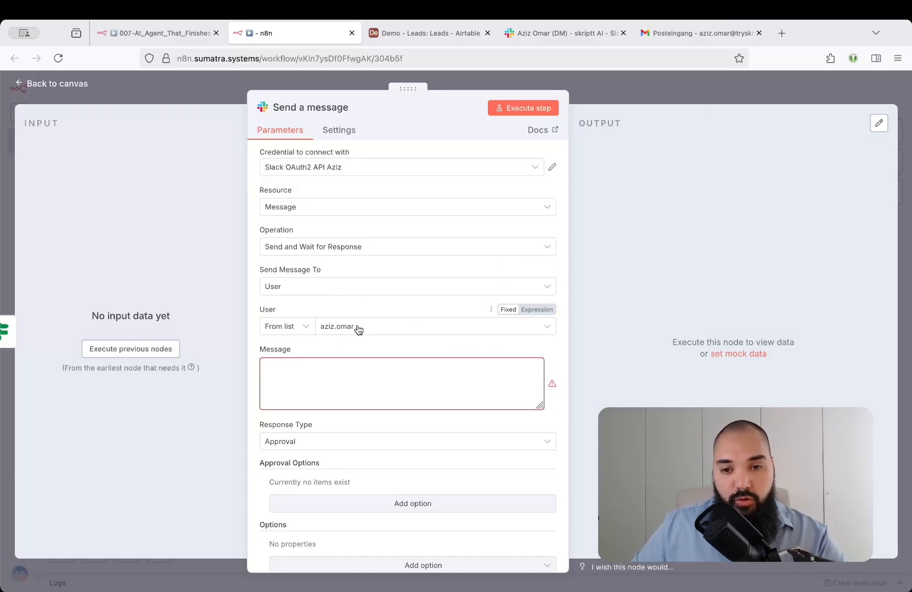
pyautogui.click(436, 375)
pyautogui.write('Here')
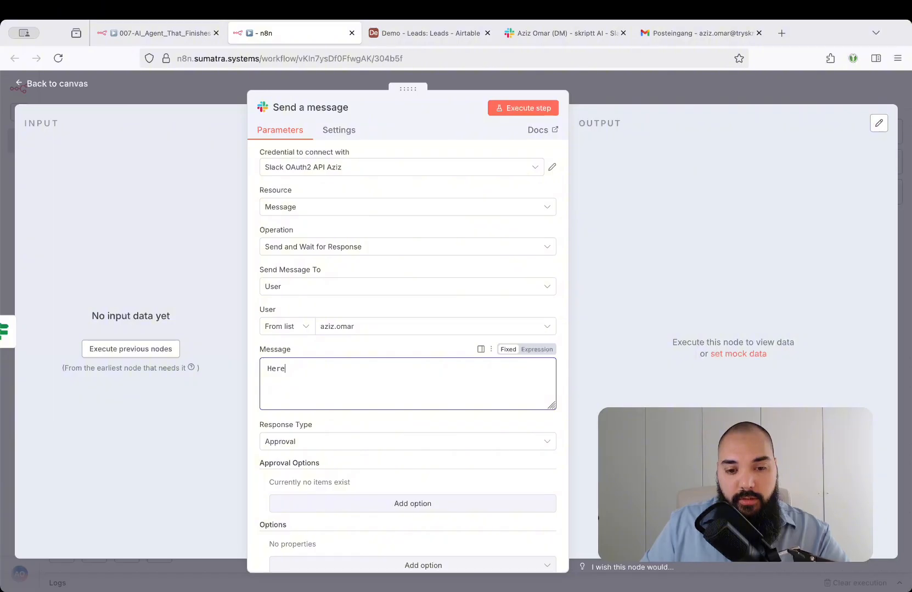
pyautogui.write("'s a new lead:")
pyautogui.press('Return')
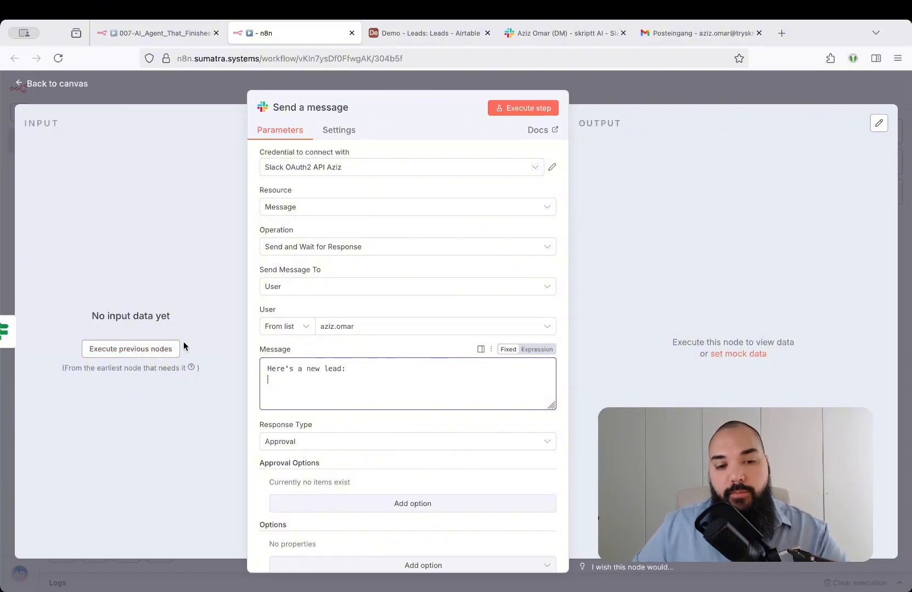
pyautogui.click(123, 355)
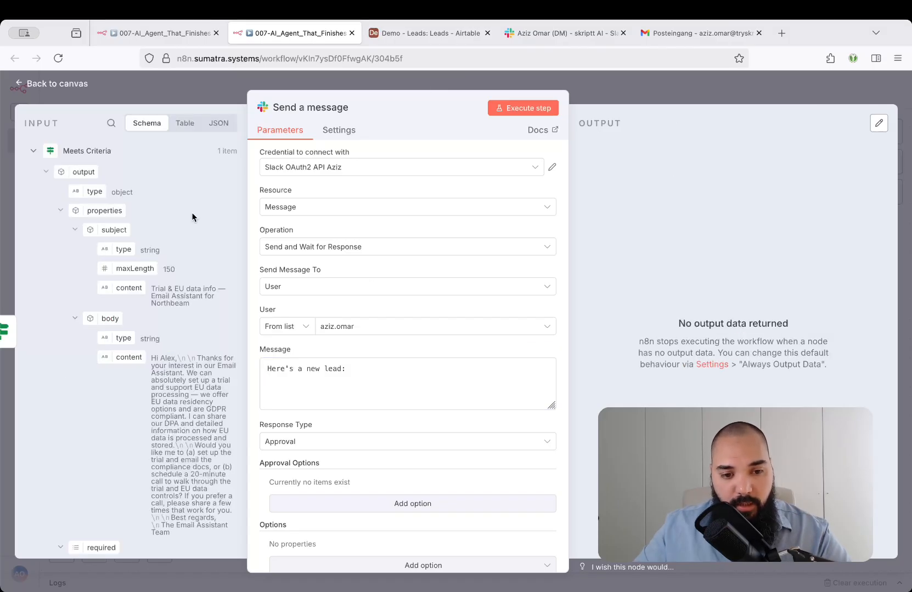
# Add Subject: and Body: lines to the Slack message with the subject.content and body.content expressions, and check the rendered result in the expression editor.
pyautogui.click(401, 387)
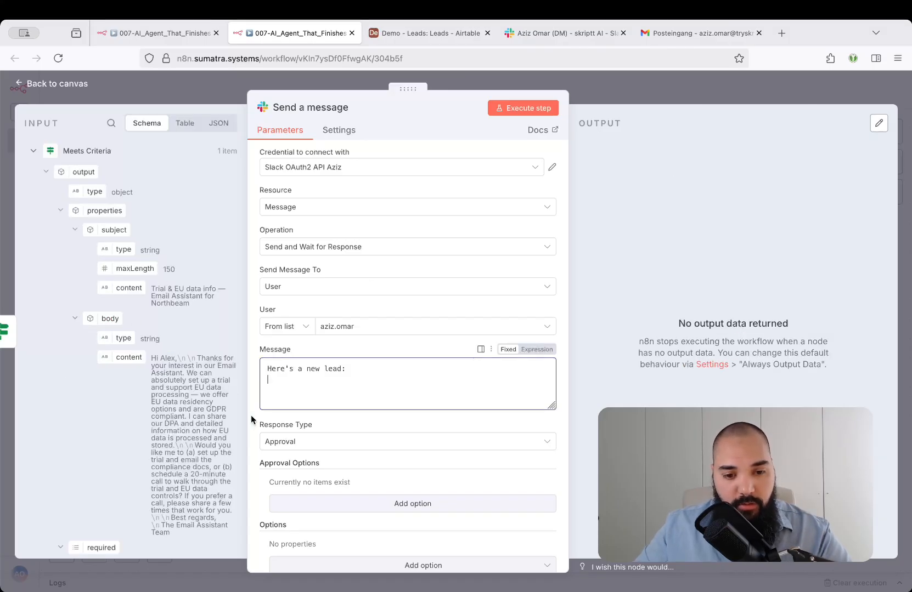
pyautogui.write('Subject:')
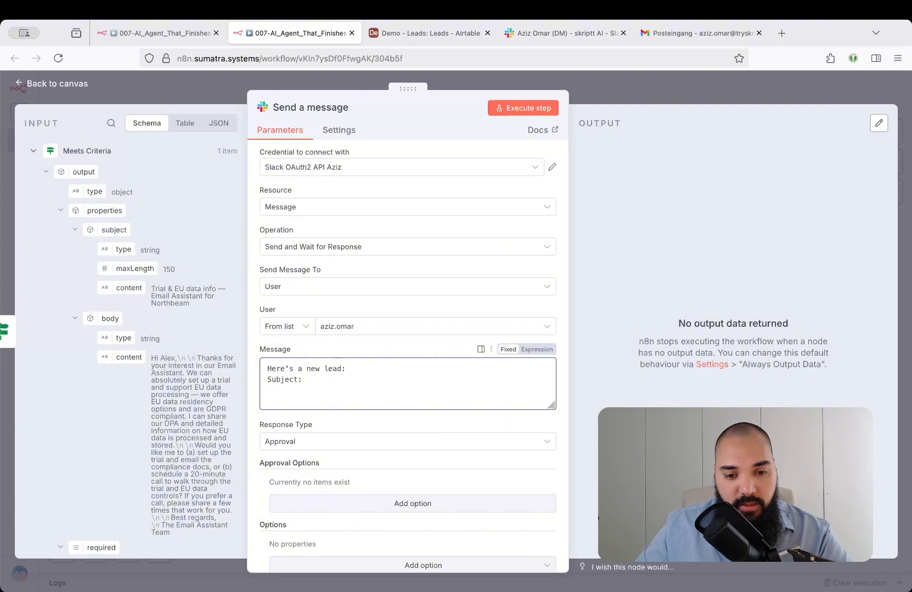
pyautogui.moveTo(128, 290); pyautogui.dragTo(380, 382)
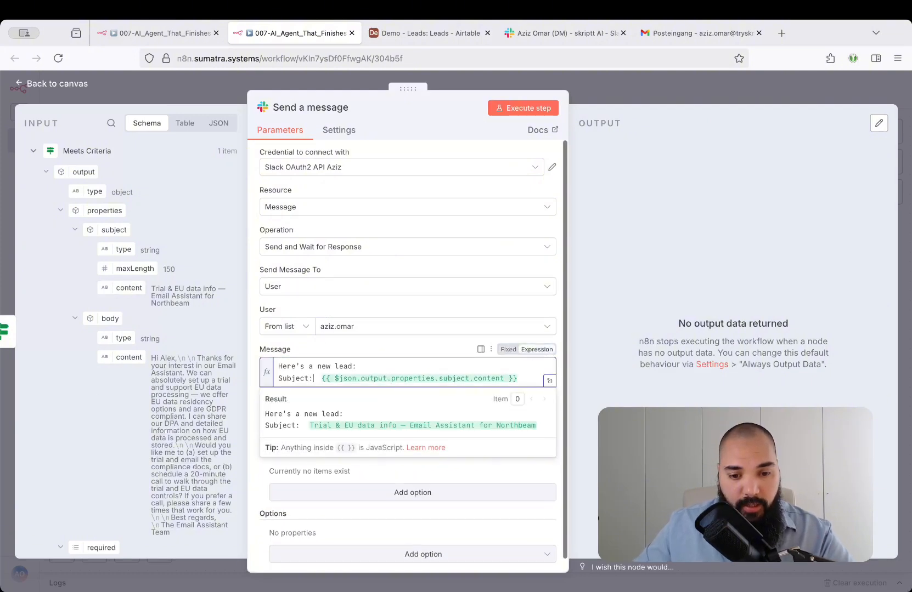
pyautogui.press('Return')
pyautogui.write('Body:')
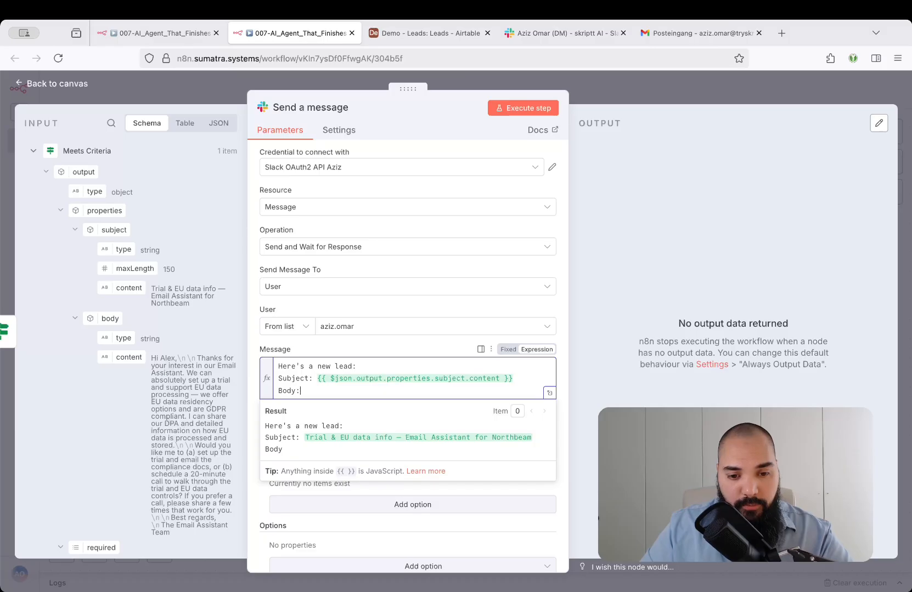
pyautogui.press('Return')
pyautogui.moveTo(135, 357); pyautogui.dragTo(296, 407)
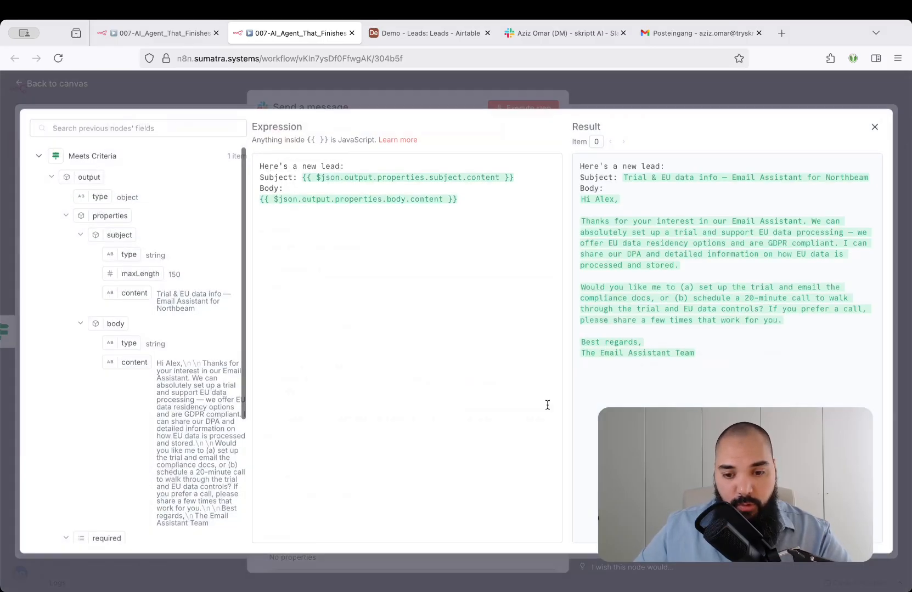
pyautogui.click(549, 404)
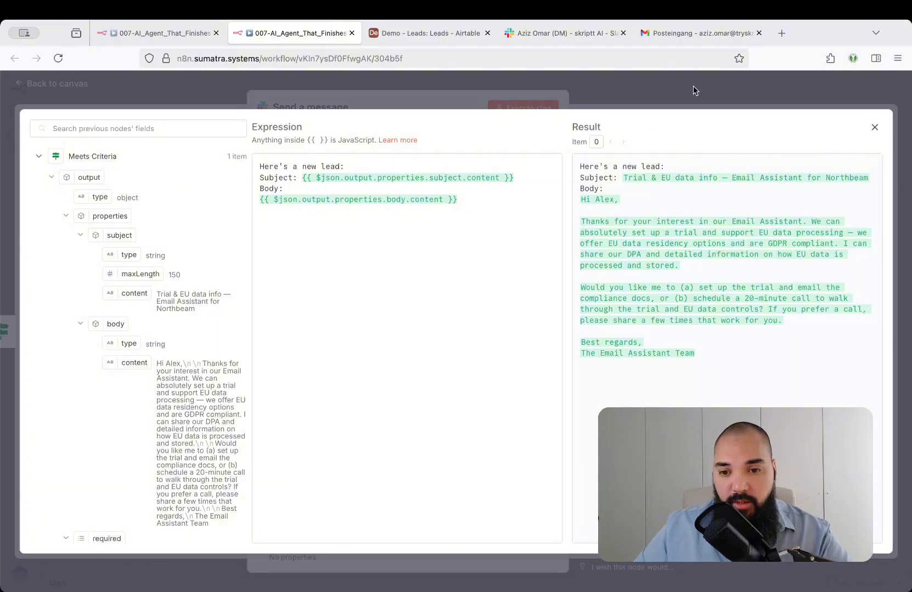
pyautogui.click(596, 97)
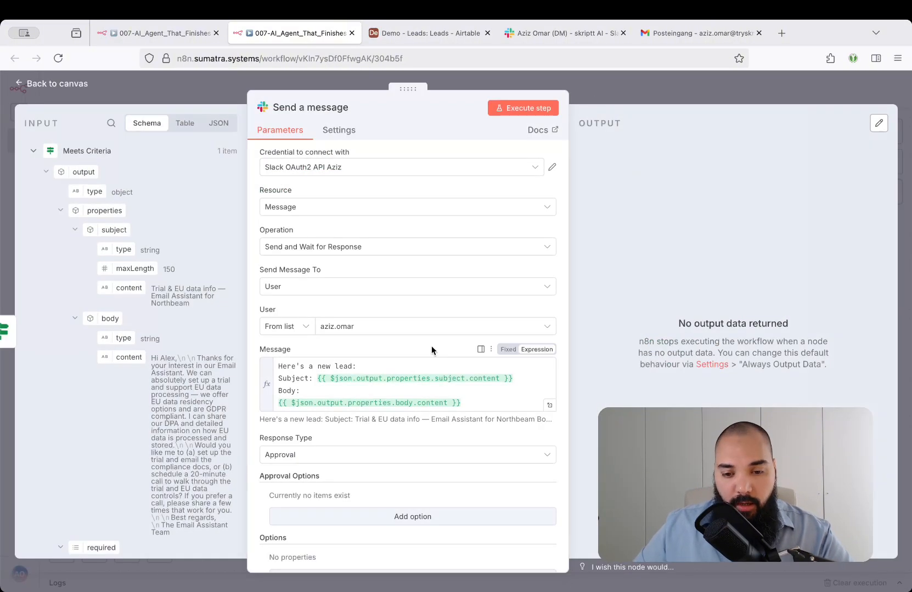
# Keep the Slack node's response type as Approval and add an approval option of type Approve and Disapprove.
pyautogui.scroll(-1, 431, 346)
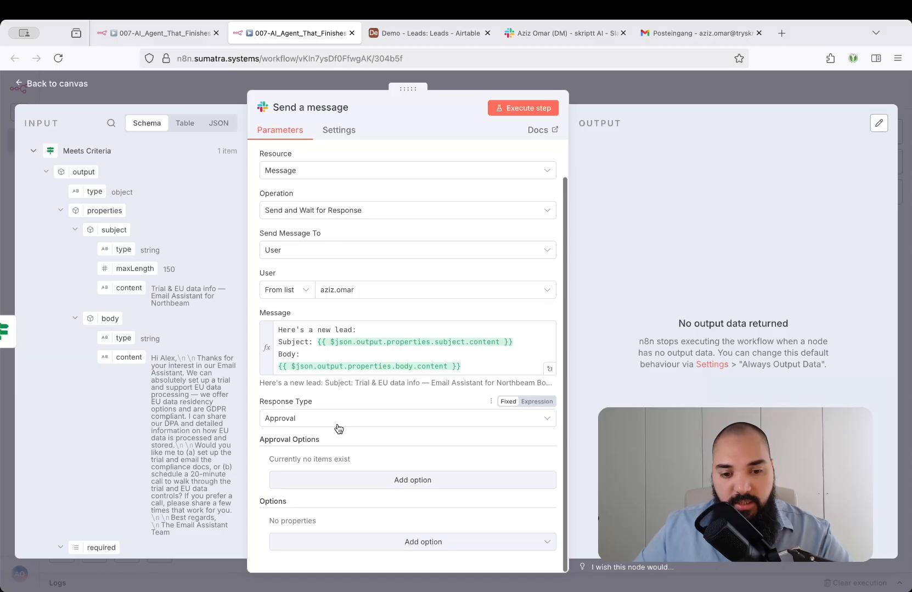
pyautogui.click(389, 423)
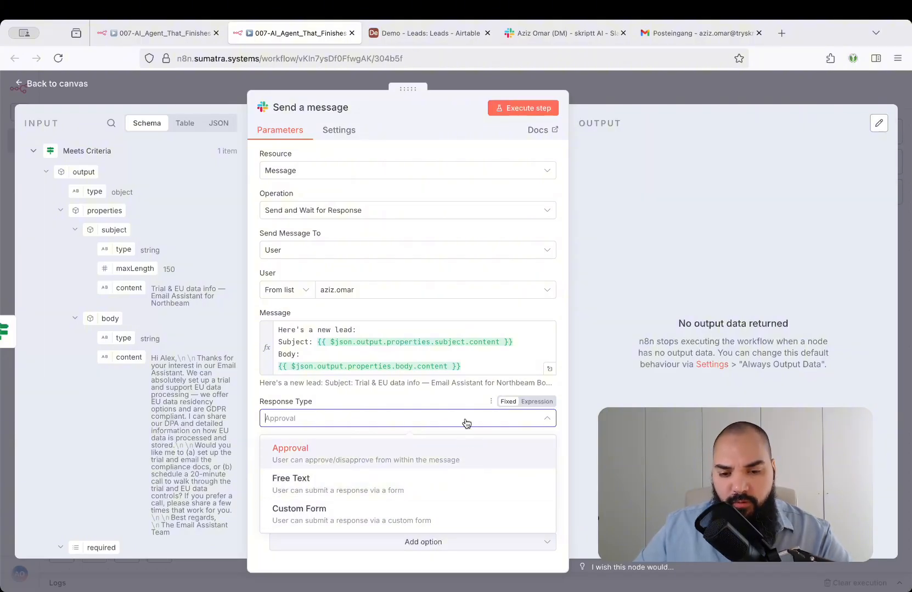
pyautogui.click(451, 392)
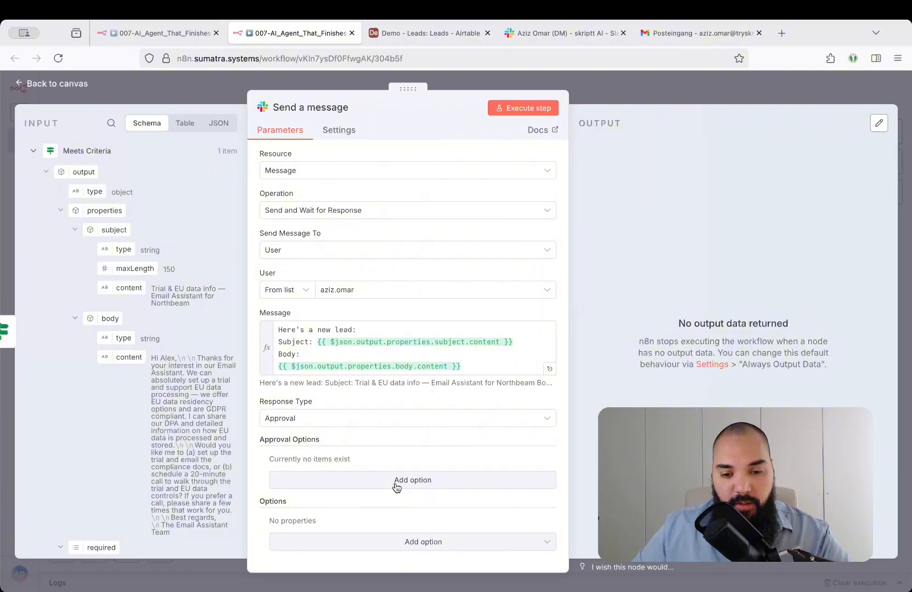
pyautogui.click(443, 485)
pyautogui.scroll(-2, 415, 343)
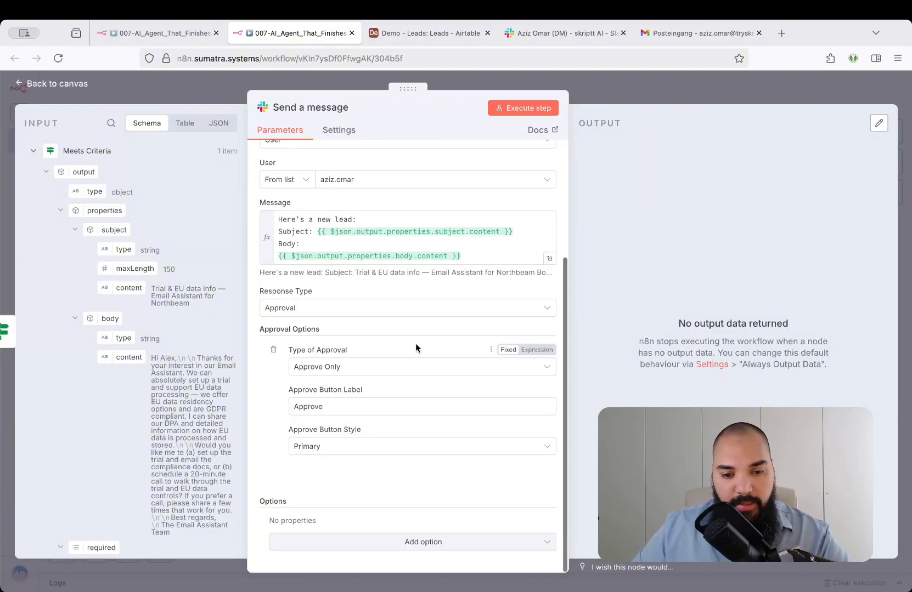
pyautogui.click(340, 366)
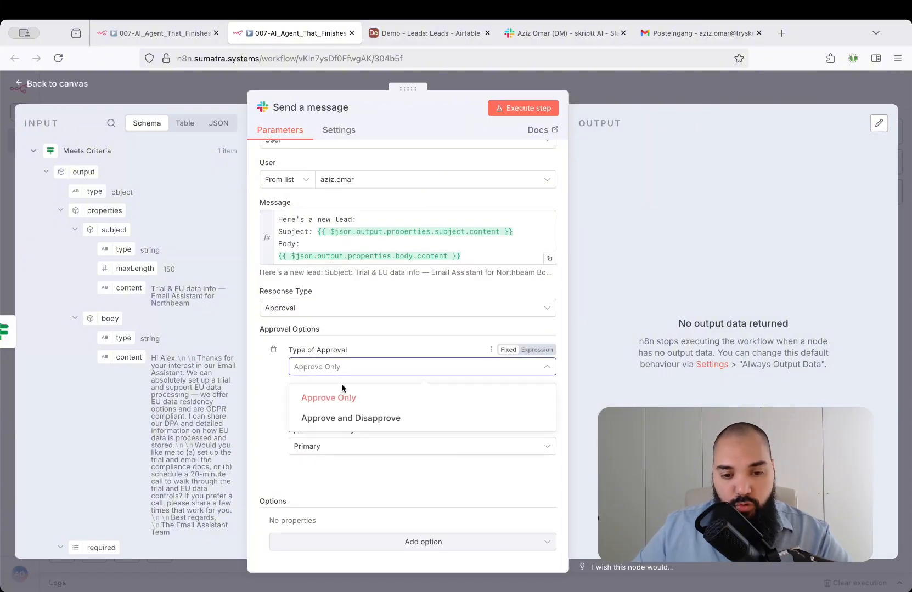
pyautogui.click(413, 420)
pyautogui.scroll(-2, 413, 420)
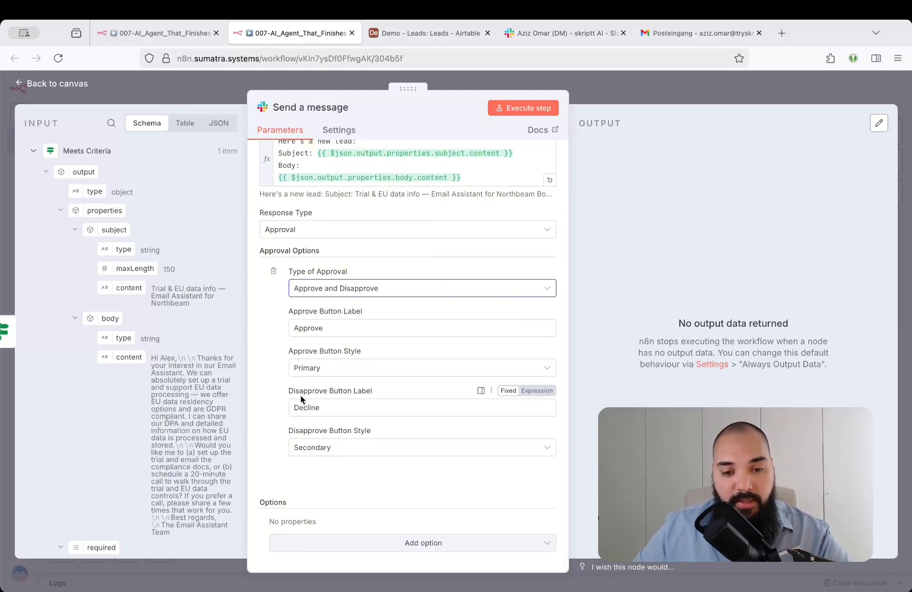
# Choose the Primary style for the Approve button, review the approval settings and return to the canvas.
pyautogui.click(334, 371)
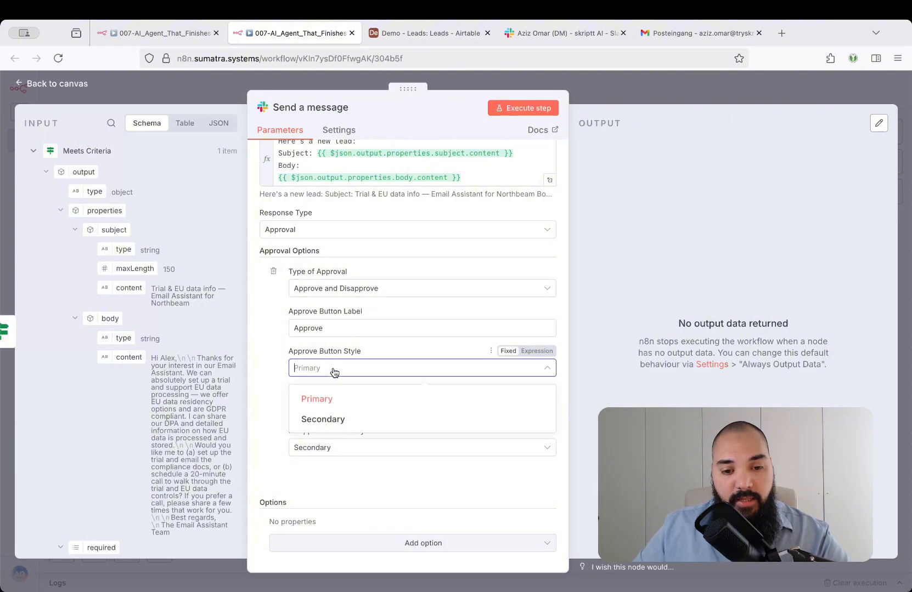
pyautogui.click(332, 399)
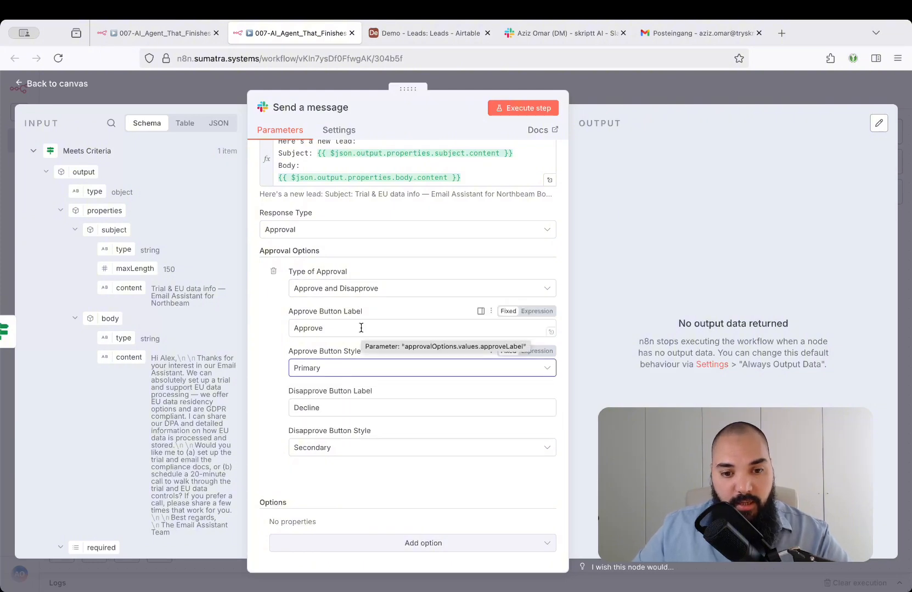
pyautogui.click(269, 330)
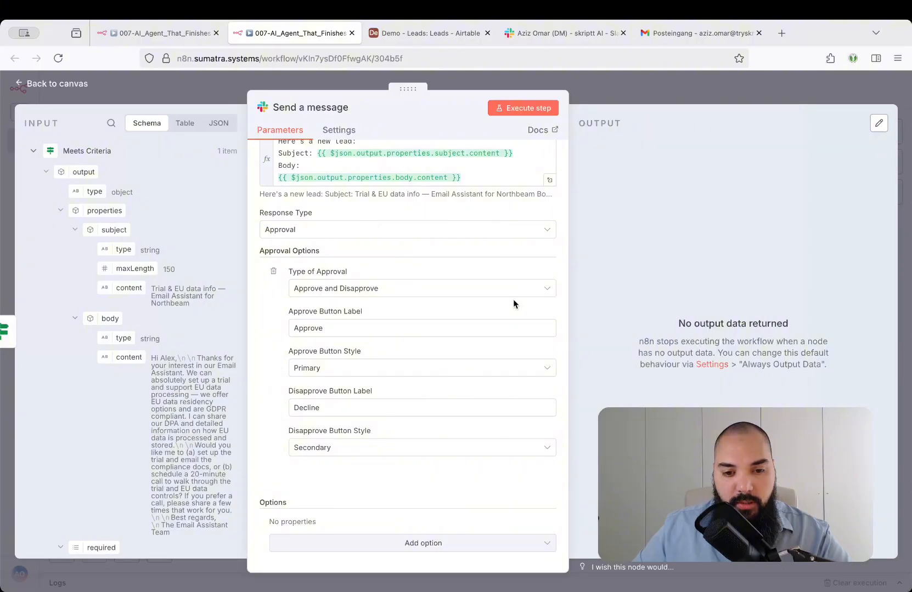
pyautogui.scroll(1, 513, 304)
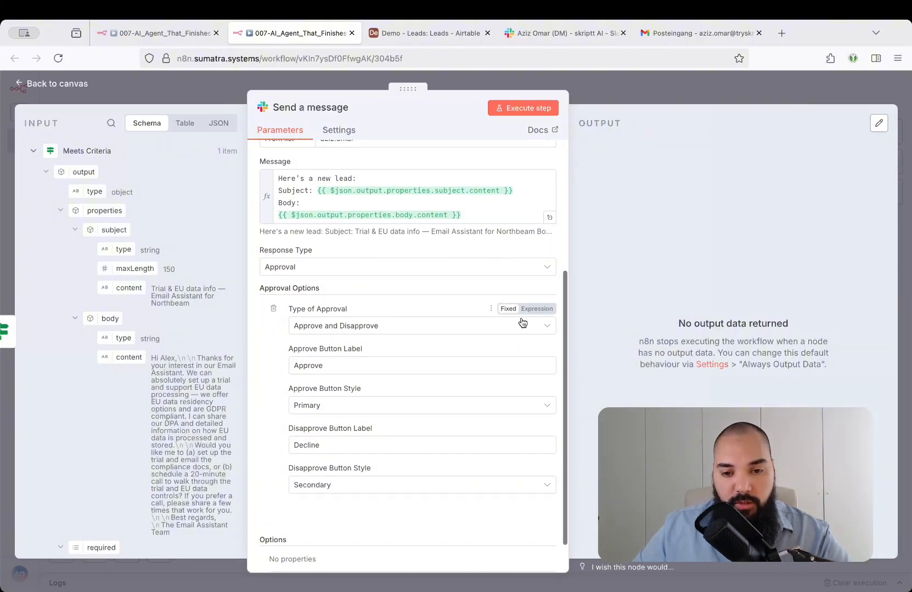
pyautogui.scroll(4, 523, 321)
pyautogui.click(648, 92)
pyautogui.click(669, 289)
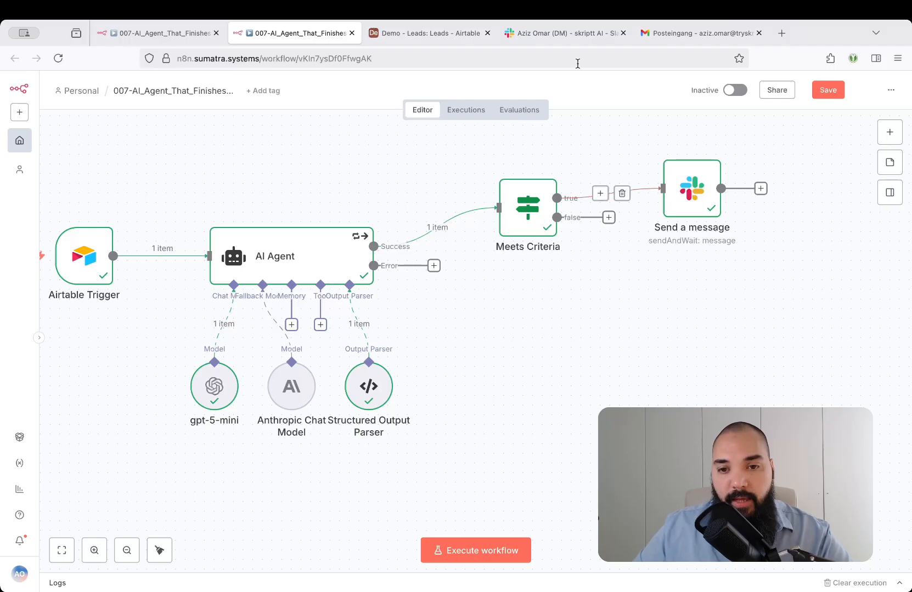
# Execute the workflow, and switch to Slack to check the approval request in the direct message.
pyautogui.moveTo(567, 35)
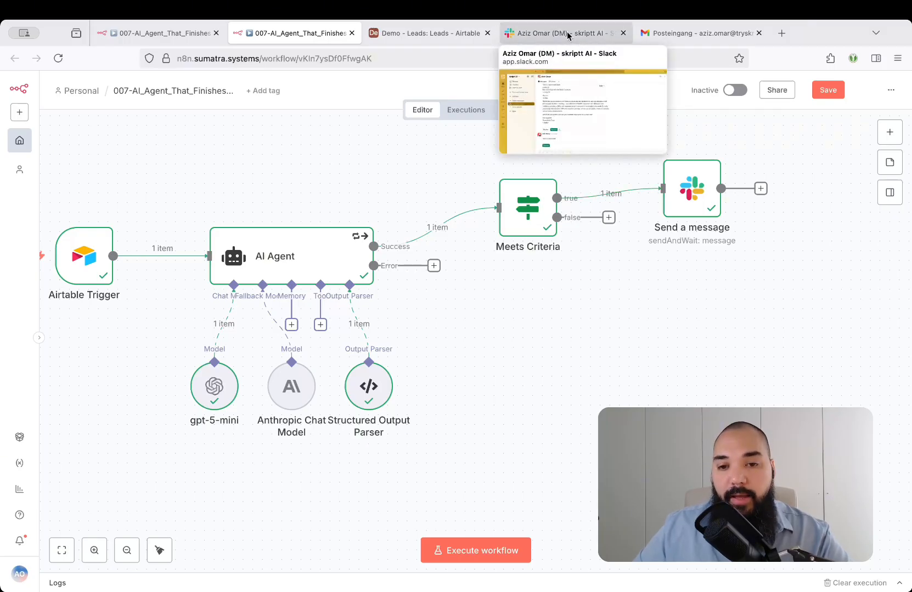
pyautogui.hotkey('ctrl', 'Return')
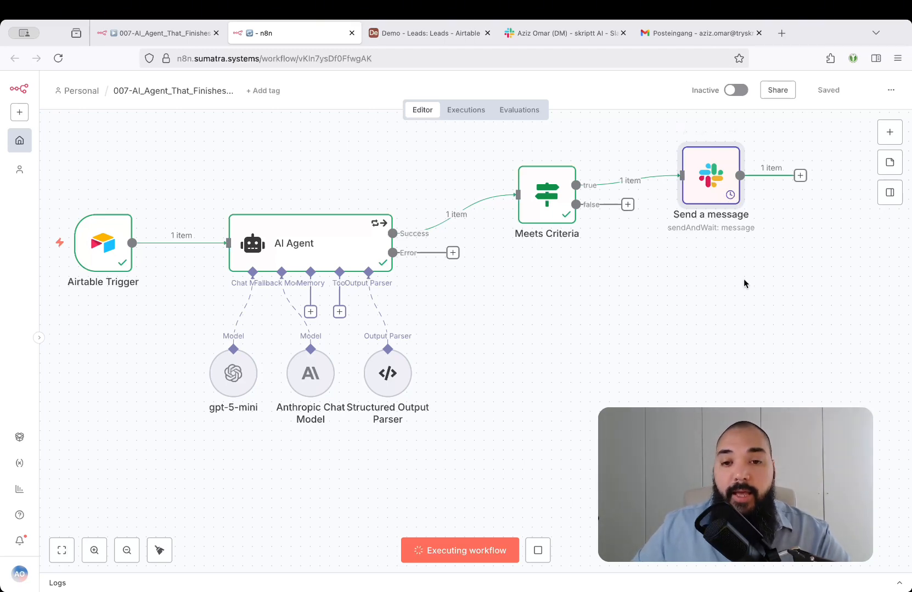
pyautogui.click(541, 34)
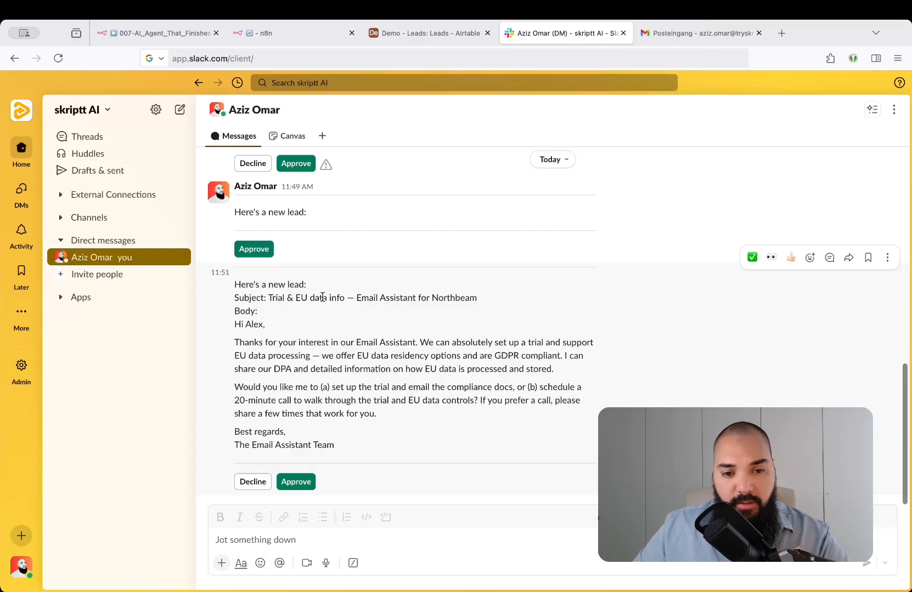
# Read through the subject and body of the newest lead's drafted reply and approve it in the Slack direct message.
pyautogui.moveTo(268, 298); pyautogui.dragTo(445, 301)
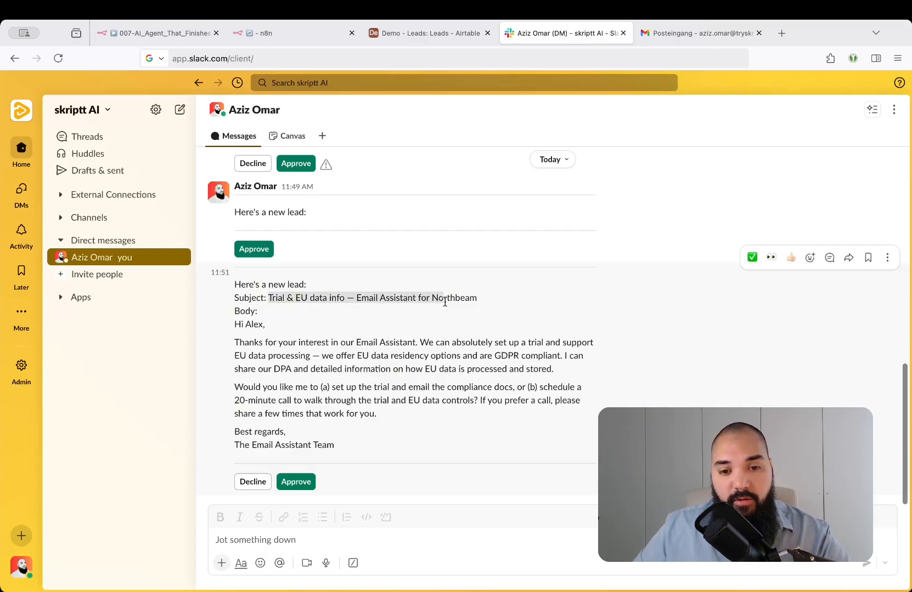
pyautogui.moveTo(236, 324); pyautogui.dragTo(331, 395)
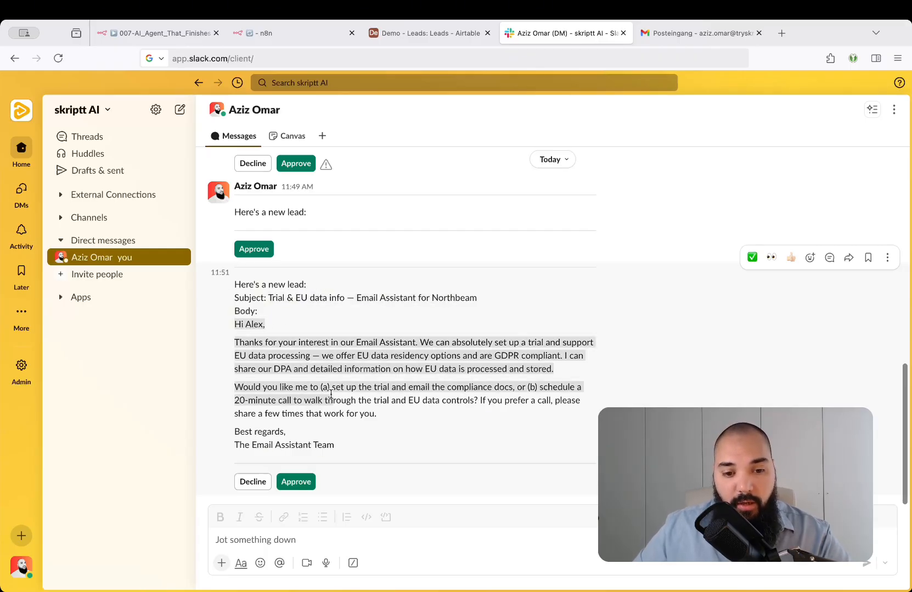
pyautogui.click(458, 399)
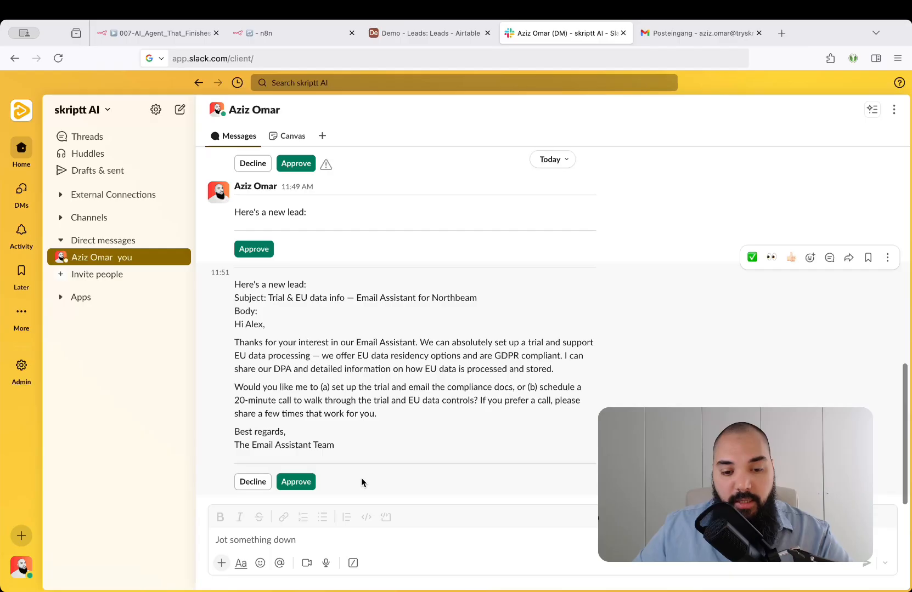
pyautogui.click(297, 482)
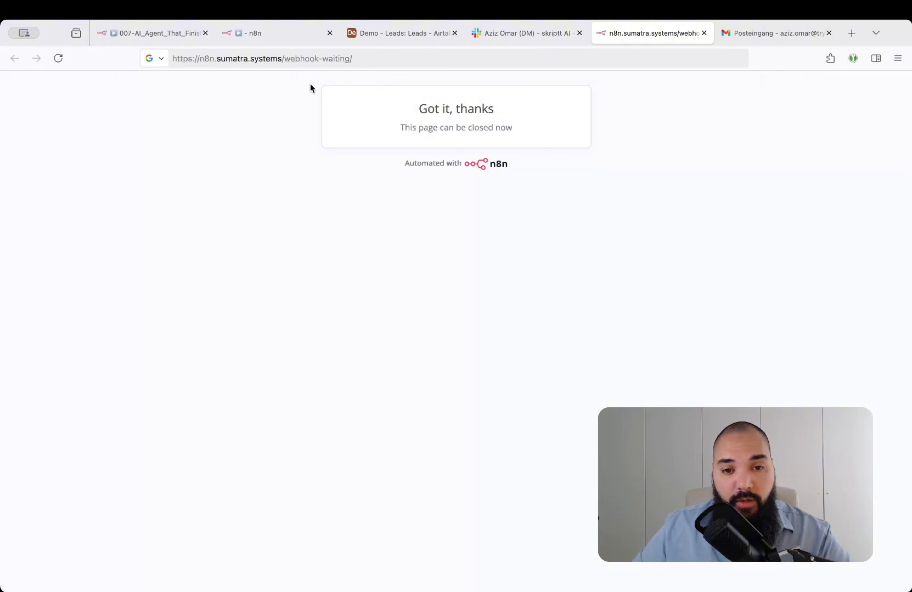
# Switch back to n8n, inspect the Slack node's approval output, and return to the canvas.
pyautogui.click(294, 35)
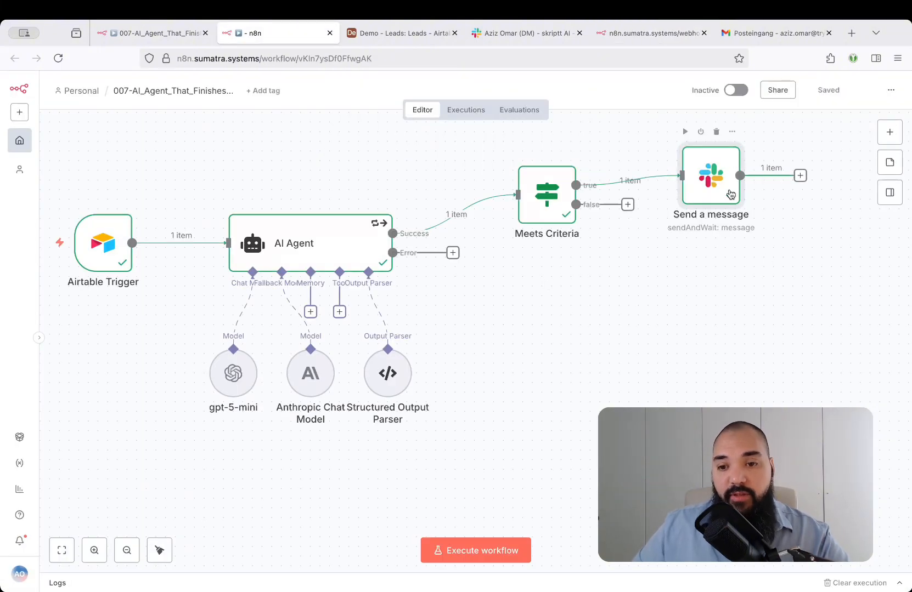
pyautogui.doubleClick(714, 183)
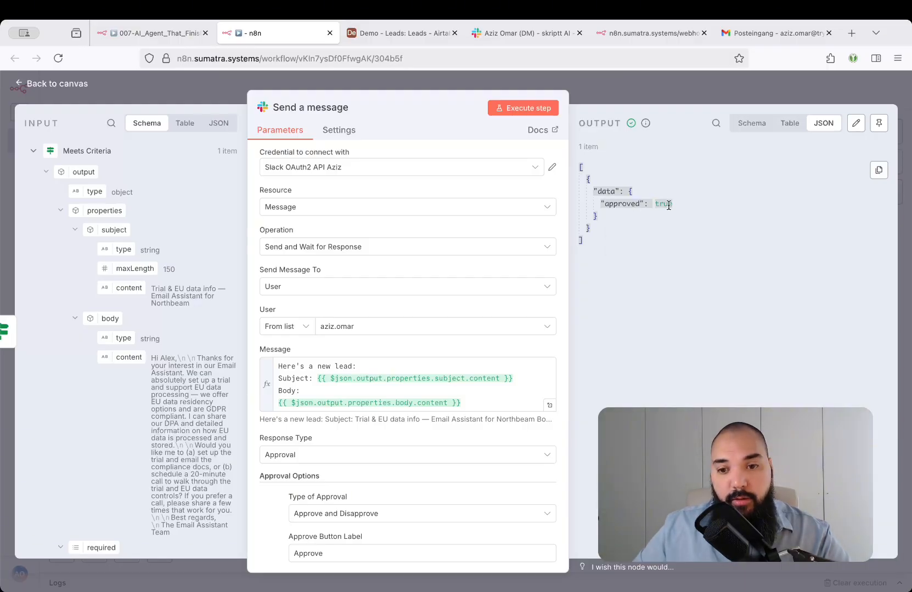
pyautogui.click(636, 77)
pyautogui.press('1')
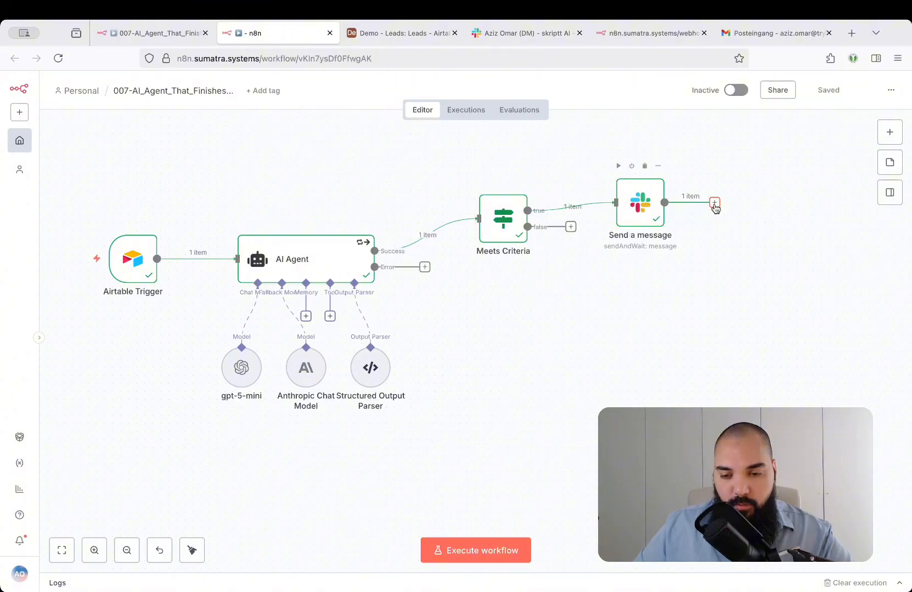
# Add an If node after the Slack node with the condition that data.approved is true, using the Boolean comparison.
pyautogui.click(715, 203)
pyautogui.write('if')
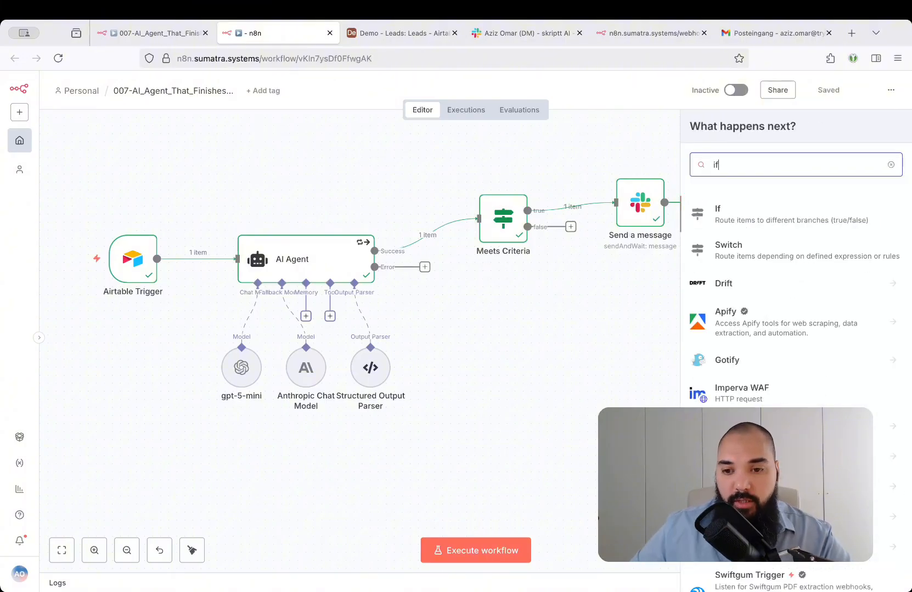
pyautogui.click(738, 219)
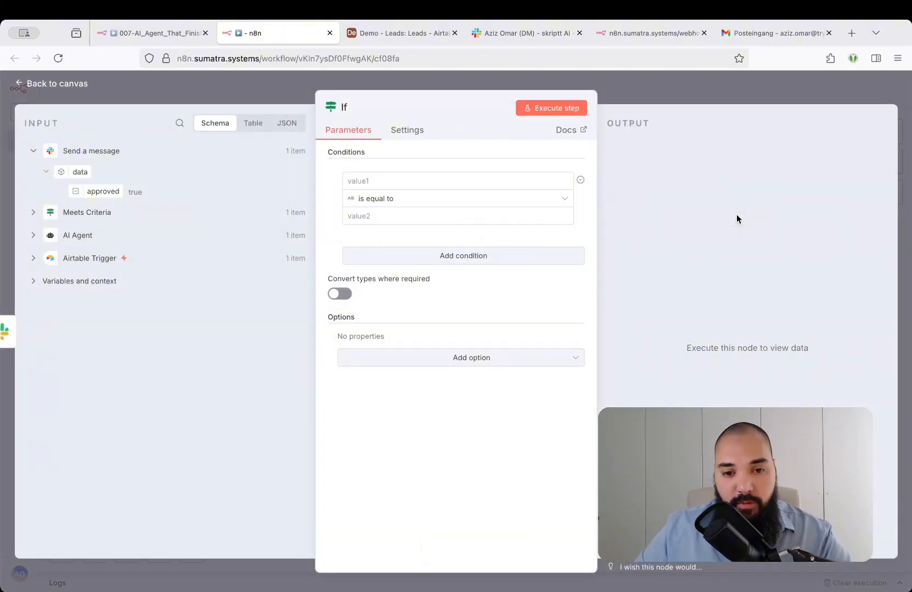
pyautogui.moveTo(100, 191); pyautogui.dragTo(401, 187)
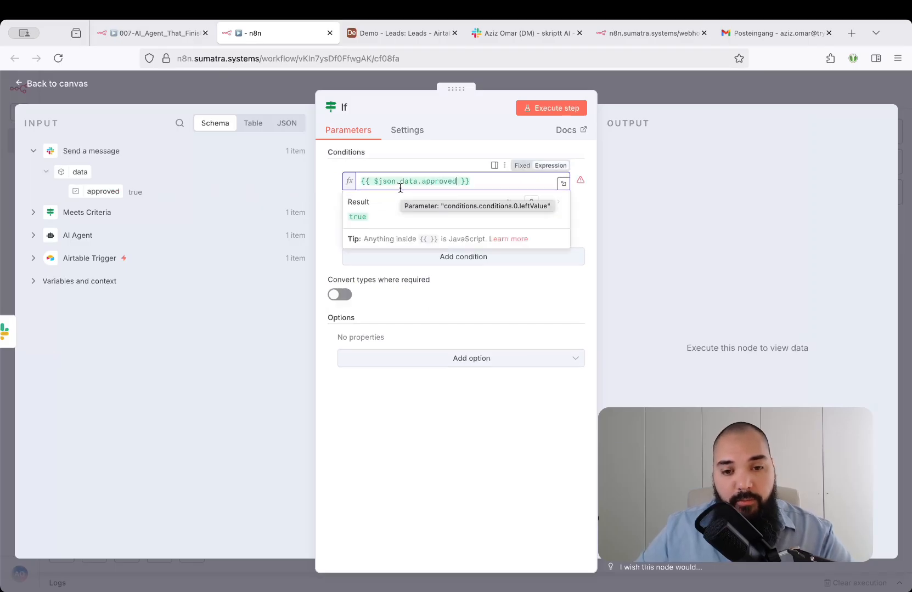
pyautogui.click(388, 199)
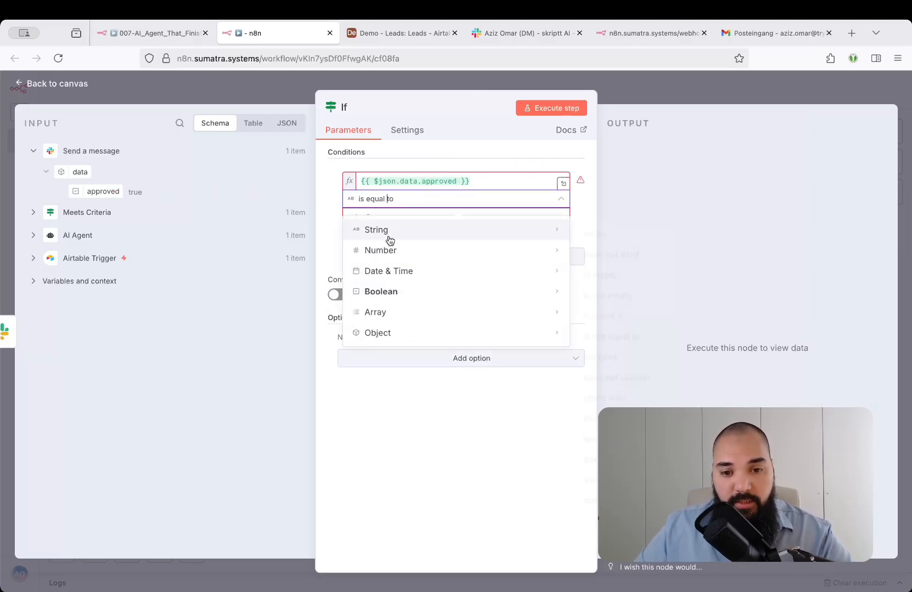
pyautogui.moveTo(393, 295)
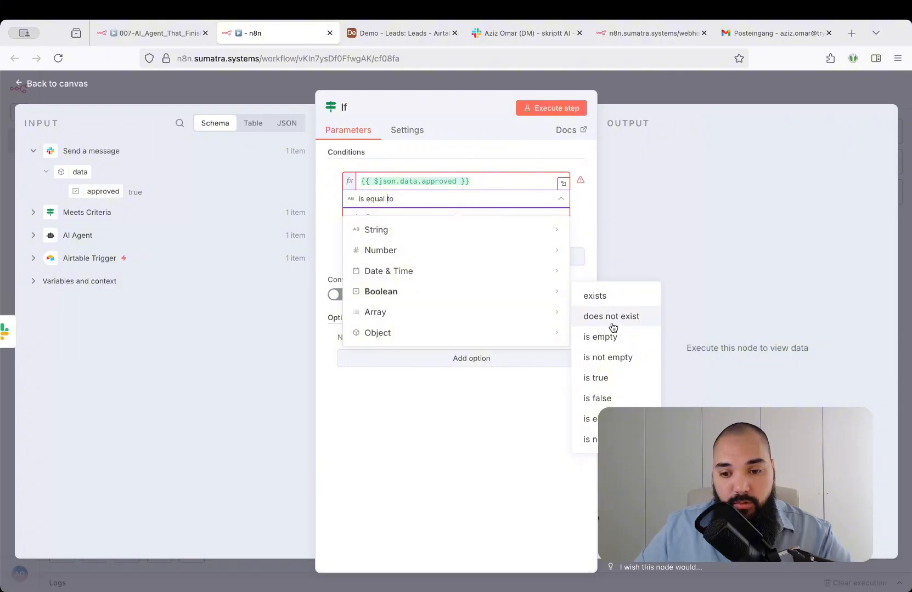
pyautogui.click(598, 378)
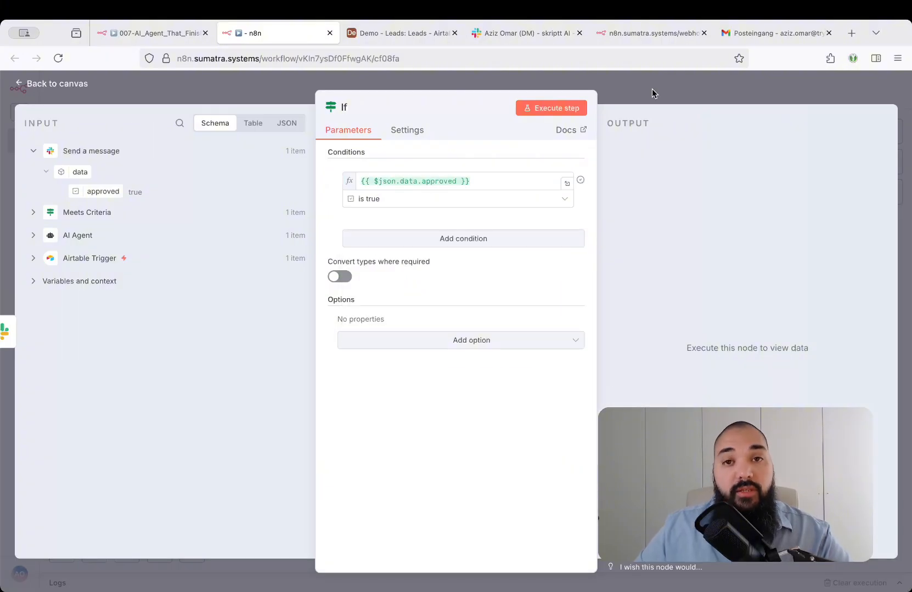
# Rename the If node as Human Approval, execute it alone, and return to the canvas.
pyautogui.click(345, 107)
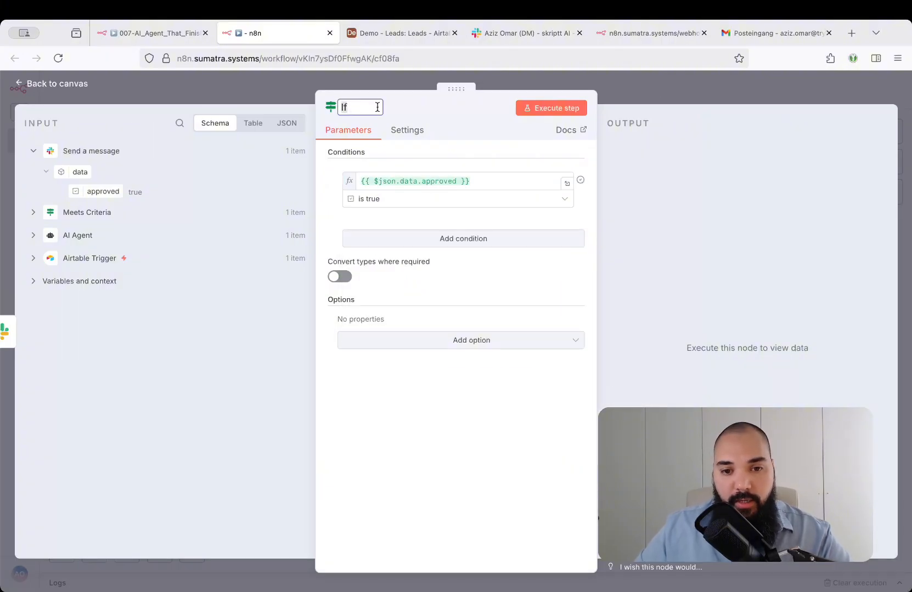
pyautogui.write('Human Approval')
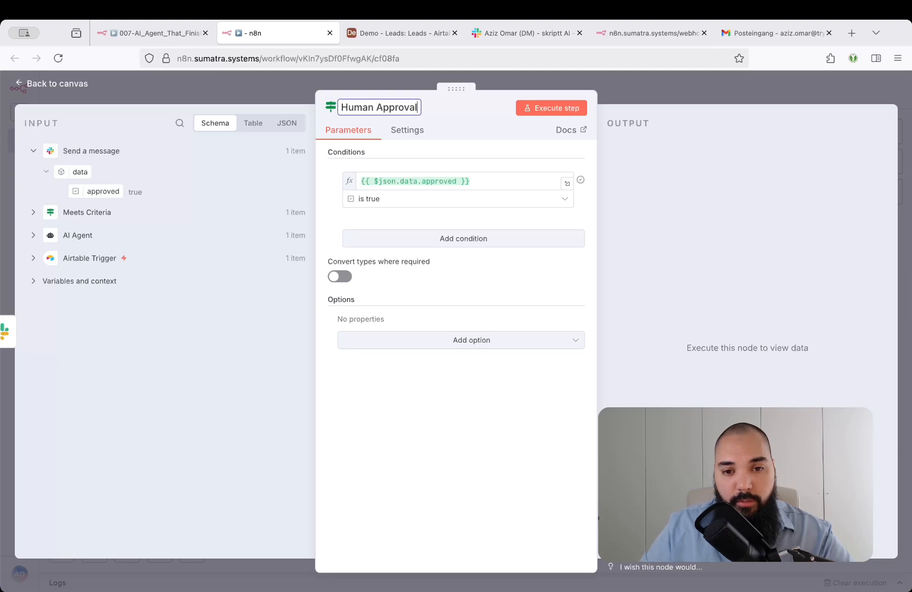
pyautogui.press('Return')
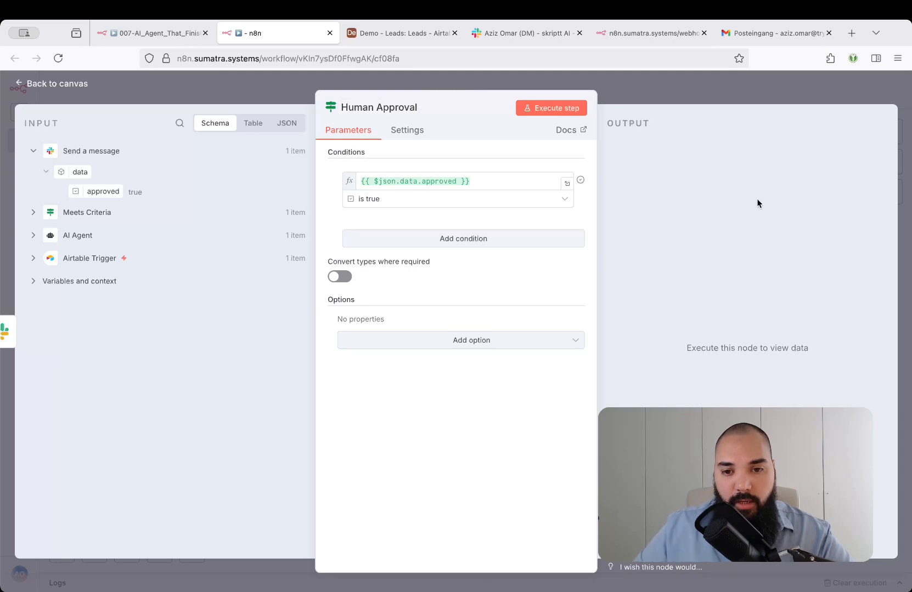
pyautogui.click(559, 109)
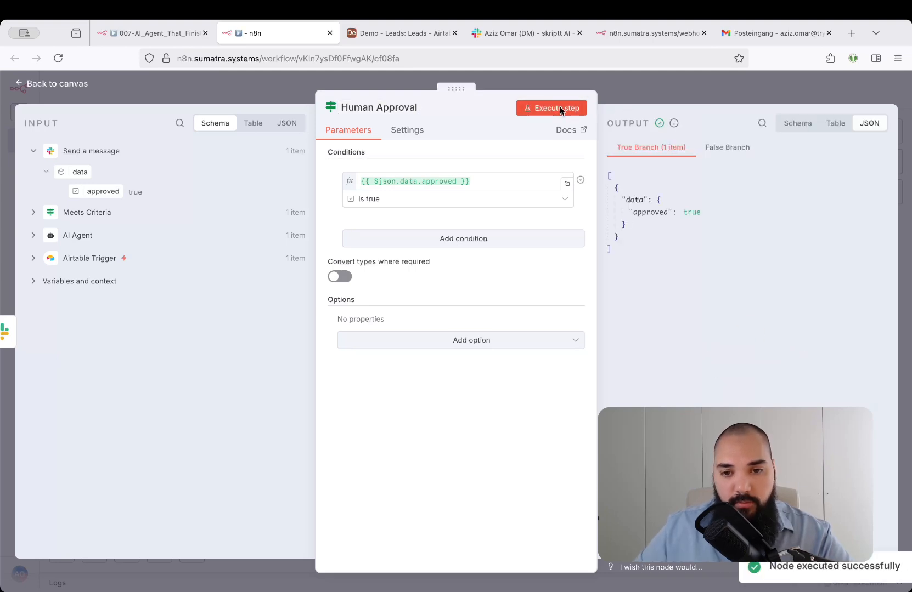
pyautogui.click(652, 83)
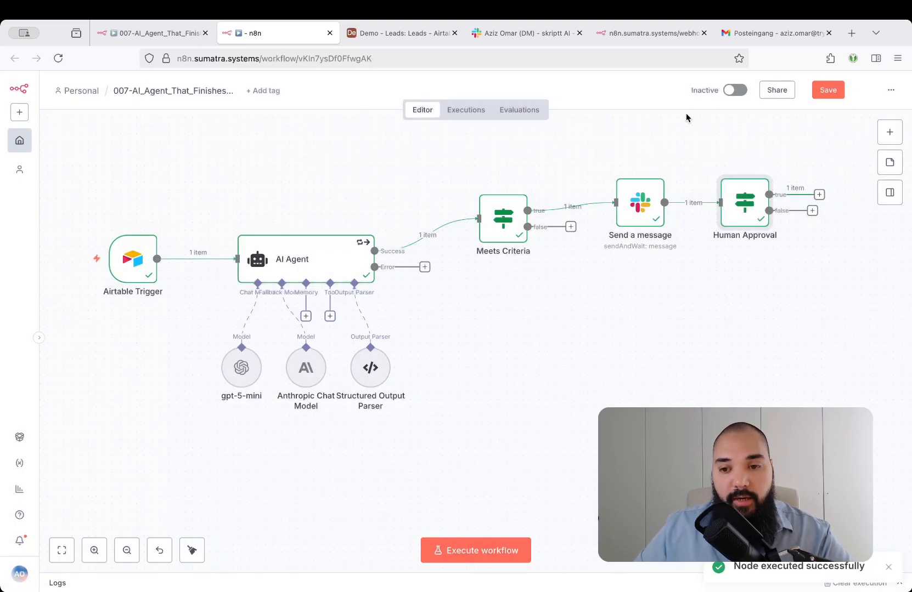
# Connect the false output of the Human Approval node back to the AI Agent's input.
pyautogui.click(631, 199)
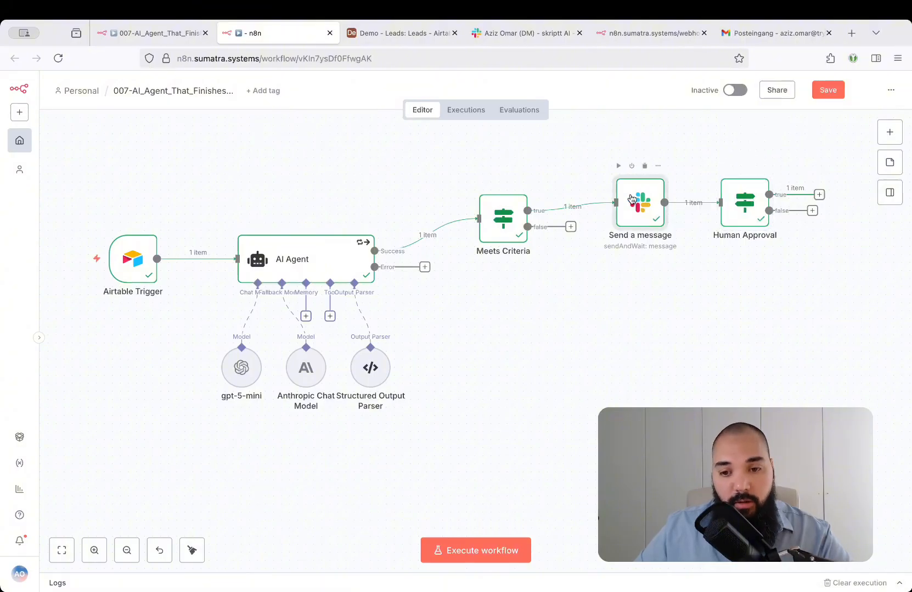
pyautogui.click(724, 313)
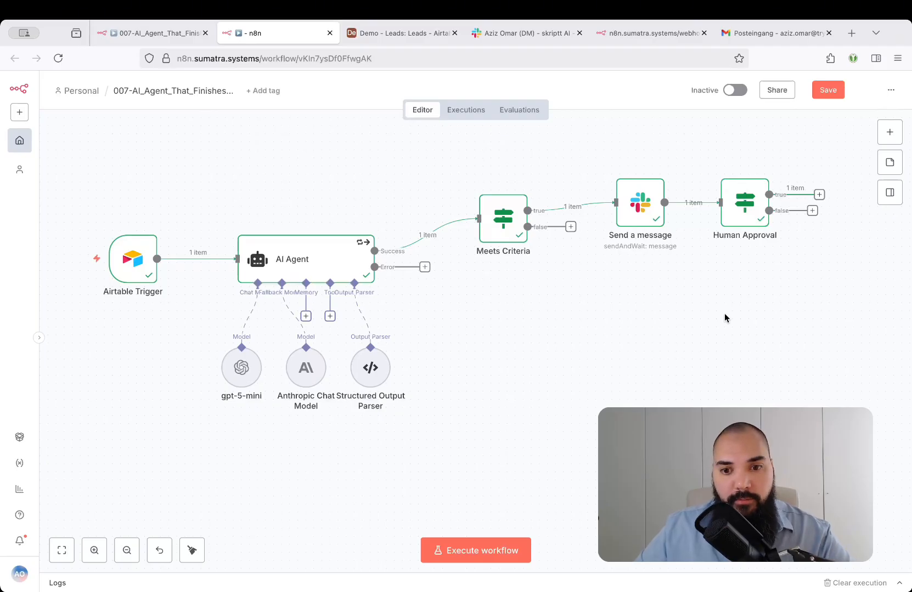
pyautogui.scroll(-1, 725, 313)
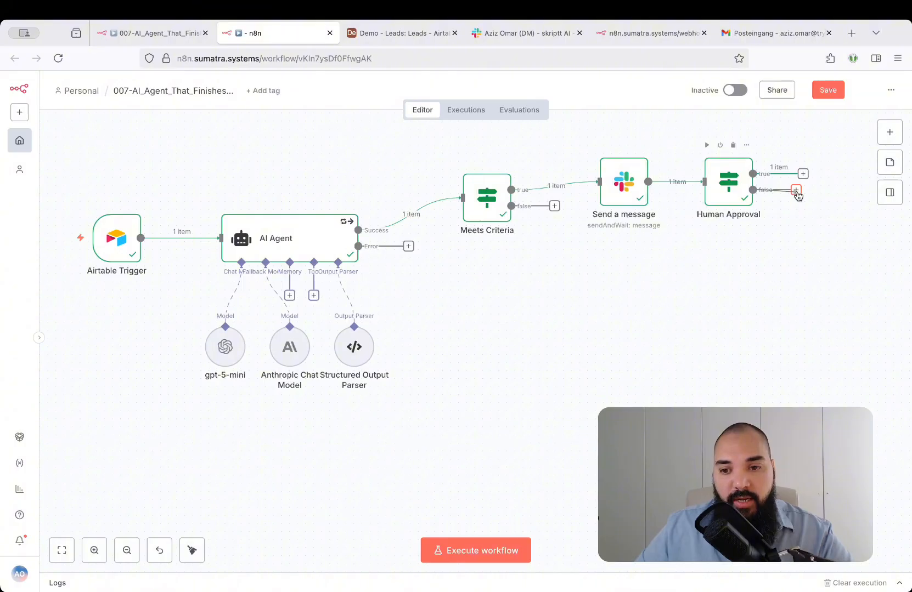
pyautogui.moveTo(795, 191); pyautogui.dragTo(232, 236)
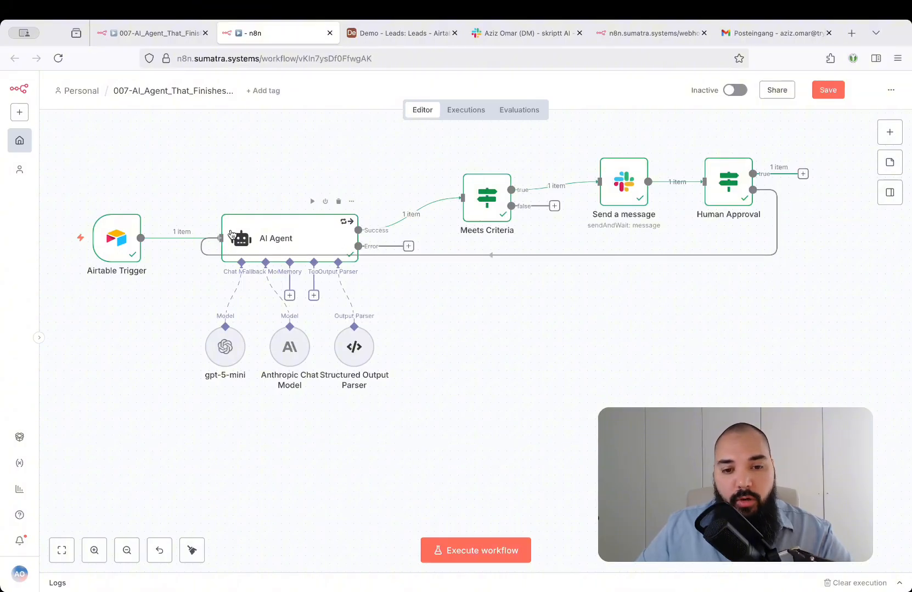
# Move the Meets Criteria, Slack and Human Approval nodes together lower on the canvas so the loop-back connection runs beneath the AI Agent's sub-nodes.
pyautogui.moveTo(452, 138); pyautogui.dragTo(768, 234)
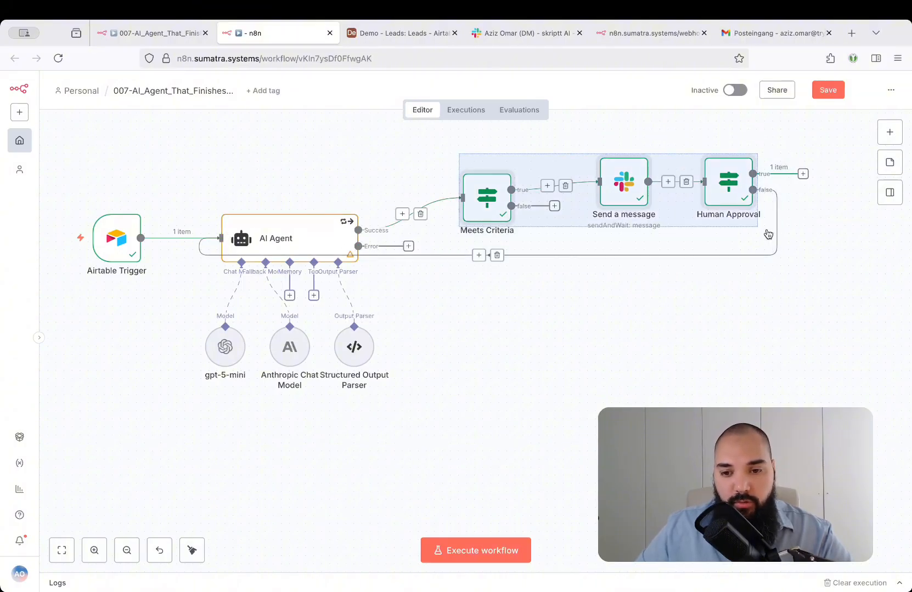
pyautogui.moveTo(737, 185); pyautogui.dragTo(737, 323)
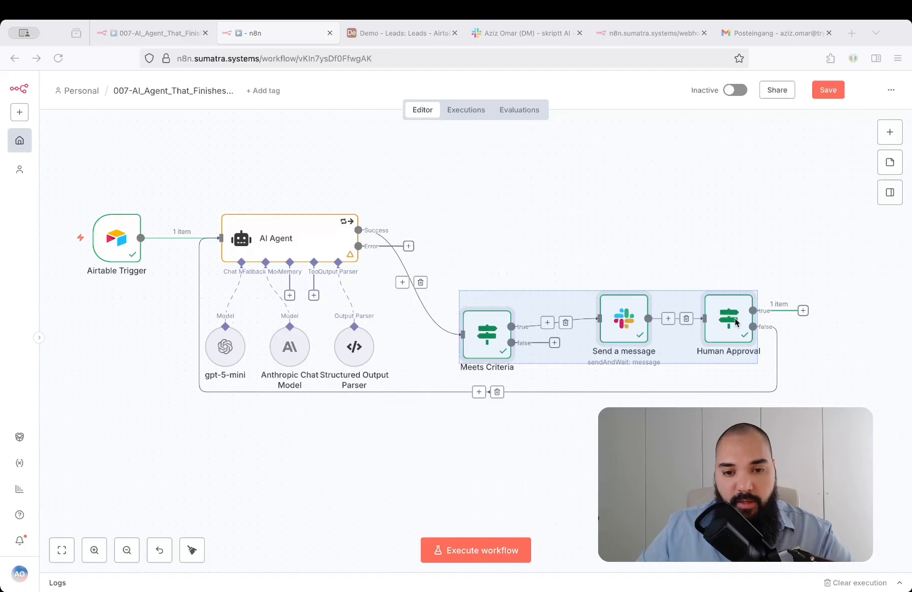
pyautogui.scroll(-2, 735, 321)
pyautogui.click(683, 201)
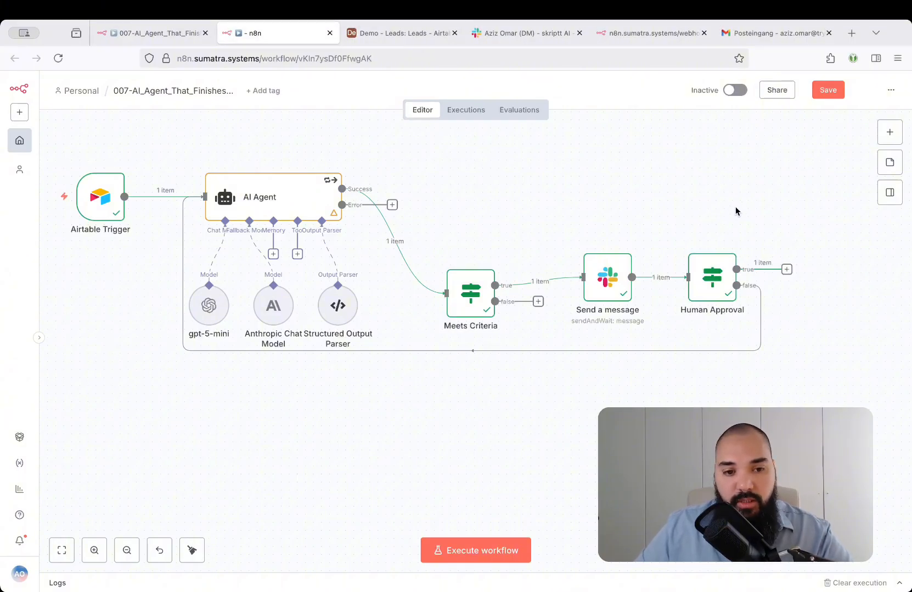
# Add a Gmail node with the Send a message action to the true output of Human Approval.
pyautogui.scroll(-1, 735, 207)
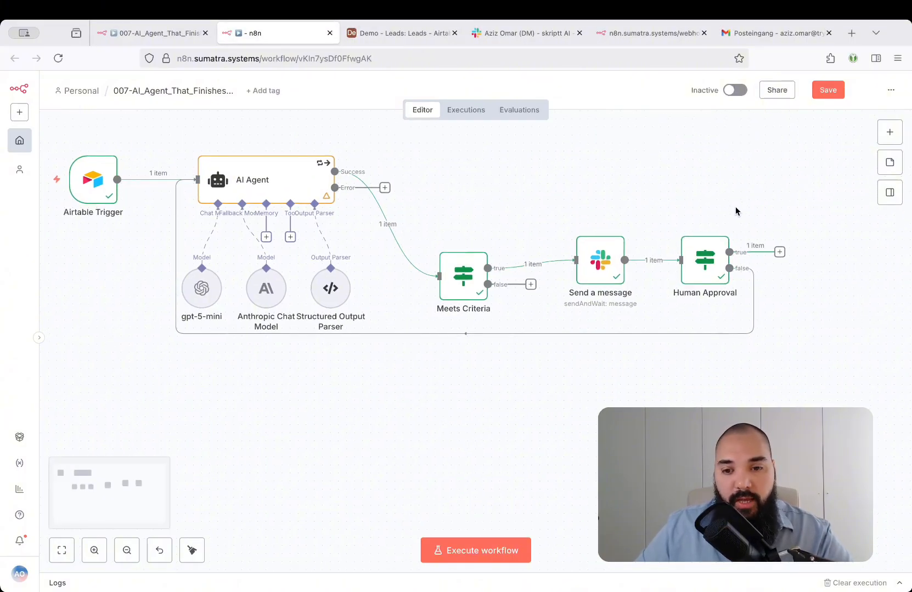
pyautogui.click(779, 253)
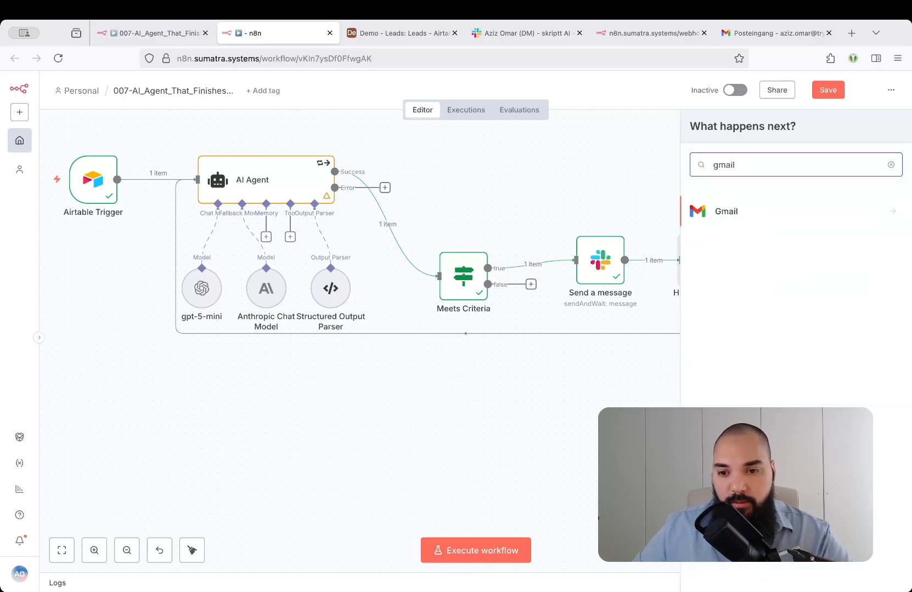
pyautogui.press('Return')
pyautogui.write('nes')
pyautogui.press('BackSpace')
pyautogui.press('BackSpace')
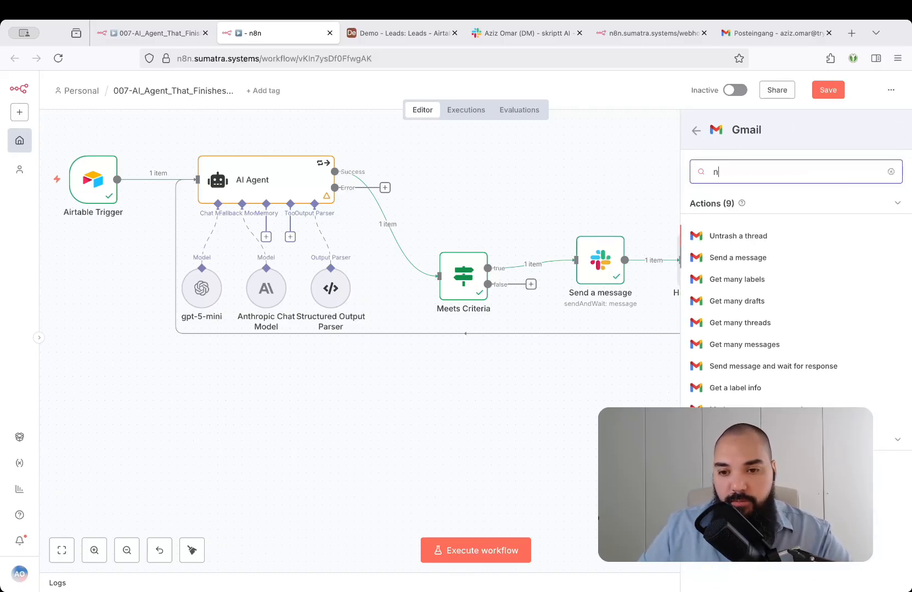
pyautogui.press('Return')
# Enter the recipient's e-mail address in the Gmail node and map the subject to subject.content from the Meets Criteria output.
pyautogui.click(415, 288)
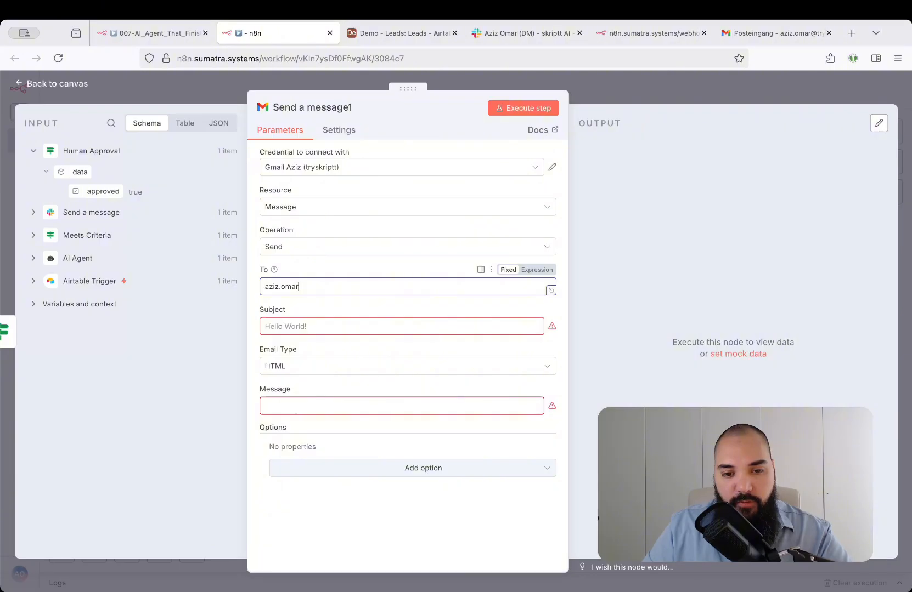
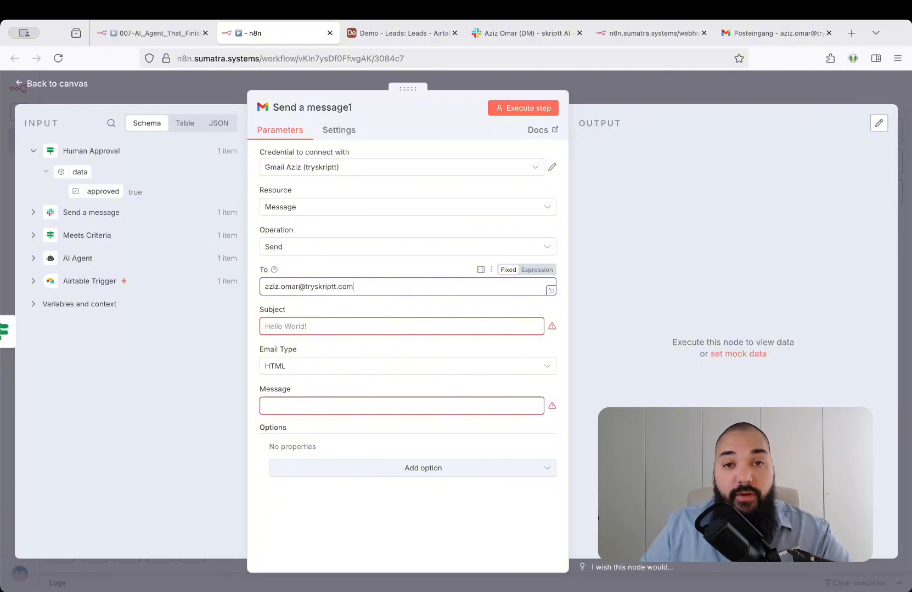
pyautogui.click(302, 325)
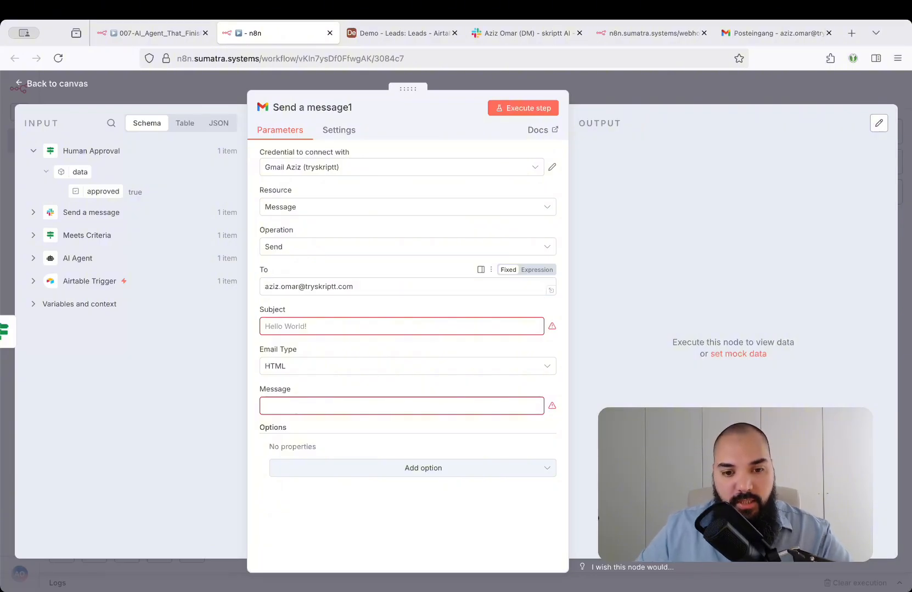
pyautogui.click(33, 235)
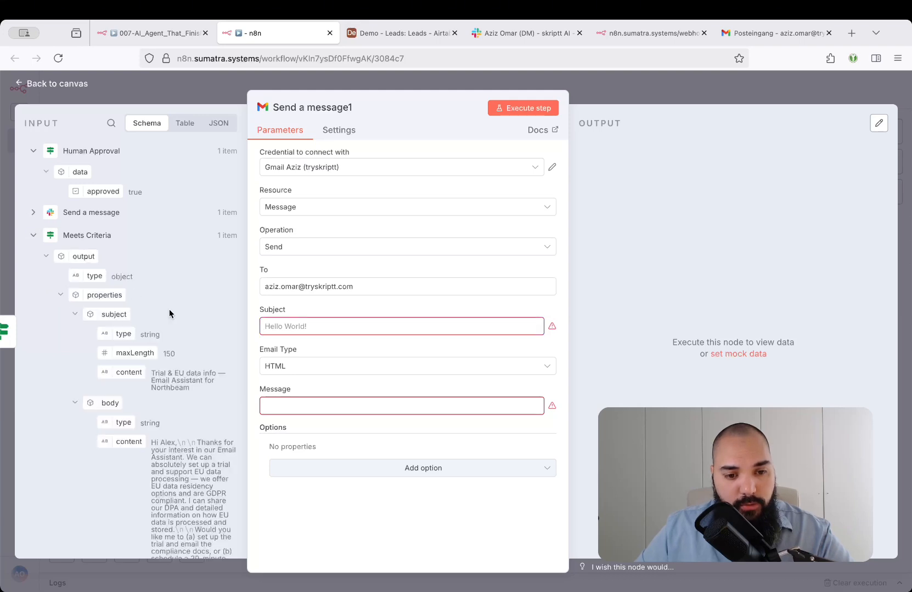
pyautogui.scroll(-2, 168, 311)
pyautogui.moveTo(129, 266); pyautogui.dragTo(331, 322)
pyautogui.click(392, 309)
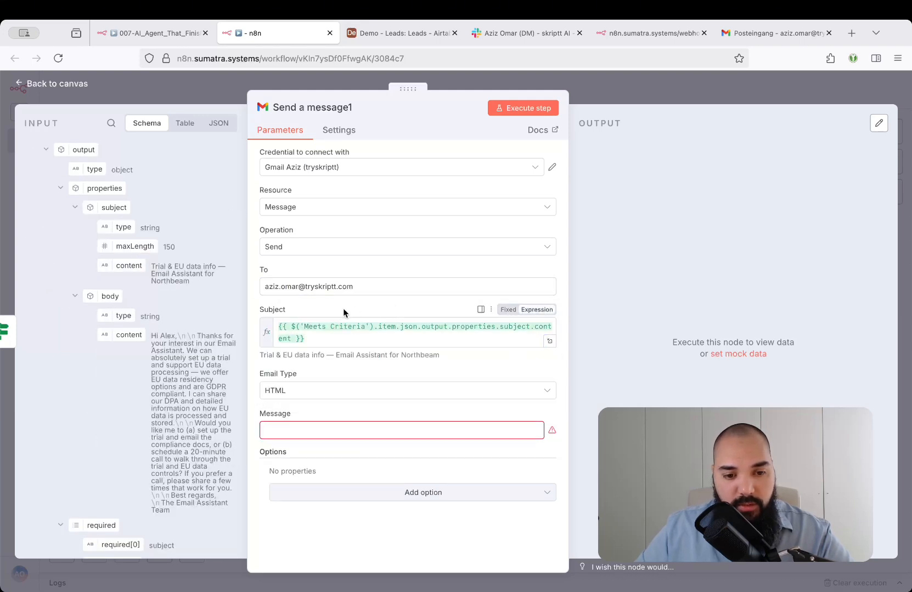
# Map the Gmail message to body.content from the Meets Criteria output and set the email type to Text.
pyautogui.moveTo(110, 336); pyautogui.dragTo(335, 430)
pyautogui.click(333, 396)
pyautogui.click(327, 421)
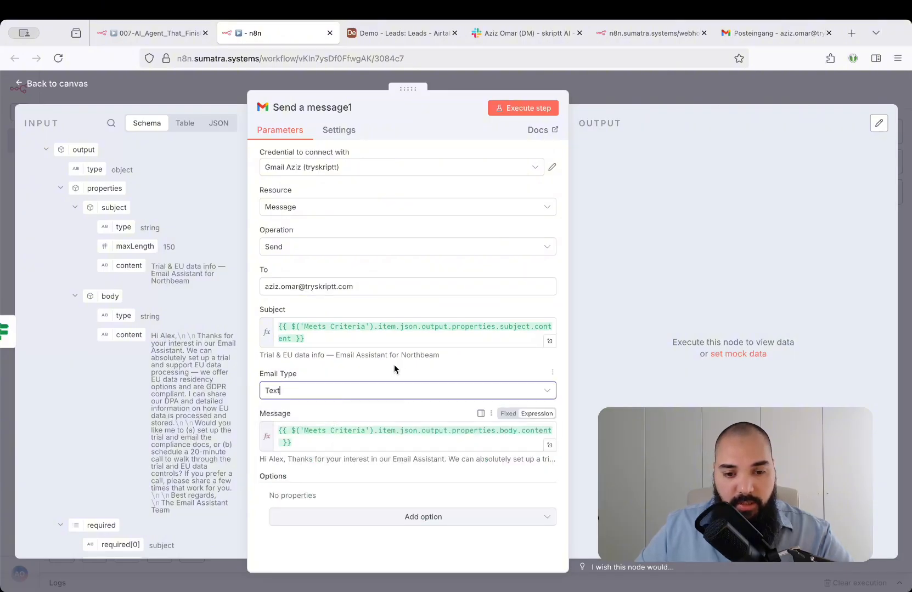
# Rename the Gmail node as Respond to Lead.
pyautogui.write('RE')
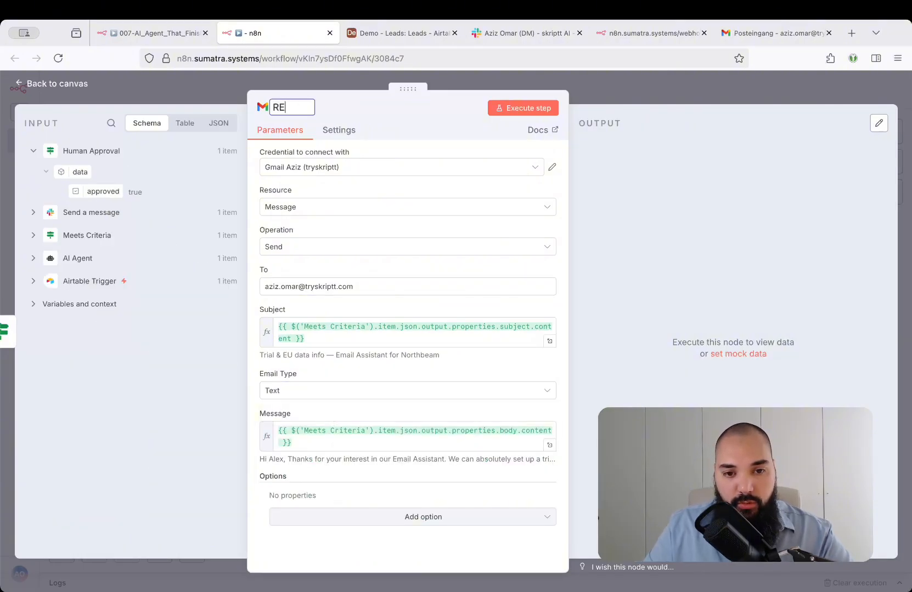
pyautogui.press('BackSpace')
pyautogui.write('espond to leqad')
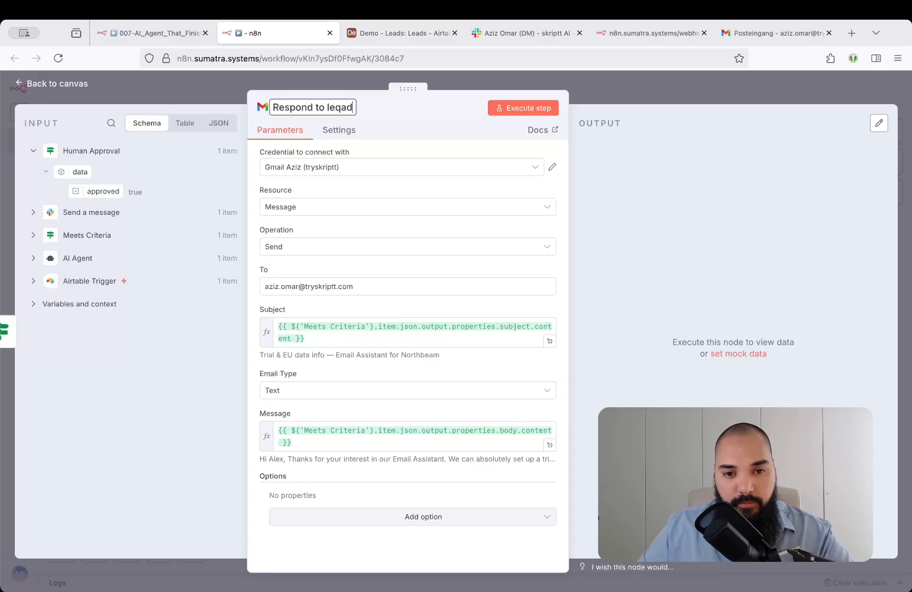
pyautogui.press('BackSpace')
pyautogui.press('BackSpace')
pyautogui.press('BackSpace')
pyautogui.press('BackSpace')
pyautogui.press('BackSpace')
pyautogui.write('Lead')
pyautogui.press('Return')
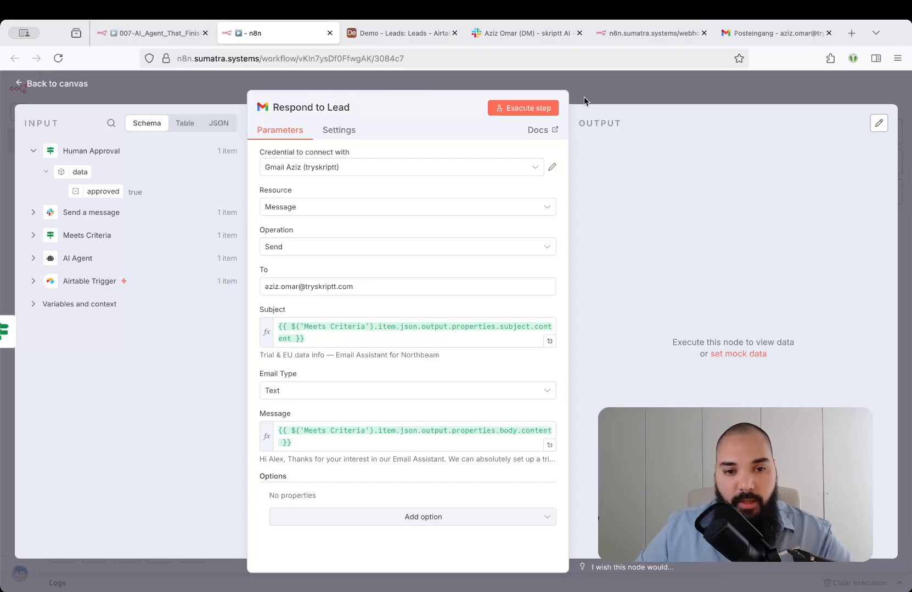
# Execute the workflow from the Respond to Lead node, switch to Slack to approve the newest lead reply, and close the confirmation page.
pyautogui.click(532, 112)
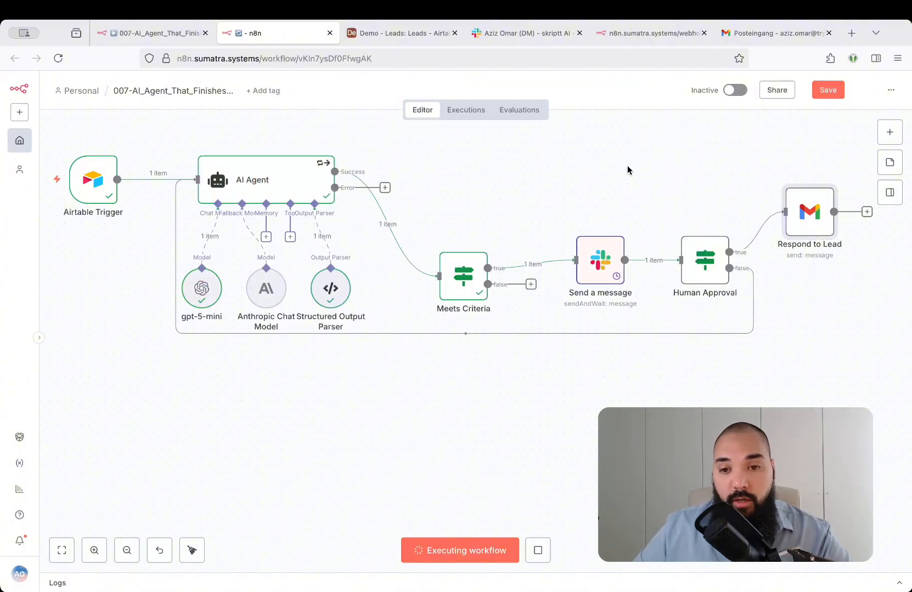
pyautogui.click(541, 36)
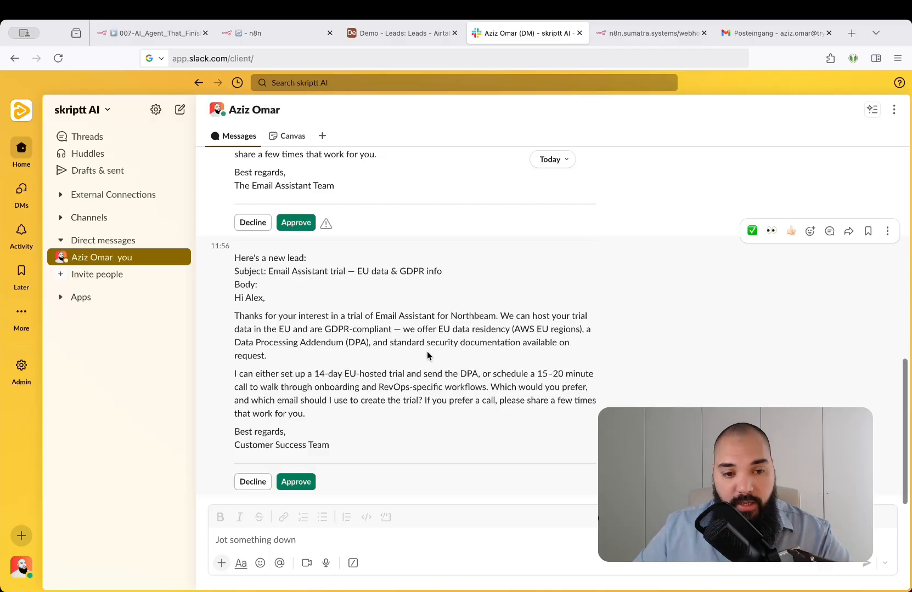
pyautogui.click(300, 490)
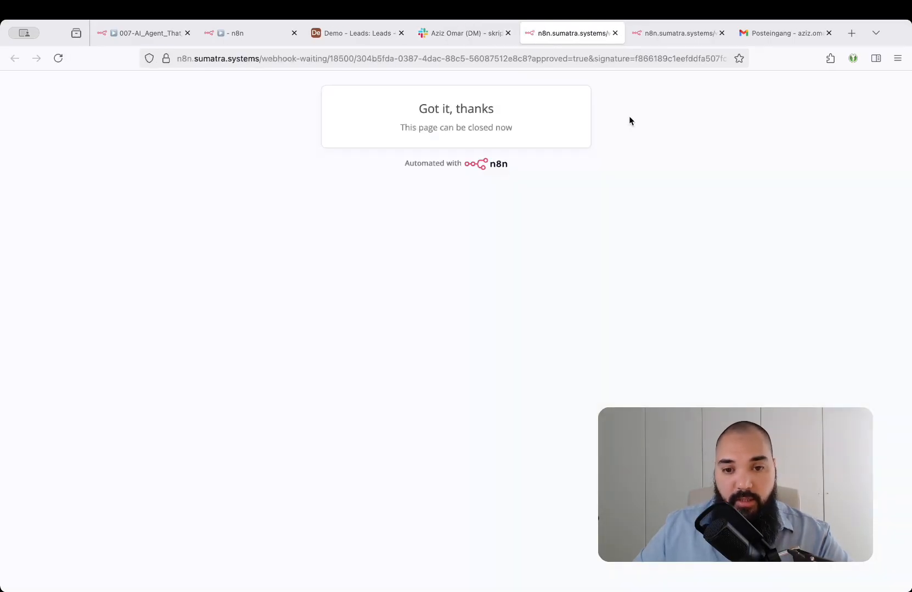
pyautogui.moveTo(396, 129); pyautogui.dragTo(568, 134)
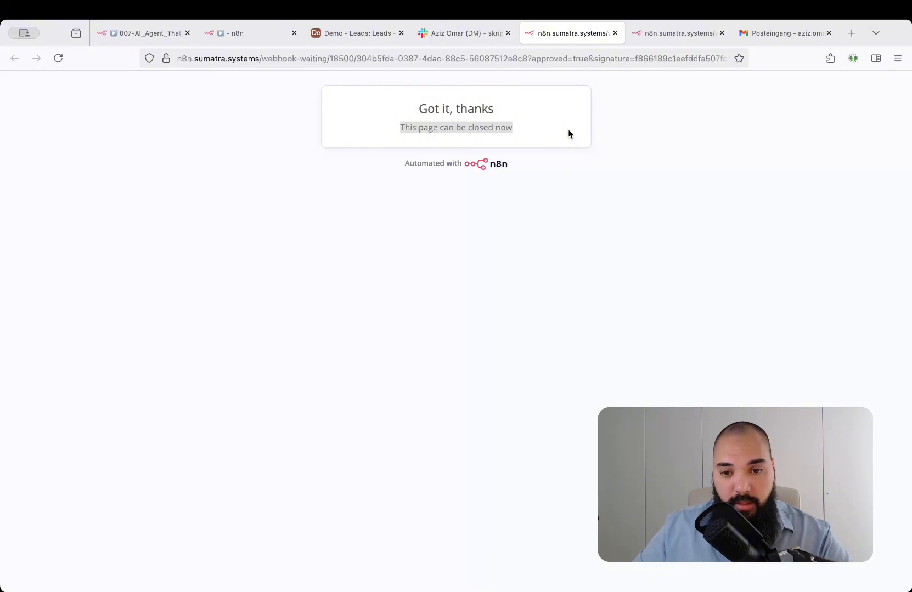
pyautogui.press('super+w')
# Check the run in n8n, read the email "Email Assistant trial — EU data & GDPR info" in Gmail, and return to the workflow.
pyautogui.click(278, 37)
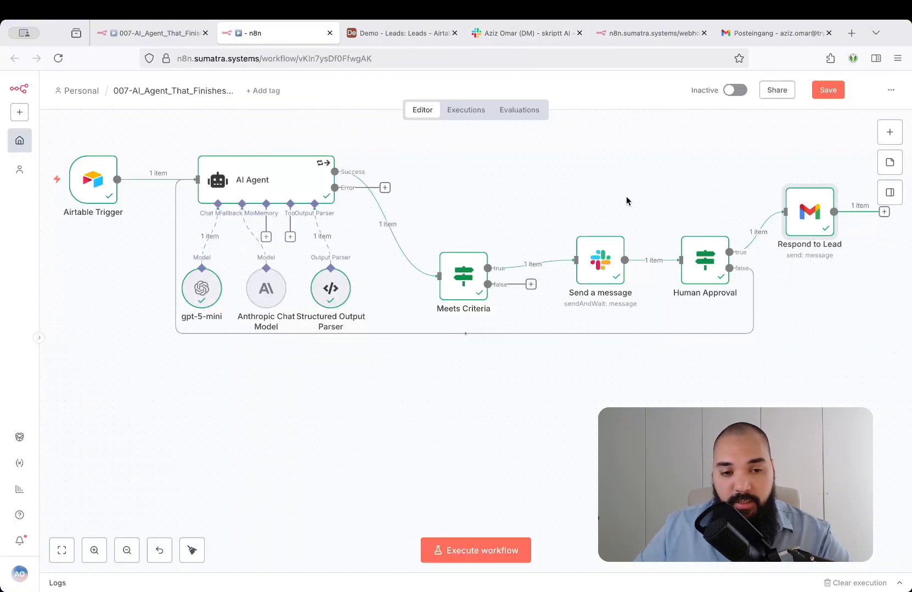
pyautogui.click(791, 35)
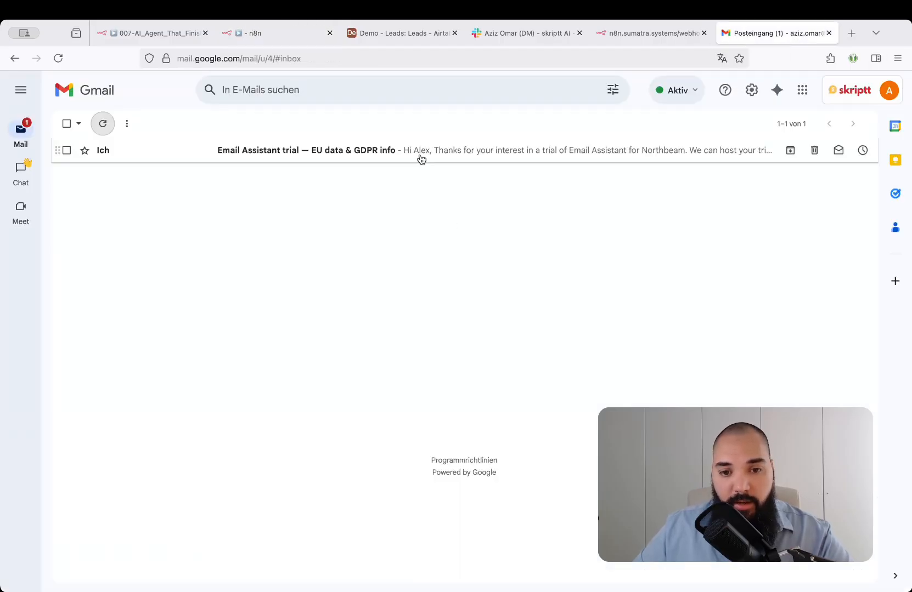
pyautogui.click(346, 156)
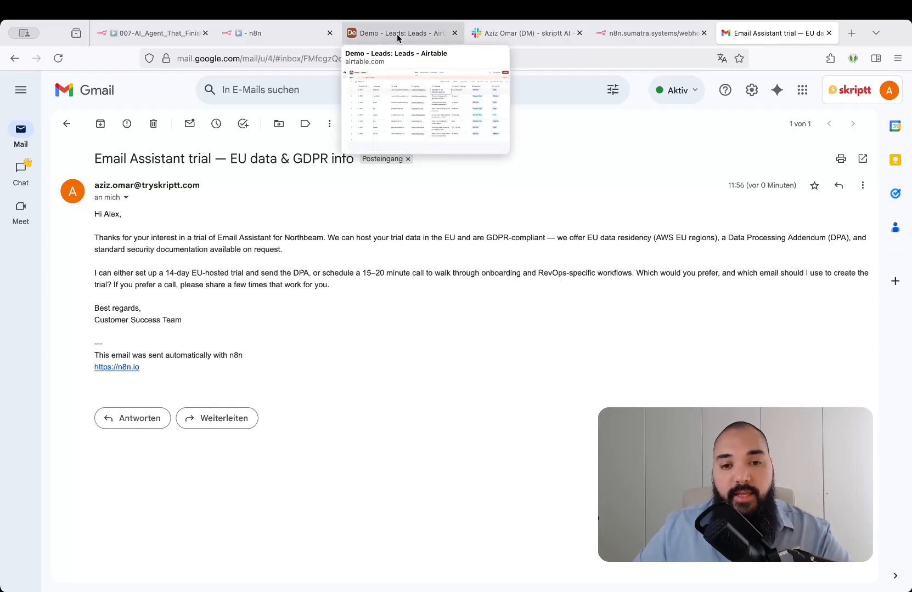
pyautogui.click(267, 35)
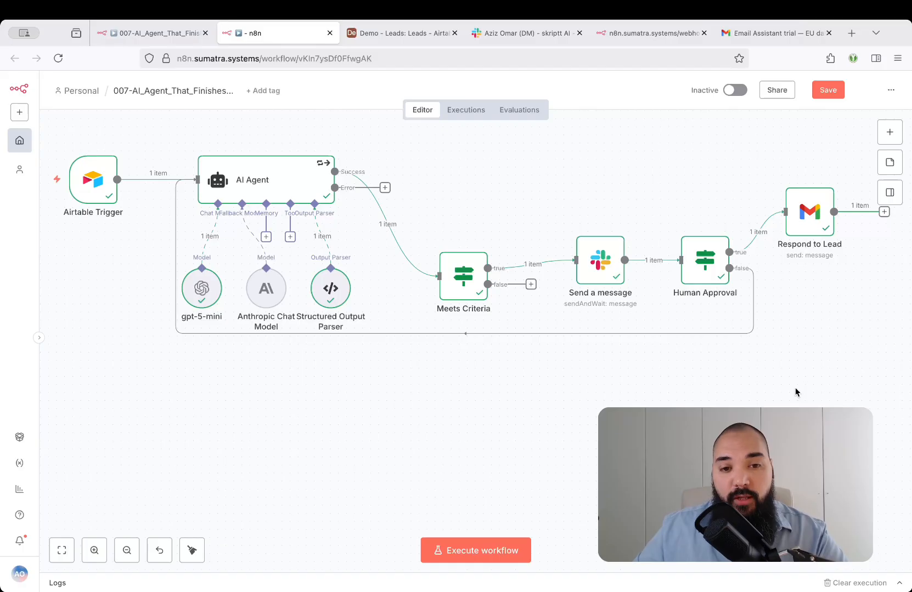
# Switch to the other browser window to view the YouTube channel's videos and browse the skriptt AI School classroom courses on Skool.
pyautogui.press('super+grave')
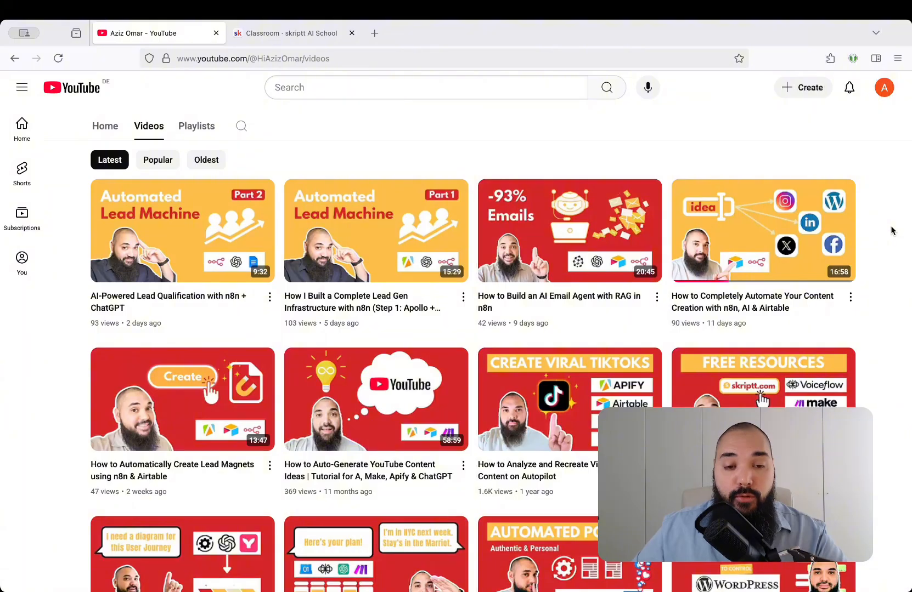
pyautogui.hotkey('ctrl', 'Tab')
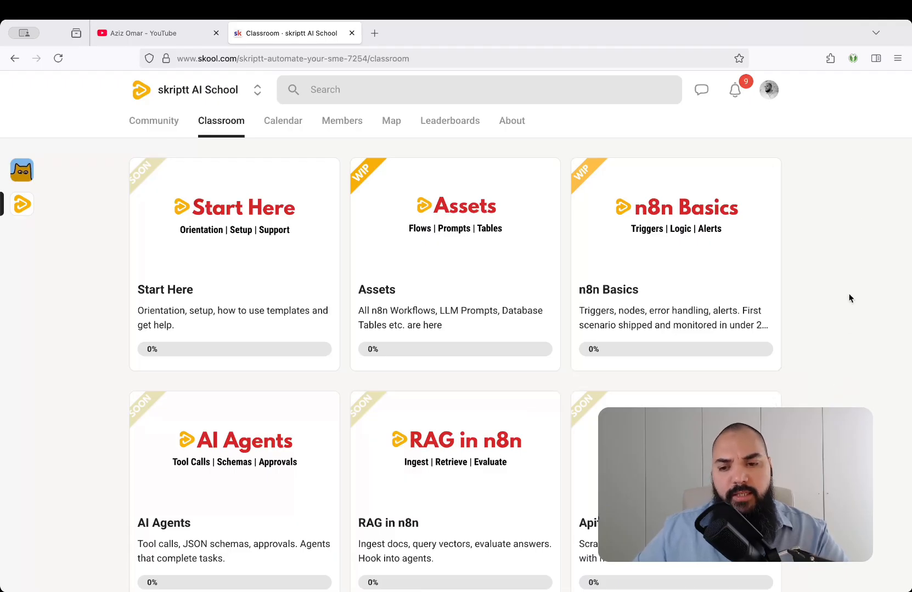
pyautogui.scroll(-1, 850, 298)
pyautogui.scroll(-5, 850, 298)
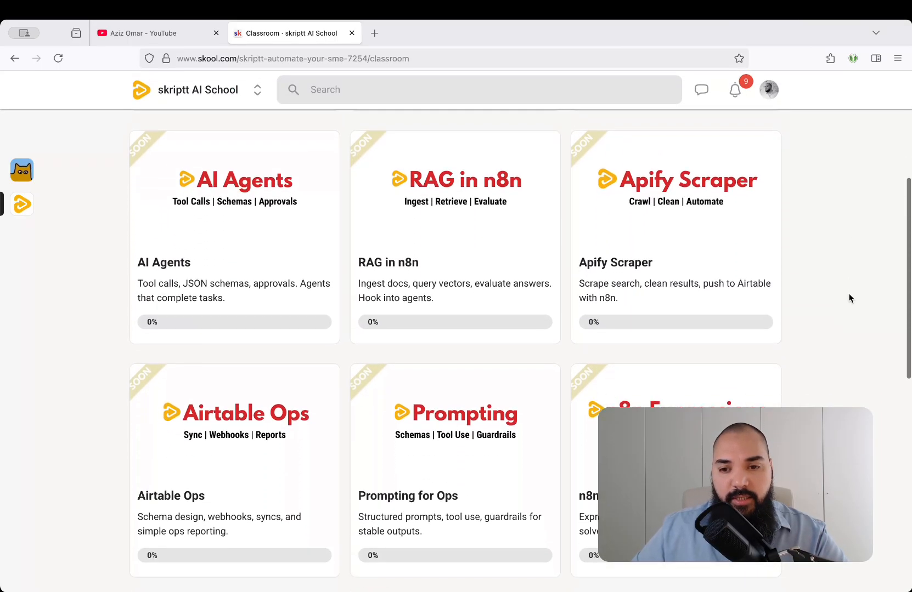